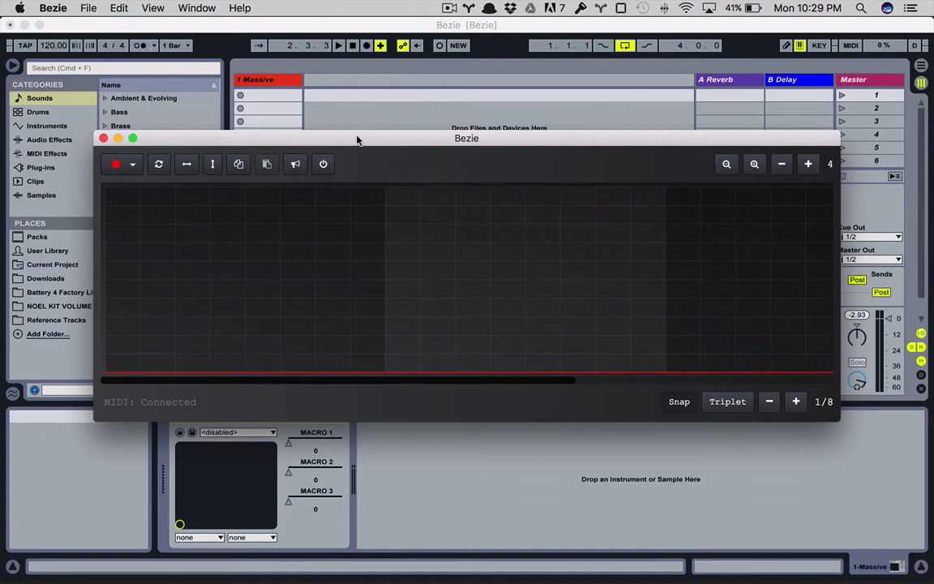
Switch between the red, orange and yellow automation curves, ending with the yellow curve active.
{"action": "left_click", "coordinate": [132, 164]}
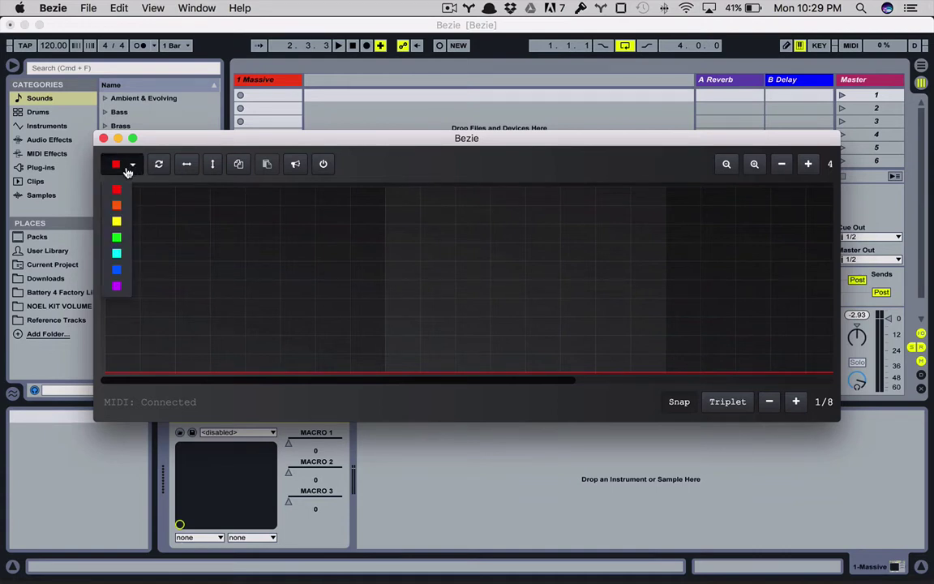
{"action": "left_click", "coordinate": [117, 205]}
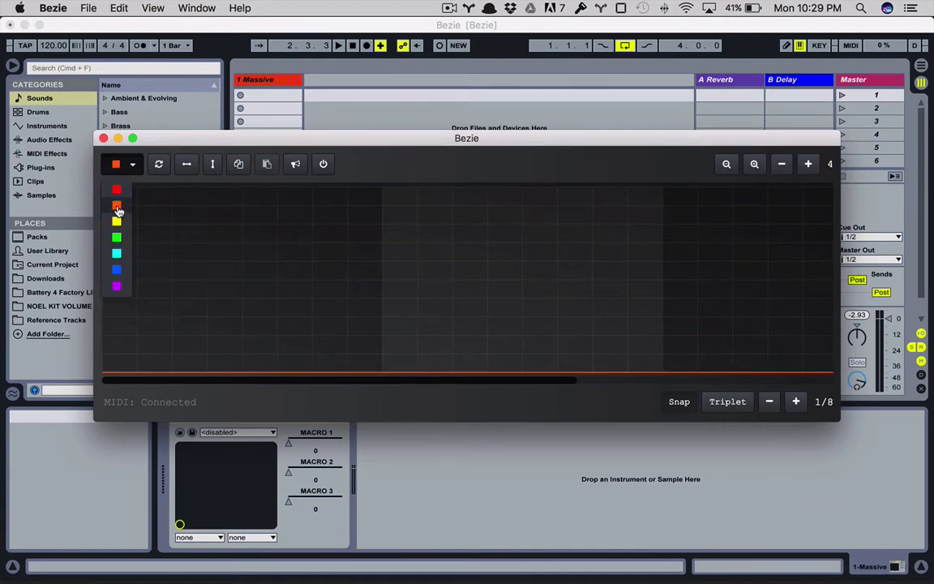
{"action": "left_click", "coordinate": [116, 221]}
{"action": "left_click", "coordinate": [116, 165]}
{"action": "left_click", "coordinate": [117, 189]}
{"action": "left_click", "coordinate": [120, 167]}
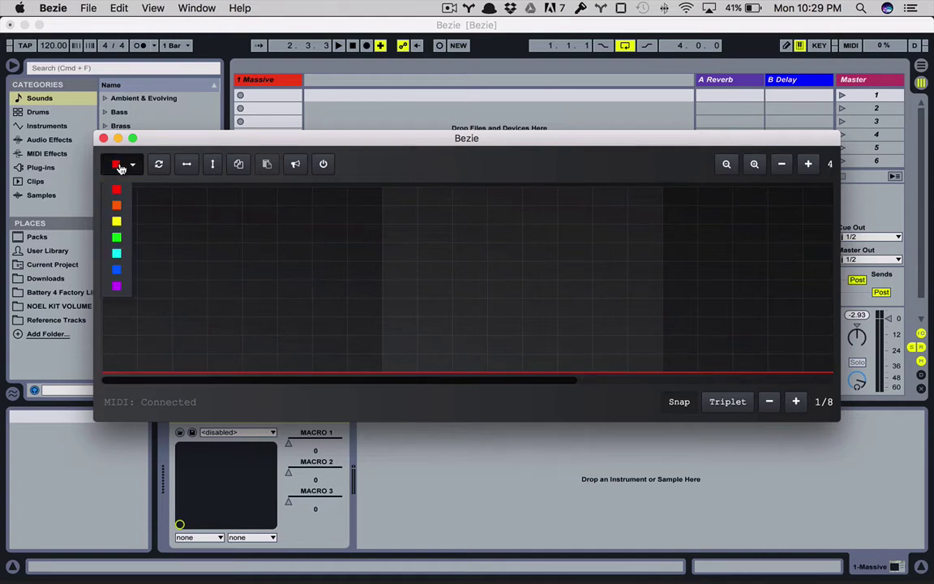
{"action": "left_click", "coordinate": [116, 221]}
{"action": "left_click", "coordinate": [128, 165]}
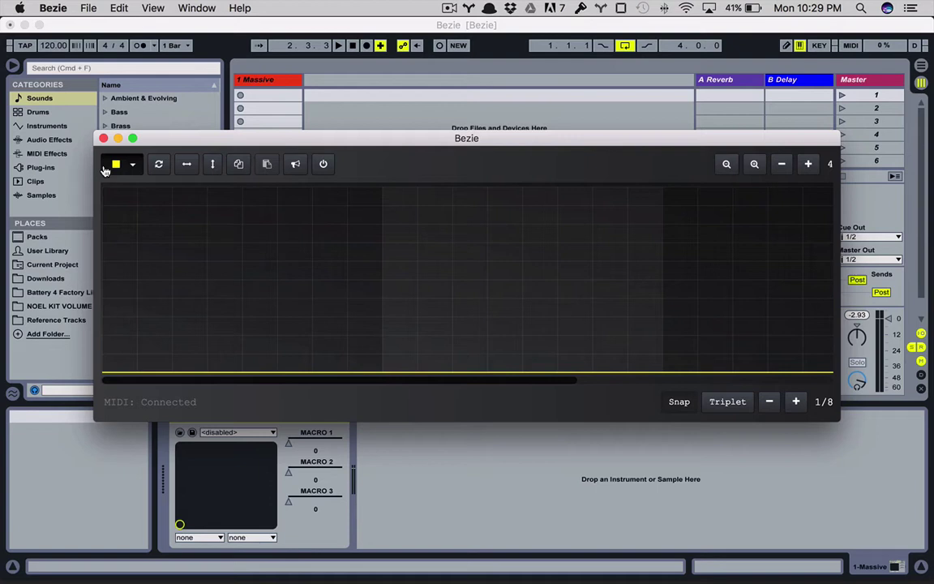
{"action": "left_click", "coordinate": [131, 165]}
{"action": "left_click", "coordinate": [121, 166]}
{"action": "left_click", "coordinate": [129, 166]}
Draw a five-point envelope in the first section of the yellow curve and reset the curve.
{"action": "left_click", "coordinate": [277, 243]}
{"action": "left_click", "coordinate": [348, 224]}
{"action": "left_click", "coordinate": [328, 304]}
{"action": "left_click", "coordinate": [206, 241]}
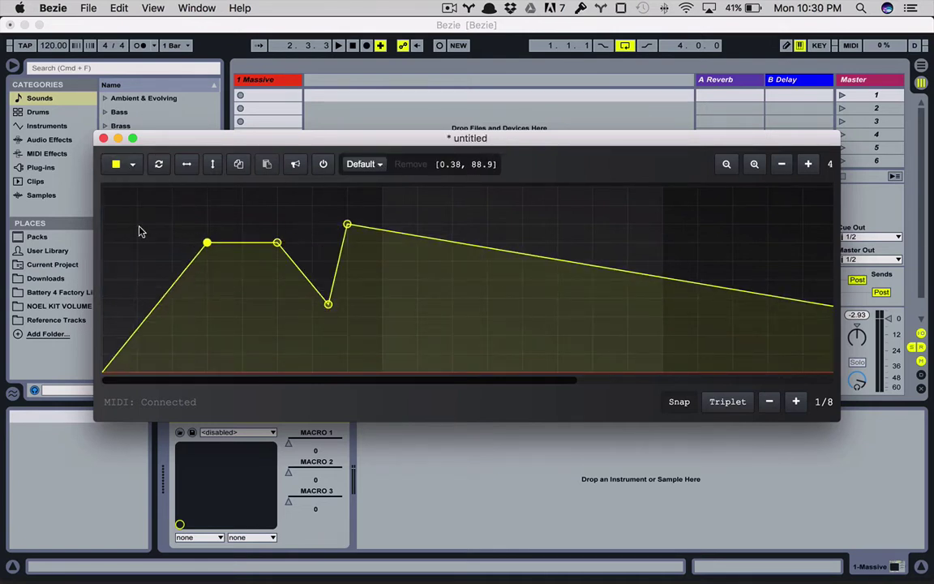
{"action": "left_click", "coordinate": [138, 224]}
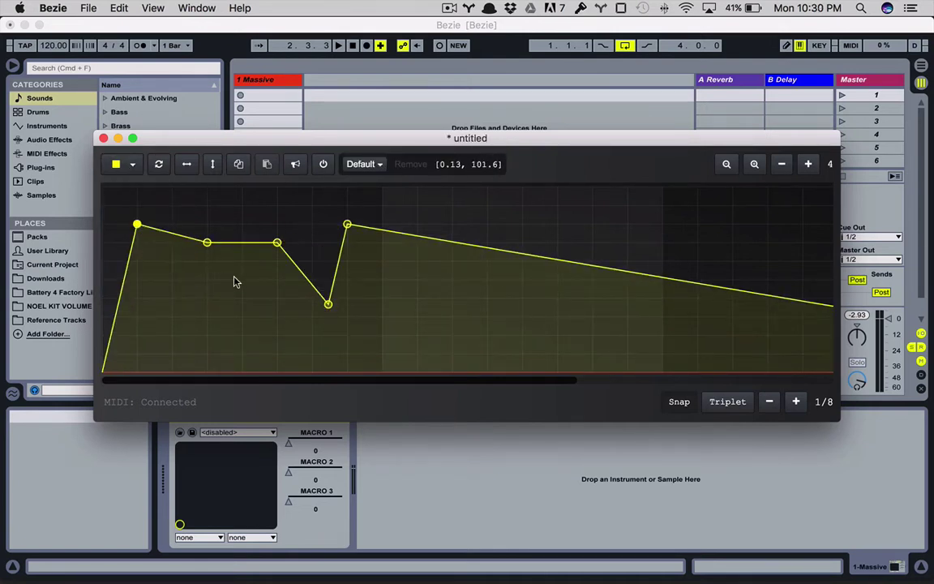
{"action": "left_click", "coordinate": [159, 165]}
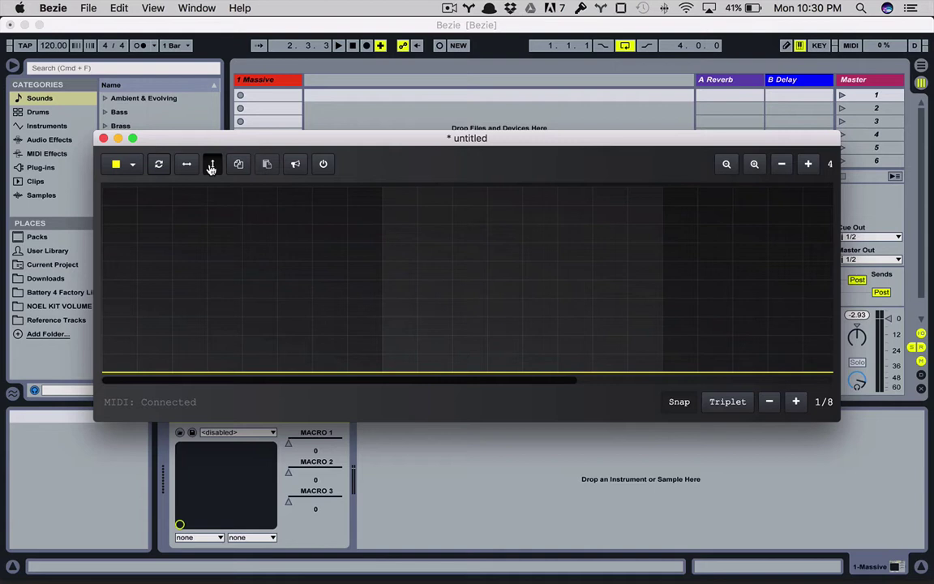
Add five points to the yellow curve, with three at height 101.6 near its start, followed by a dip and a second peak.
{"action": "left_click", "coordinate": [241, 223]}
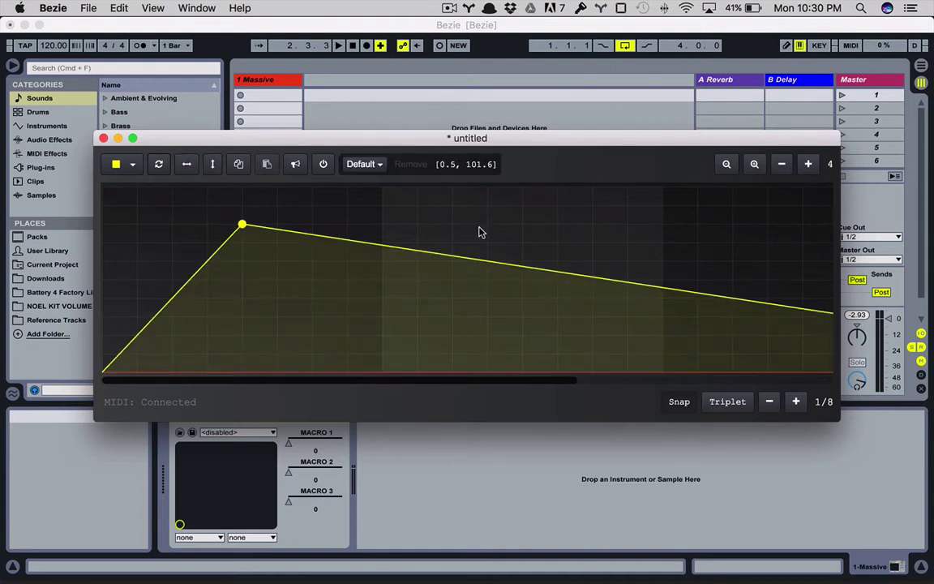
{"action": "left_click", "coordinate": [487, 241]}
{"action": "left_click", "coordinate": [382, 315]}
{"action": "left_click", "coordinate": [172, 224]}
{"action": "left_click", "coordinate": [312, 224]}
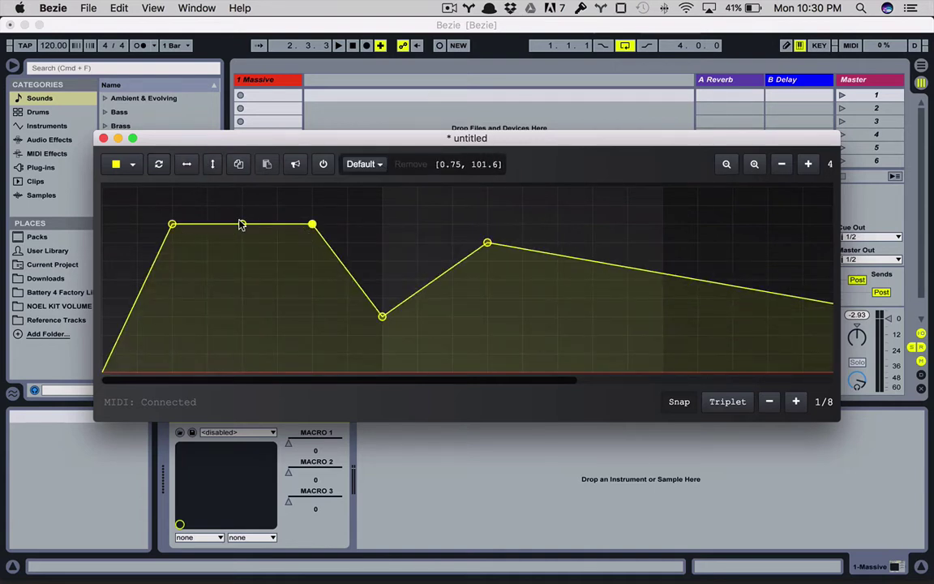
Mirror the yellow curve horizontally, and try the vertical flip and reverse it.
{"action": "left_click", "coordinate": [187, 169]}
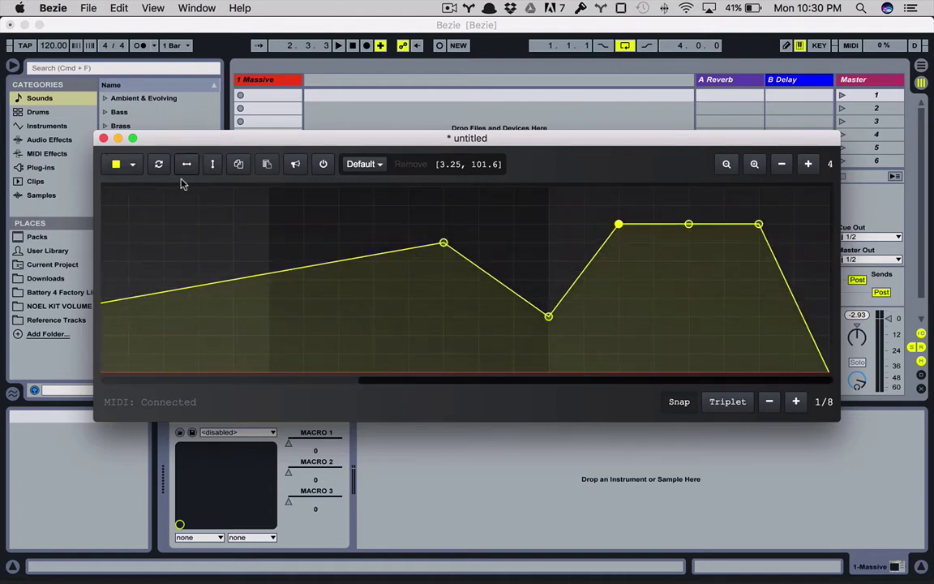
{"action": "left_click", "coordinate": [212, 167]}
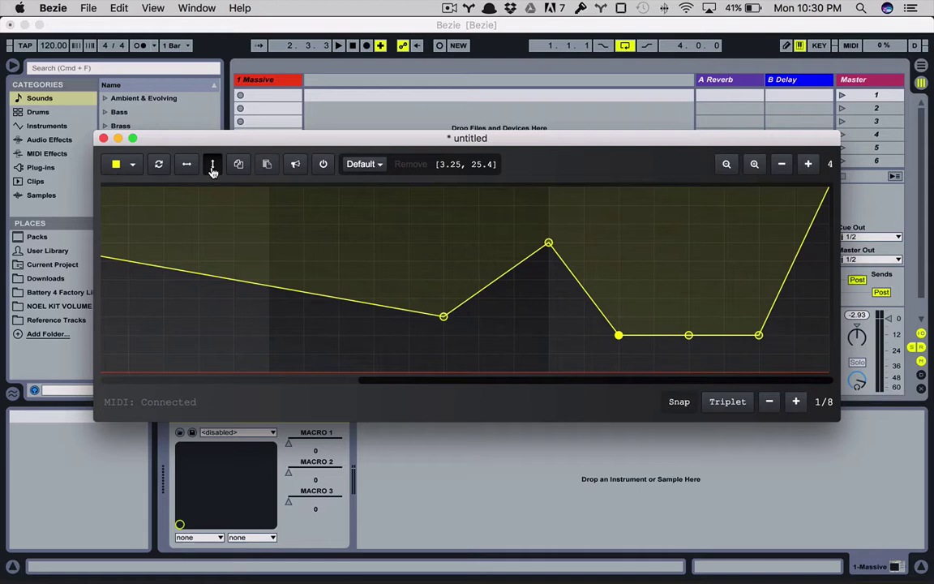
{"action": "left_click", "coordinate": [213, 166]}
{"action": "scroll", "coordinate": [317, 227], "scroll_direction": "left", "scroll_amount": 10}
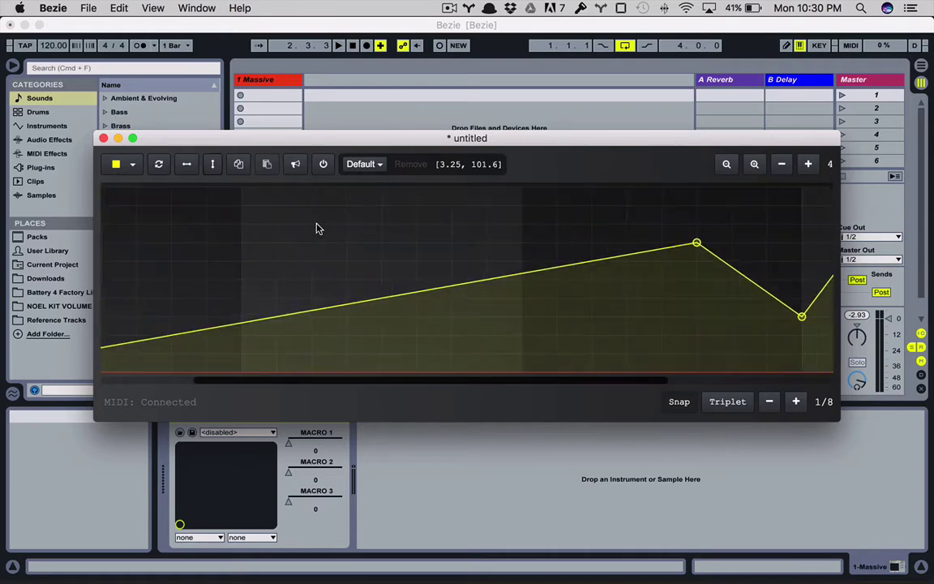
{"action": "left_click", "coordinate": [186, 164]}
{"action": "left_click", "coordinate": [211, 167]}
{"action": "left_click", "coordinate": [210, 167]}
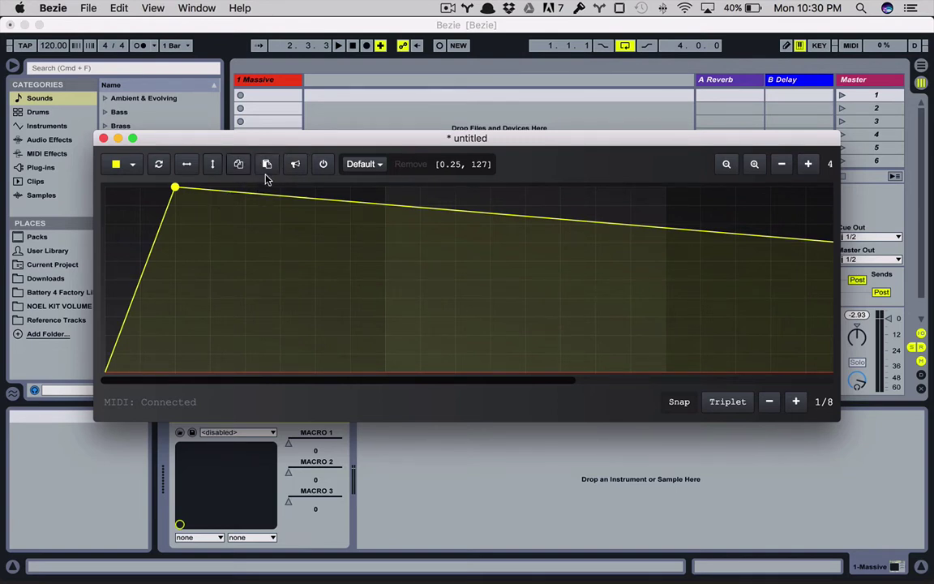
Make the orange curve active and paste the copied yellow curve into it.
{"action": "left_click", "coordinate": [133, 165]}
{"action": "left_click", "coordinate": [115, 202]}
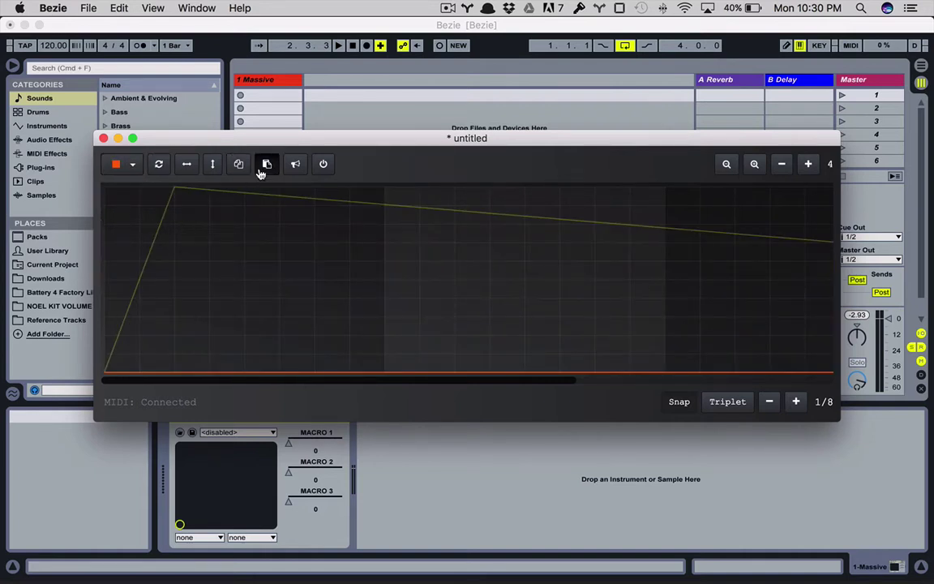
{"action": "left_click", "coordinate": [267, 164]}
Move the orange curve's first point to about beat 0.5 and add a peak near 0.75 and a low point at 1.13, 50.8.
{"action": "left_click_drag", "start_coordinate": [174, 188], "coordinate": [247, 297]}
{"action": "left_click_drag", "start_coordinate": [294, 231], "coordinate": [325, 218]}
{"action": "left_click_drag", "start_coordinate": [420, 244], "coordinate": [421, 308]}
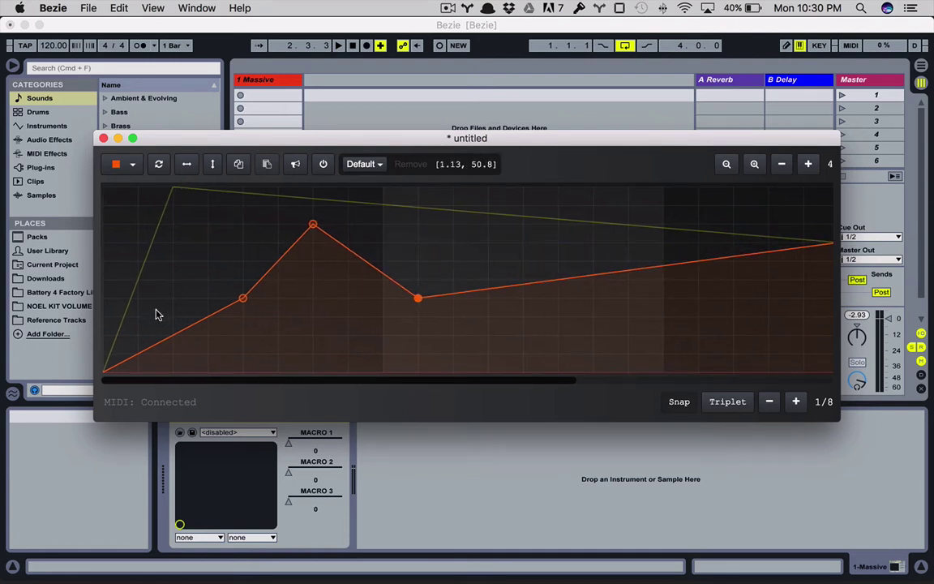
Move the orange curve's peak point to position 1, 127.
{"action": "scroll", "coordinate": [154, 288], "scroll_direction": "left", "scroll_amount": 1}
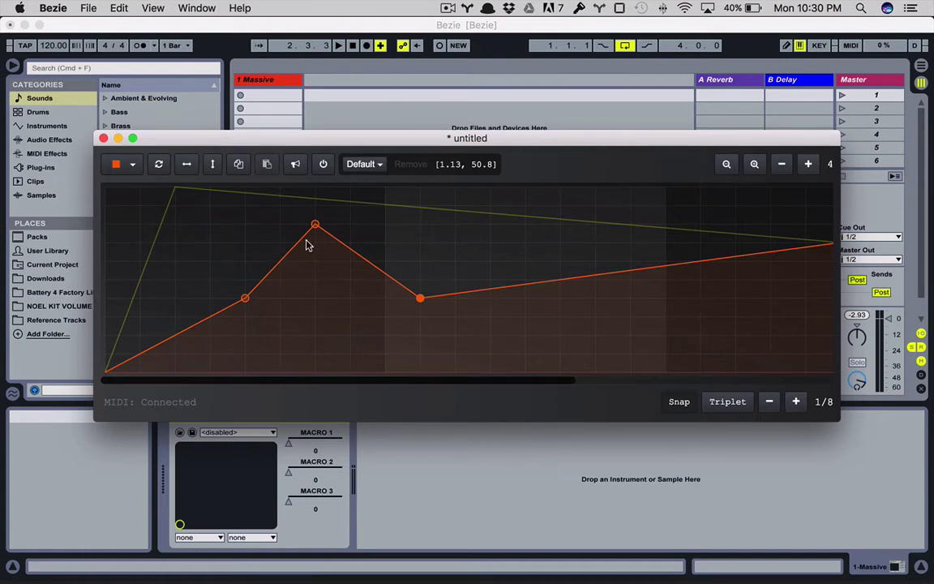
{"action": "left_click_drag", "start_coordinate": [315, 224], "coordinate": [316, 206]}
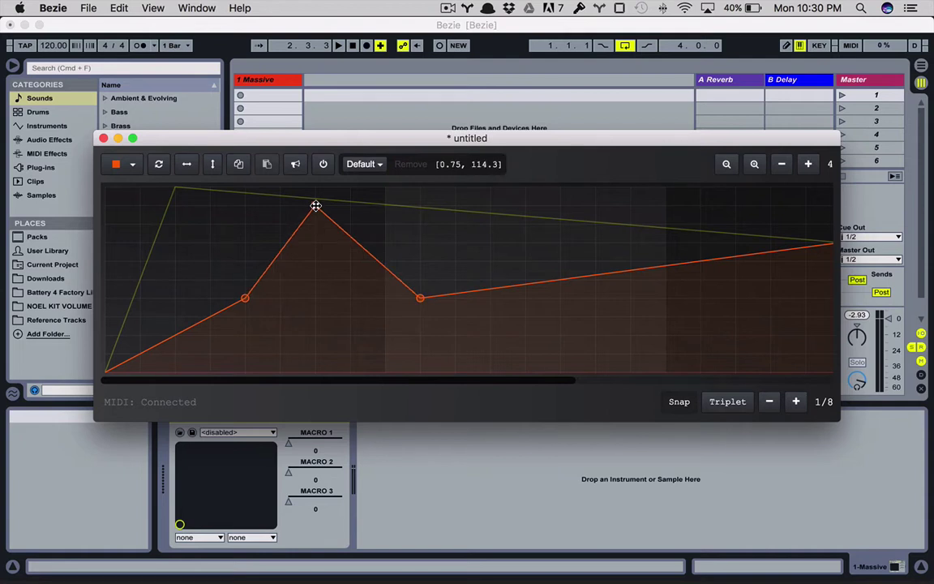
{"action": "left_click", "coordinate": [244, 298]}
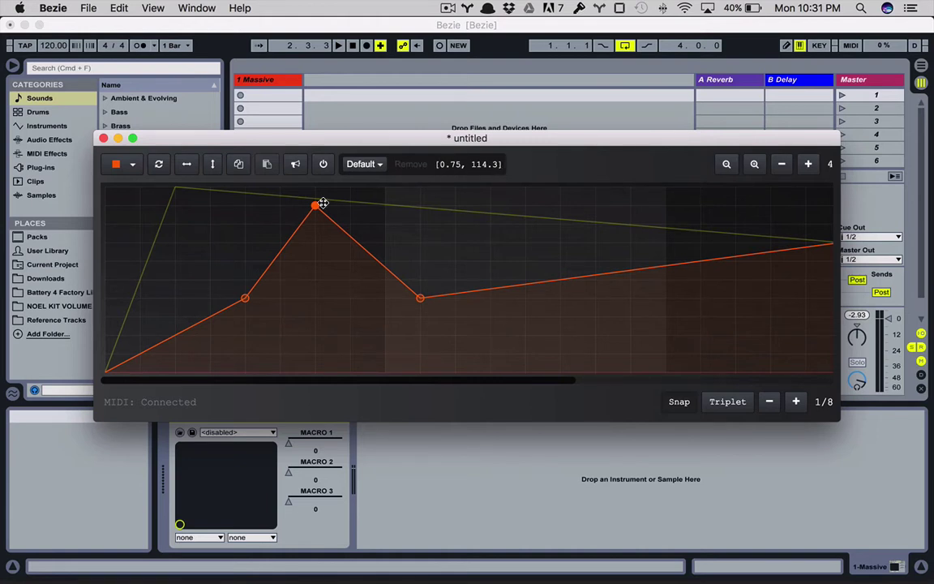
{"action": "left_click_drag", "start_coordinate": [319, 206], "coordinate": [384, 208]}
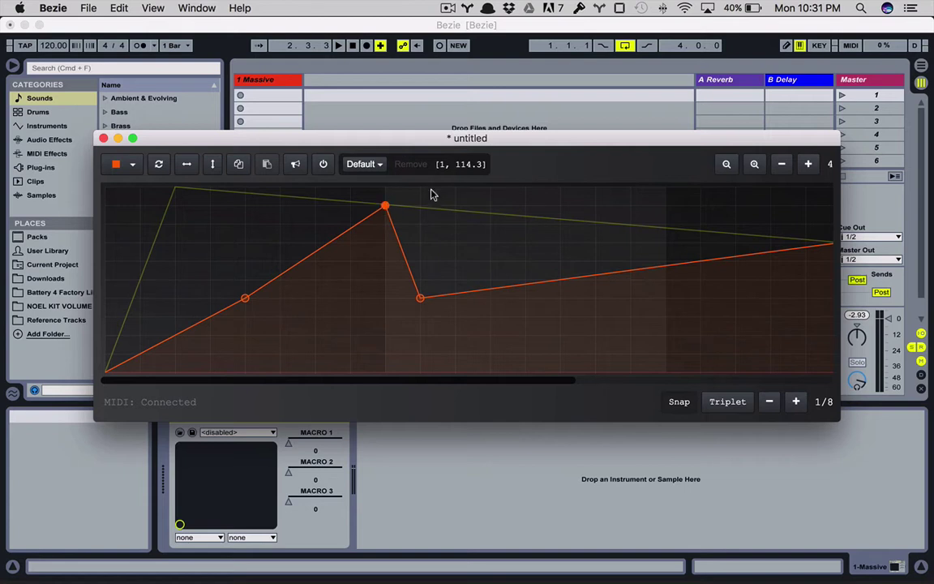
{"action": "mouse_move", "coordinate": [385, 206]}
{"action": "left_mouse_down"}
{"action": "mouse_move", "coordinate": [381, 420]}
{"action": "mouse_move", "coordinate": [361, 233]}
{"action": "mouse_move", "coordinate": [383, 186]}
{"action": "left_mouse_up"}
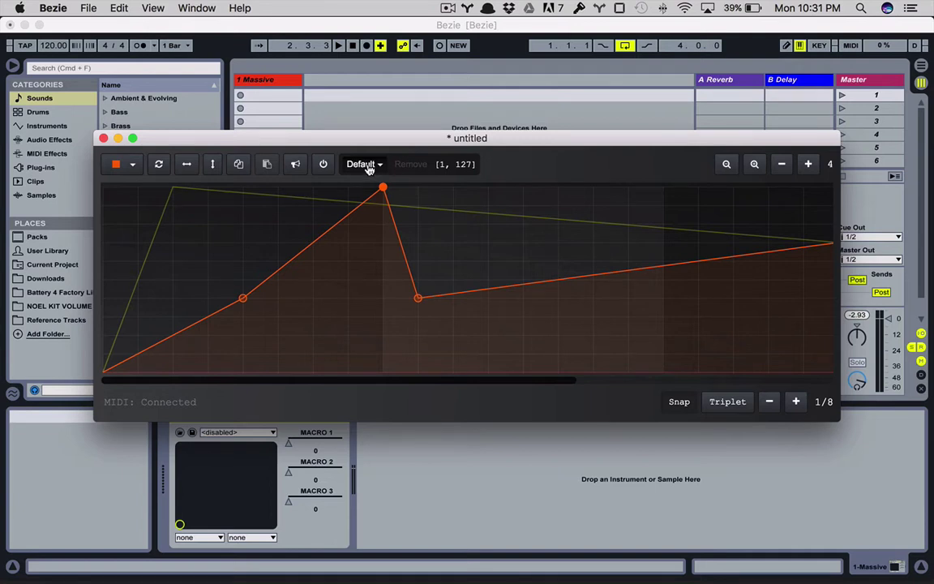
Set the orange peak point's type to Bezier 1 and move it to 0.88, 88.9.
{"action": "left_click", "coordinate": [367, 165]}
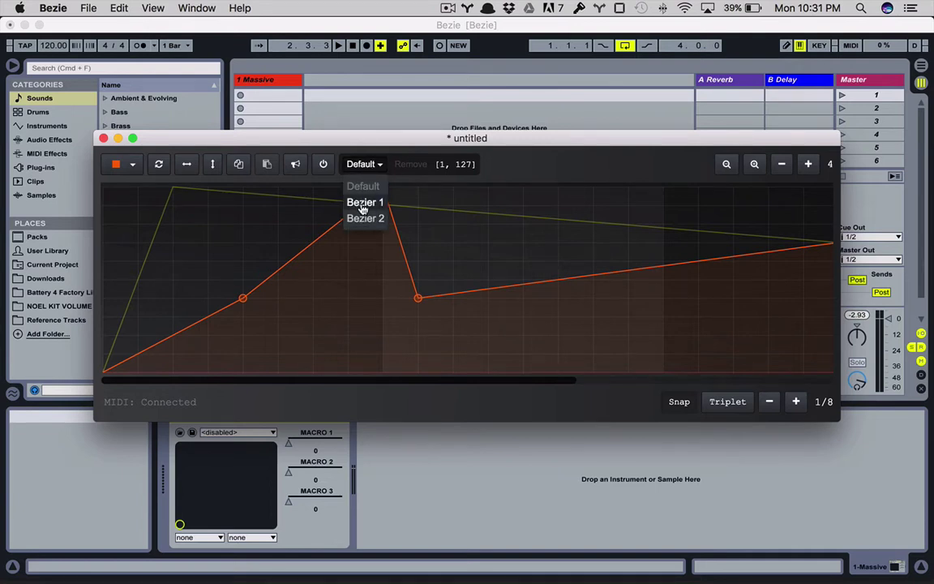
{"action": "left_click", "coordinate": [518, 158]}
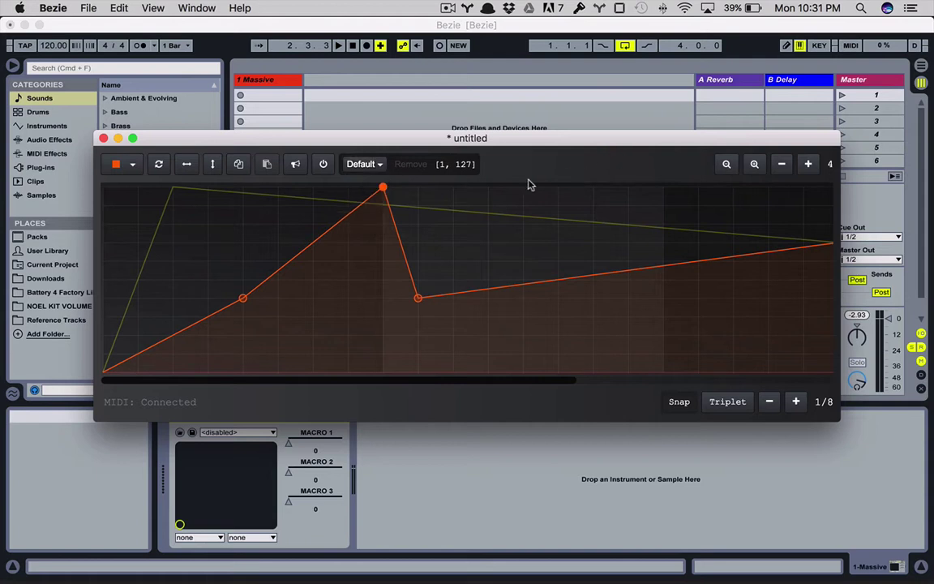
{"action": "left_click", "coordinate": [361, 164]}
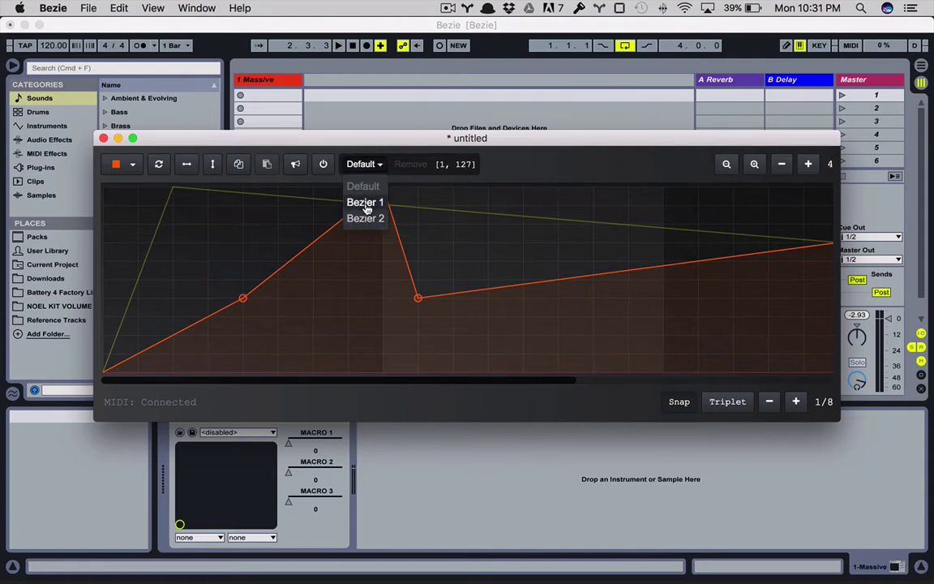
{"action": "left_click", "coordinate": [364, 202]}
{"action": "left_click_drag", "start_coordinate": [383, 187], "coordinate": [347, 242]}
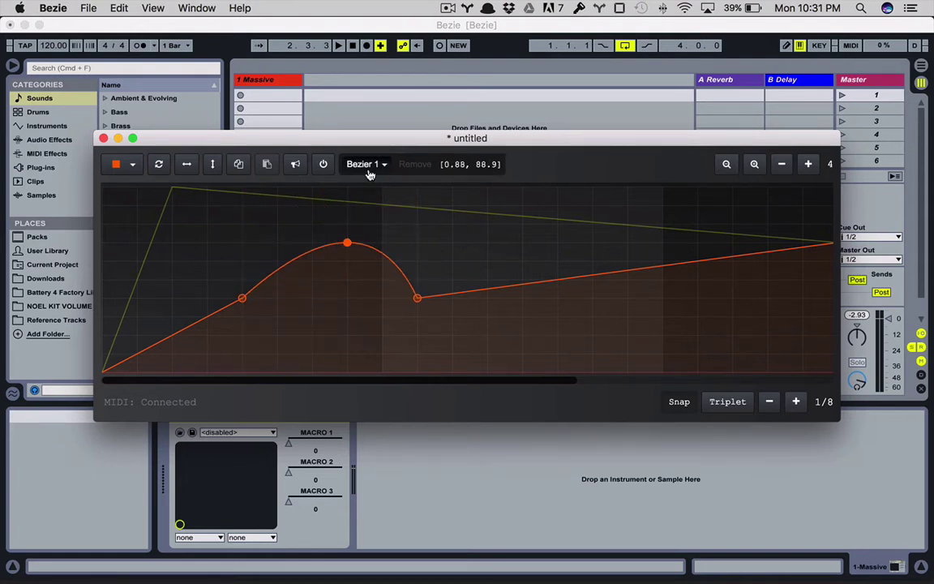
Change the orange peak point to Bezier 2 and move its two control points to 0.75, 88.9 and 1, 38.1.
{"action": "left_click", "coordinate": [367, 166]}
{"action": "left_click", "coordinate": [365, 186]}
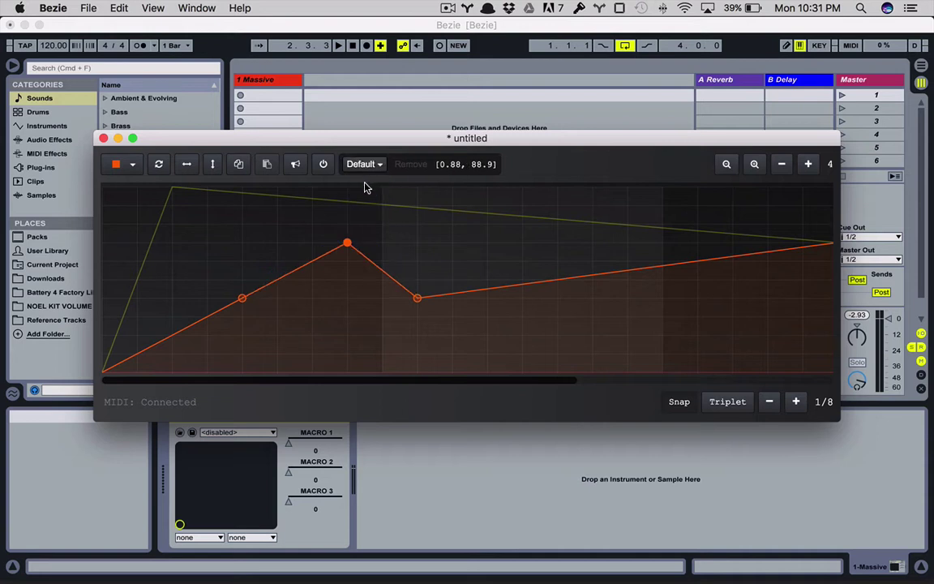
{"action": "left_click", "coordinate": [369, 167]}
{"action": "left_click", "coordinate": [361, 218]}
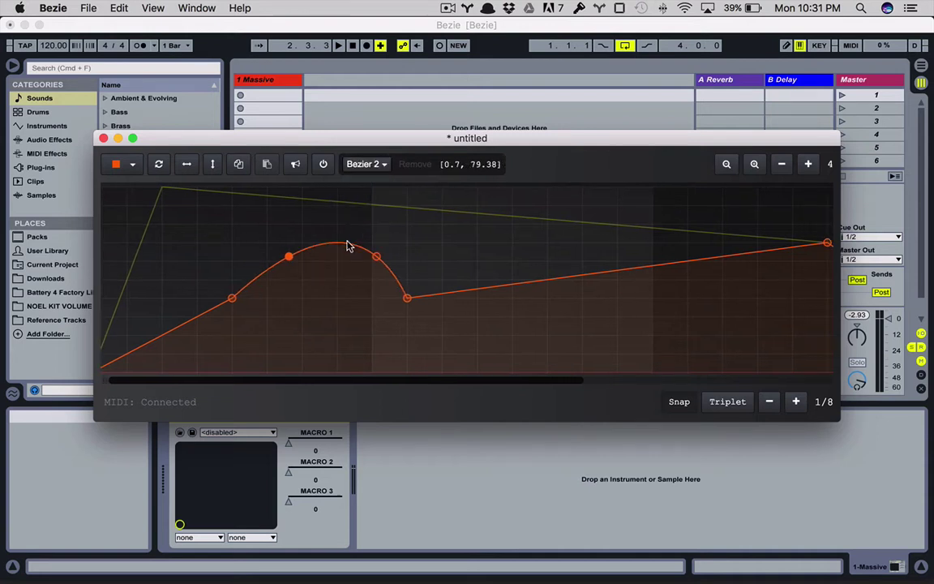
{"action": "left_click_drag", "start_coordinate": [291, 256], "coordinate": [301, 334]}
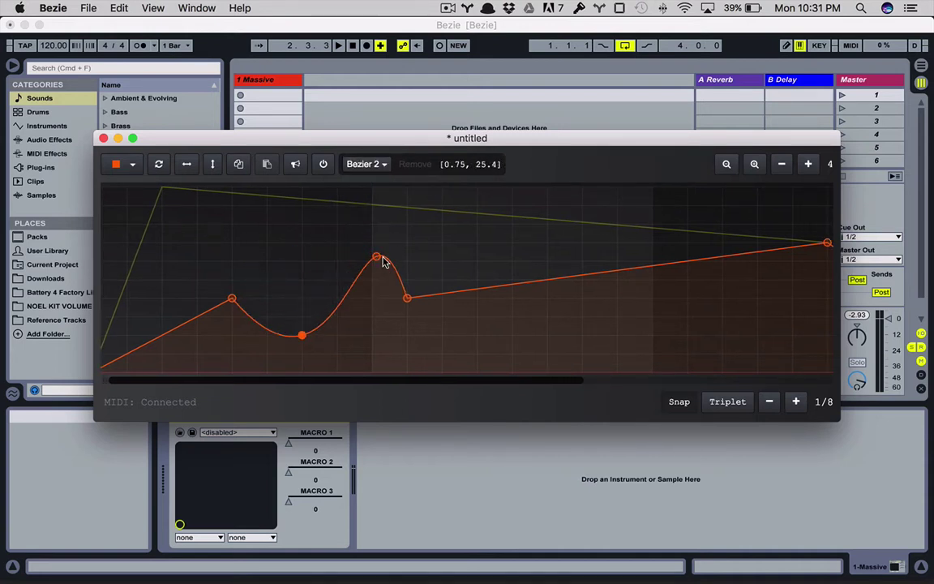
{"action": "left_click_drag", "start_coordinate": [377, 257], "coordinate": [371, 316]}
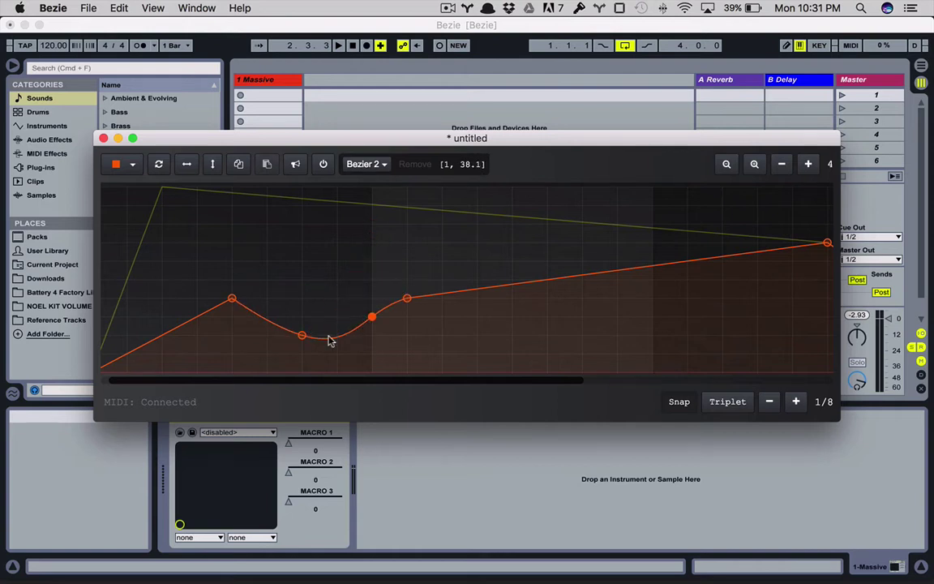
{"action": "left_click_drag", "start_coordinate": [302, 332], "coordinate": [302, 242]}
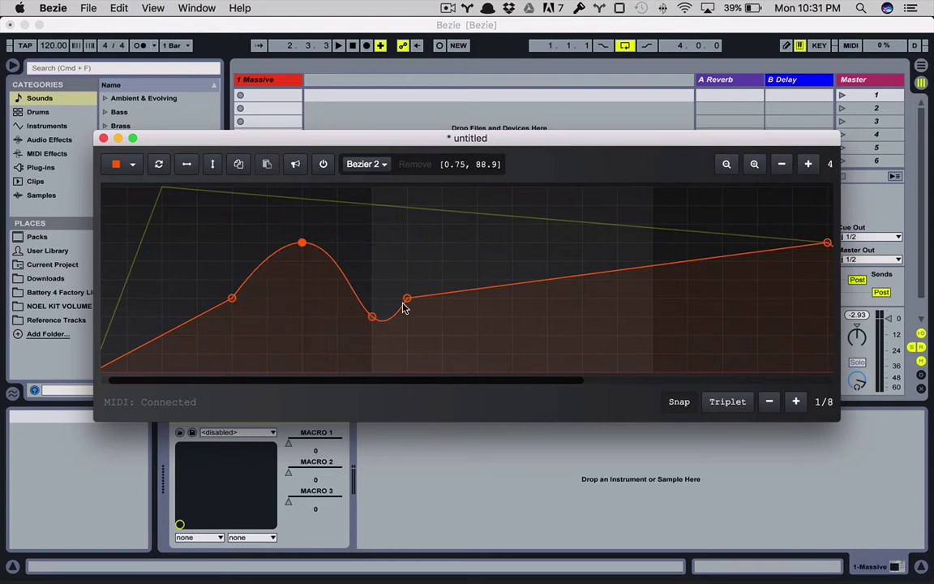
Widen the orange Bezier segment by moving its endpoints to 0.38, 50.8 and 1.63, 38.1, and reposition the lower control point.
{"action": "left_click_drag", "start_coordinate": [406, 298], "coordinate": [547, 317]}
{"action": "left_click_drag", "start_coordinate": [374, 319], "coordinate": [441, 335]}
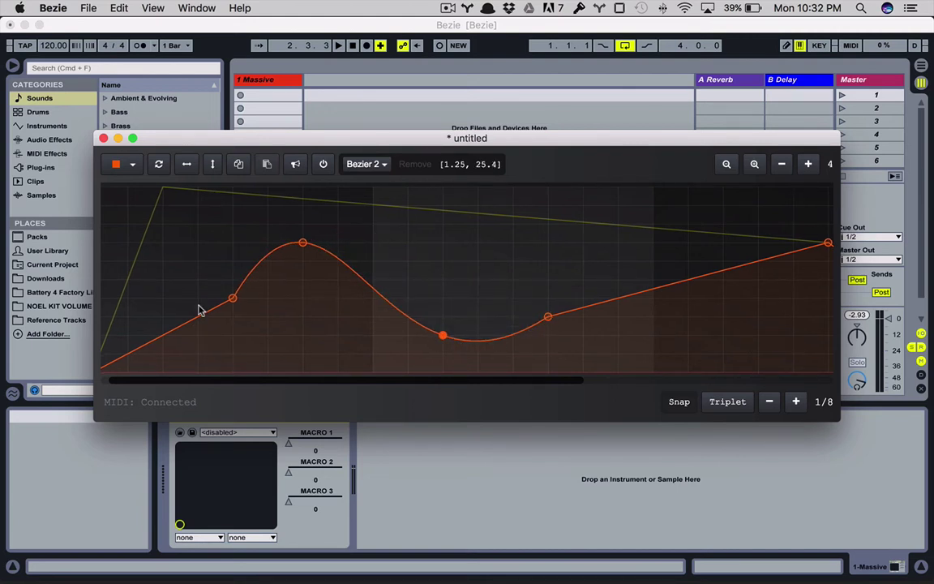
{"action": "scroll", "coordinate": [470, 303], "scroll_direction": "left", "scroll_amount": 1}
{"action": "left_click", "coordinate": [554, 317]}
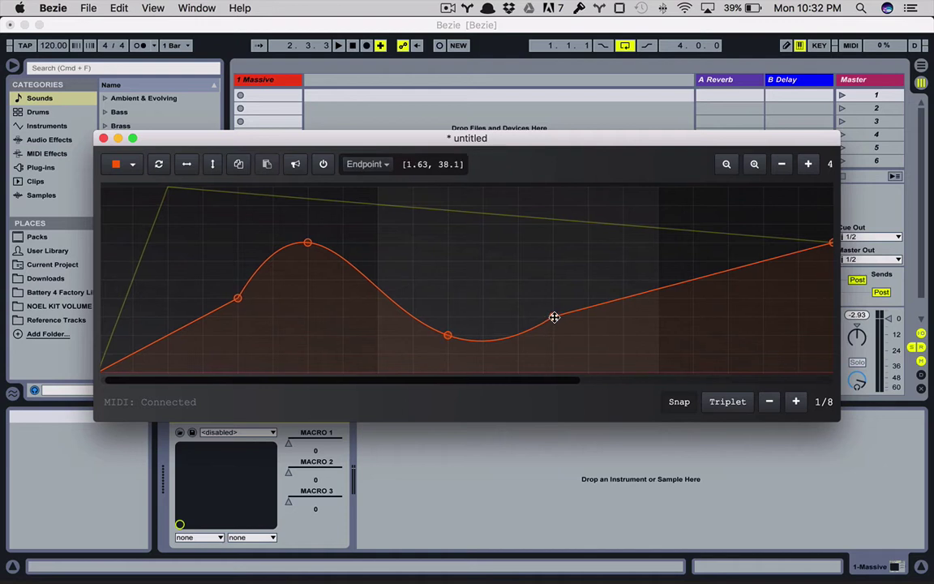
{"action": "left_click_drag", "start_coordinate": [239, 297], "coordinate": [202, 299]}
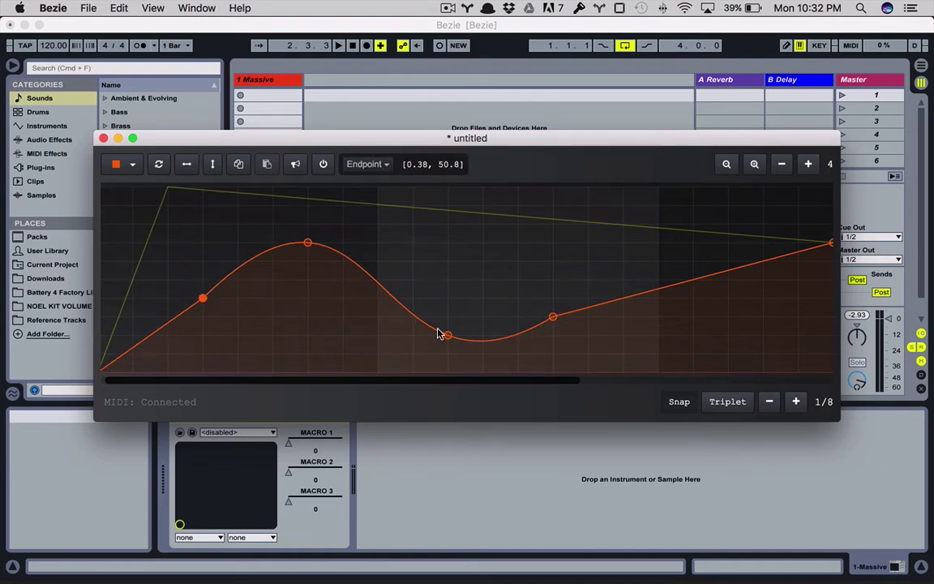
{"action": "left_click_drag", "start_coordinate": [452, 340], "coordinate": [416, 340]}
Remove the Bezier 2 control points from the orange curve and add a Default point at 1, 101.6.
{"action": "left_click", "coordinate": [308, 243]}
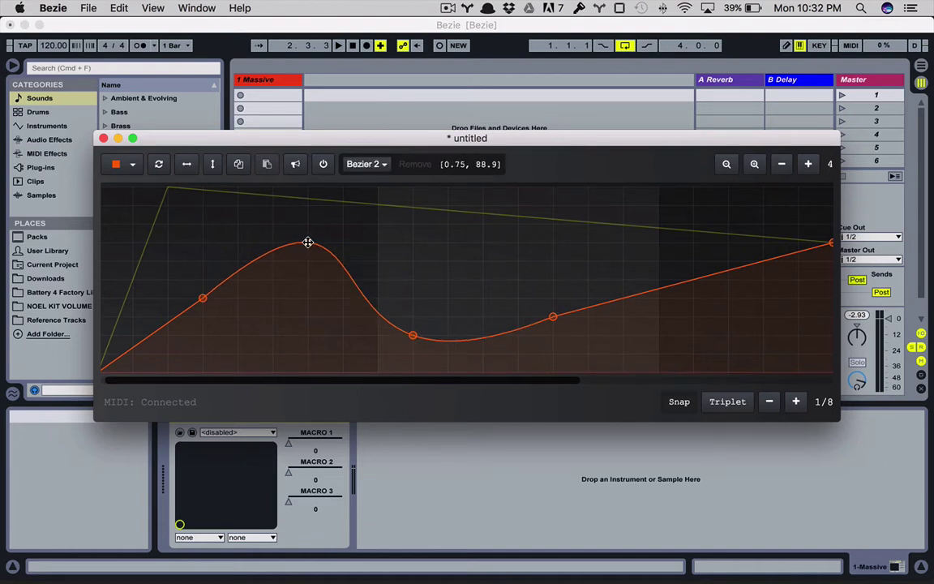
{"action": "left_click", "coordinate": [413, 165]}
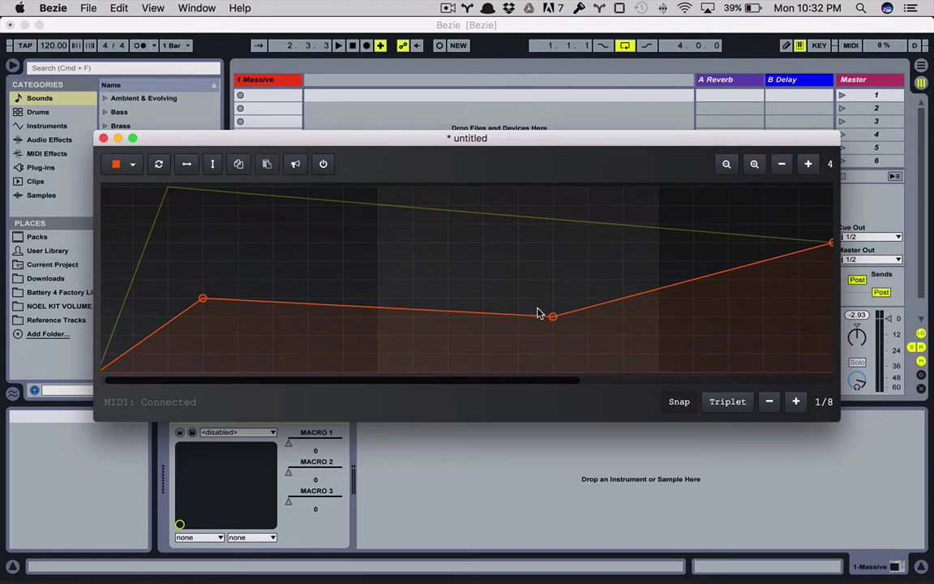
{"action": "double_click", "coordinate": [377, 224]}
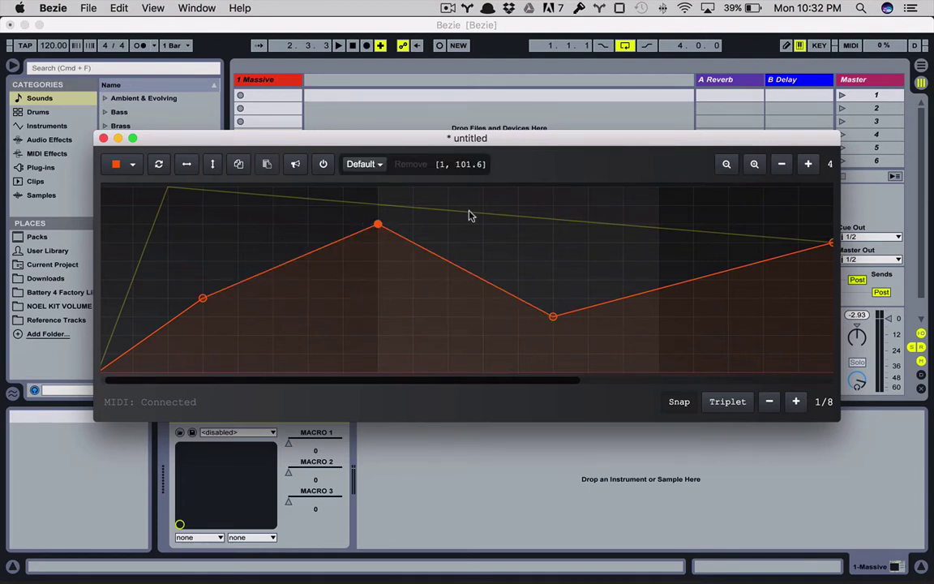
Zoom the timeline in and back out, and examine the orange curve across its full four-bar length.
{"action": "scroll", "coordinate": [704, 182], "scroll_direction": "right", "scroll_amount": 1}
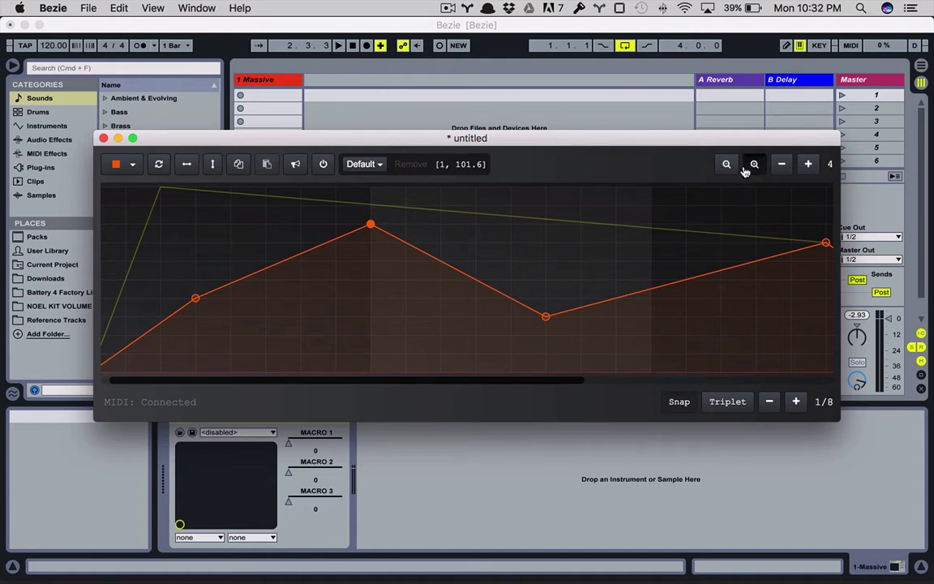
{"action": "left_click", "coordinate": [753, 165]}
{"action": "left_click", "coordinate": [753, 165]}
{"action": "left_click", "coordinate": [753, 165]}
{"action": "left_click", "coordinate": [727, 166]}
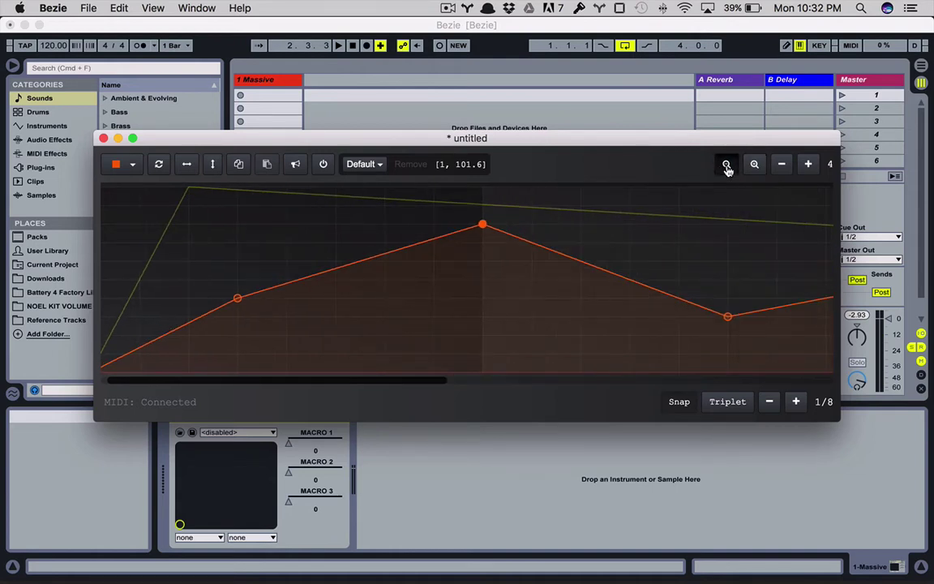
{"action": "left_click", "coordinate": [727, 165]}
{"action": "left_click", "coordinate": [727, 165]}
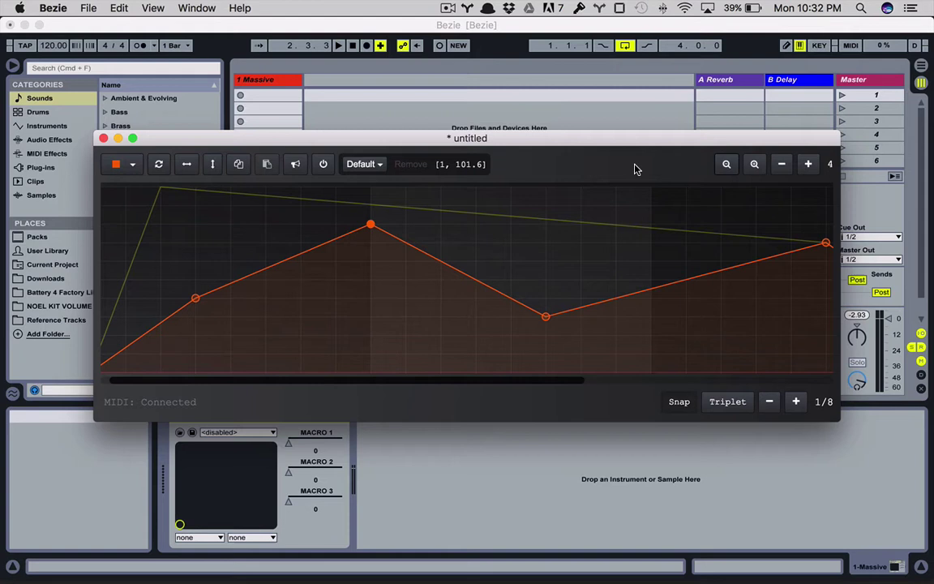
{"action": "scroll", "coordinate": [593, 224], "scroll_direction": "right", "scroll_amount": 10}
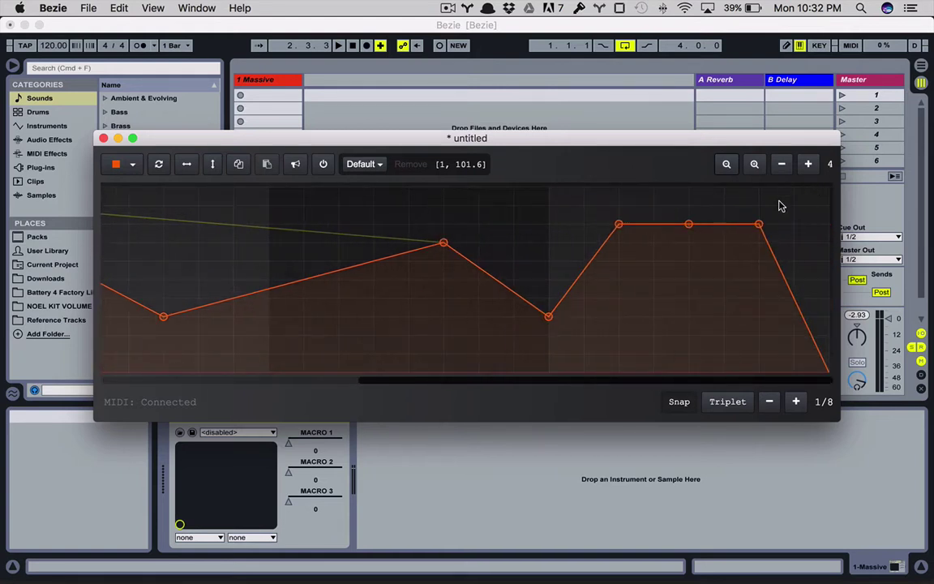
{"action": "scroll", "coordinate": [770, 207], "scroll_direction": "left", "scroll_amount": 10}
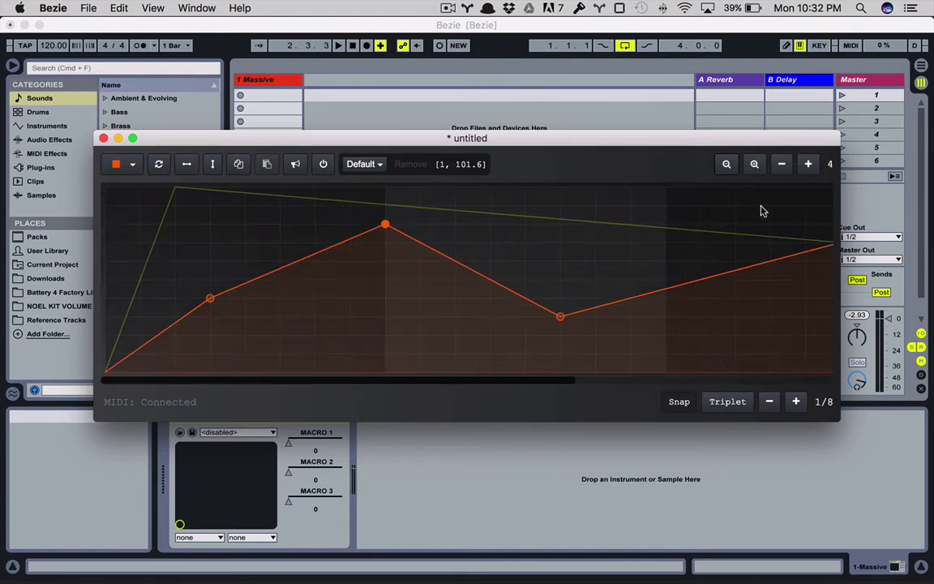
Shorten the curve length to 2 bars, extend it back to 4 bars, and check the restored bars.
{"action": "left_click", "coordinate": [784, 171]}
{"action": "left_click", "coordinate": [783, 171]}
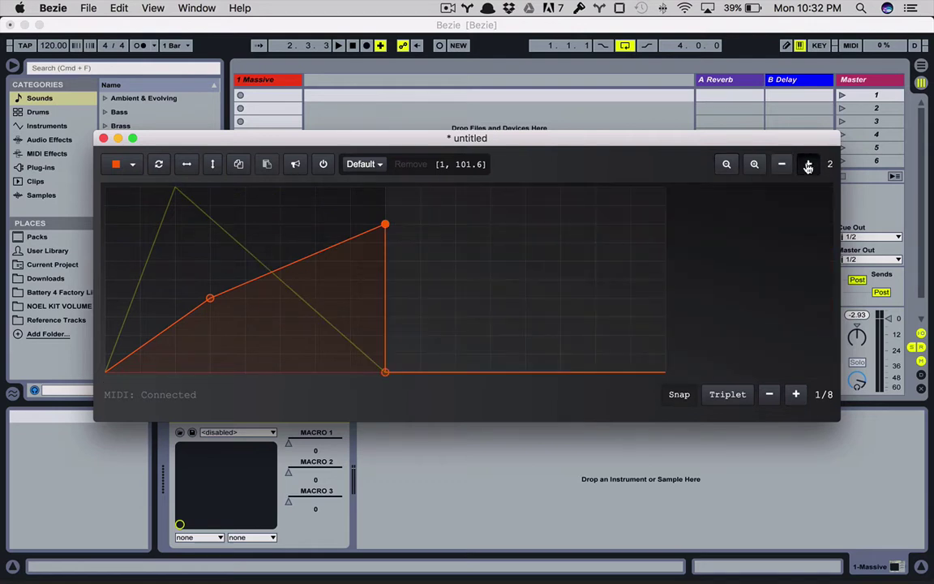
{"action": "left_click", "coordinate": [808, 165]}
{"action": "left_click", "coordinate": [808, 164]}
{"action": "scroll", "coordinate": [559, 234], "scroll_direction": "right", "scroll_amount": 5}
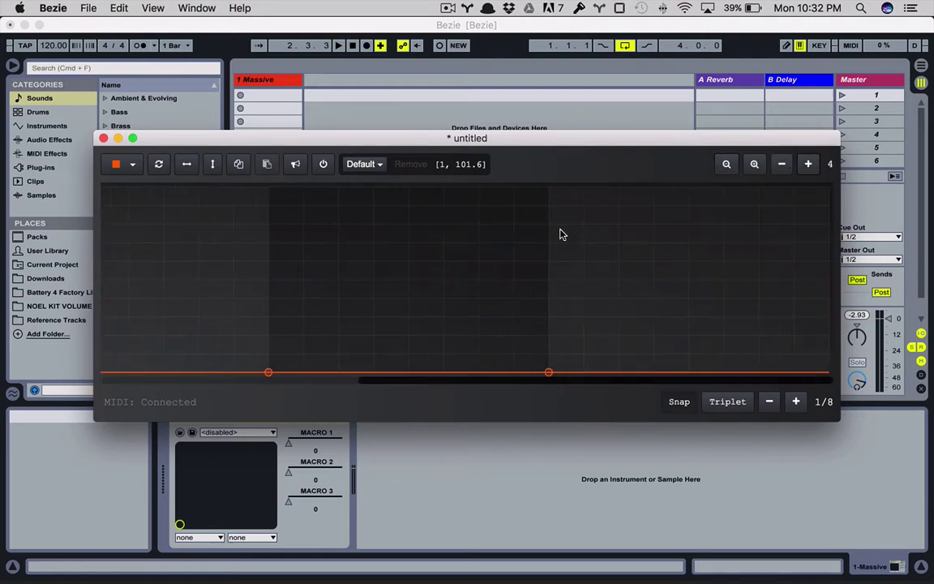
{"action": "scroll", "coordinate": [559, 234], "scroll_direction": "left", "scroll_amount": 5}
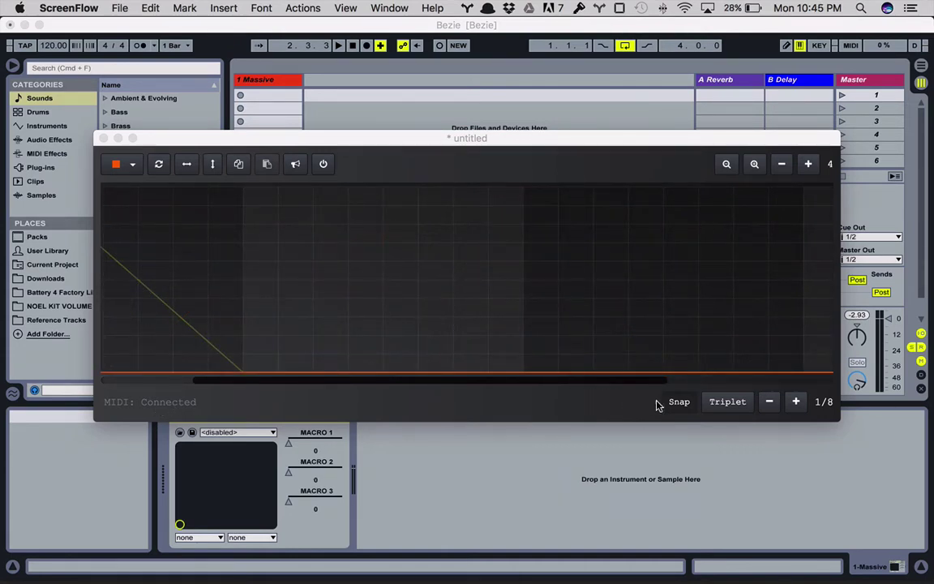
Draw a snapped orange spike from 2, 0 up to 2.13, 127 and straight back down to 2.13, 0.
{"action": "left_click", "coordinate": [669, 409]}
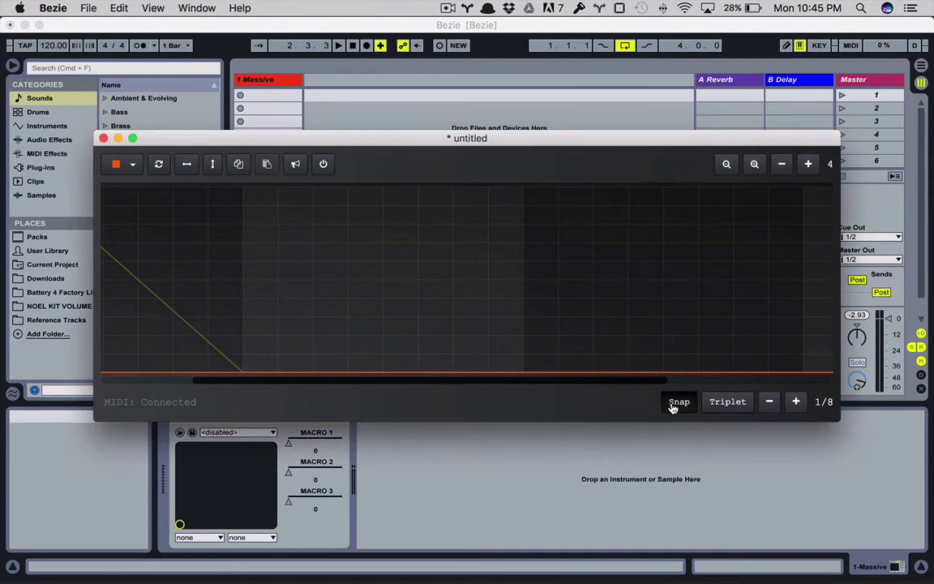
{"action": "left_click", "coordinate": [523, 356]}
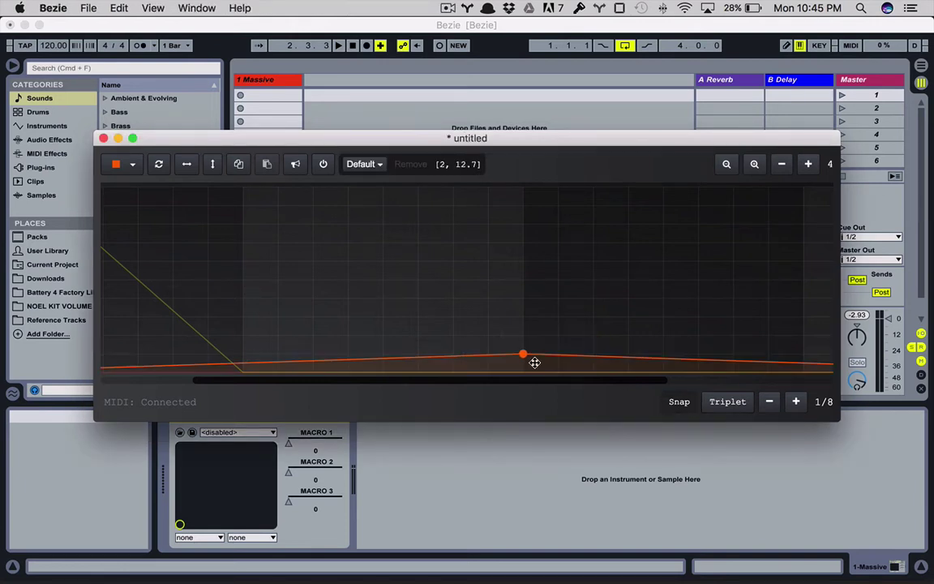
{"action": "left_click_drag", "start_coordinate": [551, 356], "coordinate": [590, 204]}
{"action": "left_click", "coordinate": [663, 187]}
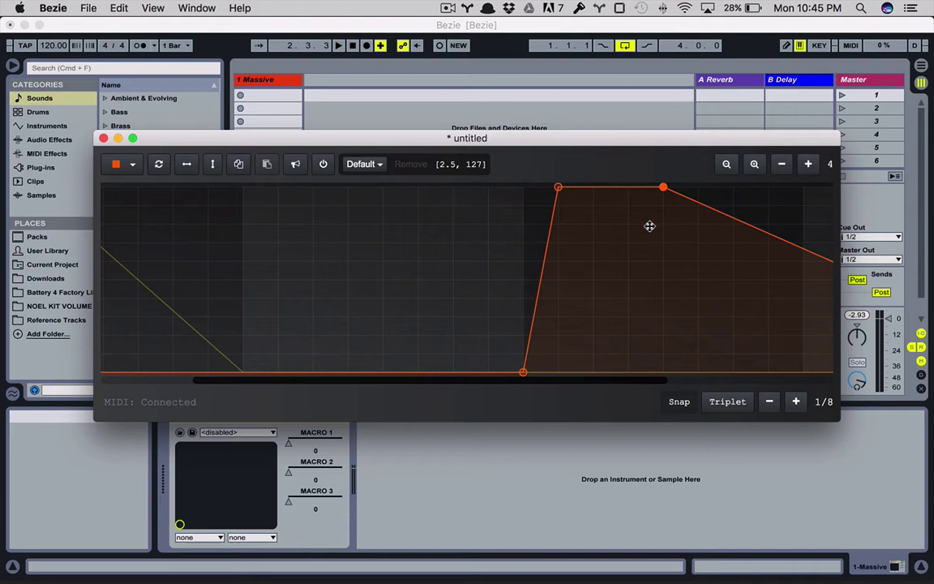
{"action": "left_click_drag", "start_coordinate": [663, 189], "coordinate": [614, 375]}
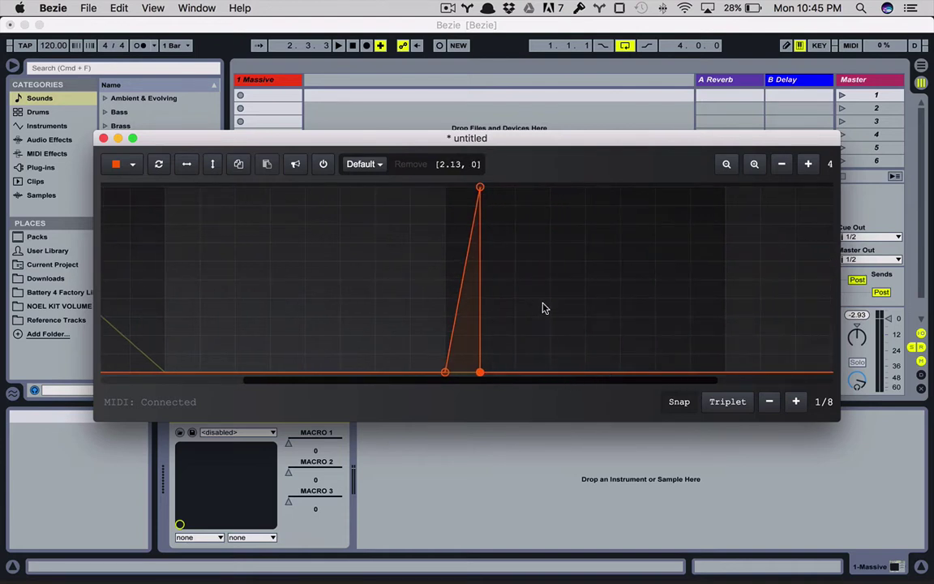
Add orange peaks after the spike, starting at 2.3, 96, with snapped low points at 2.5, 12.7 and 2.75, 25.4.
{"action": "left_click", "coordinate": [529, 235]}
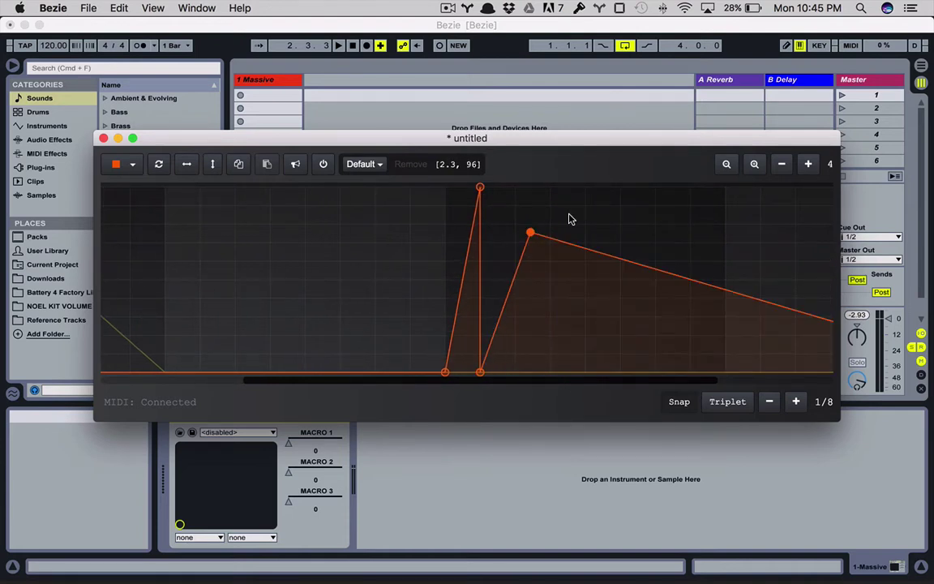
{"action": "left_click", "coordinate": [568, 214]}
{"action": "left_click", "coordinate": [609, 213]}
{"action": "left_click", "coordinate": [605, 259]}
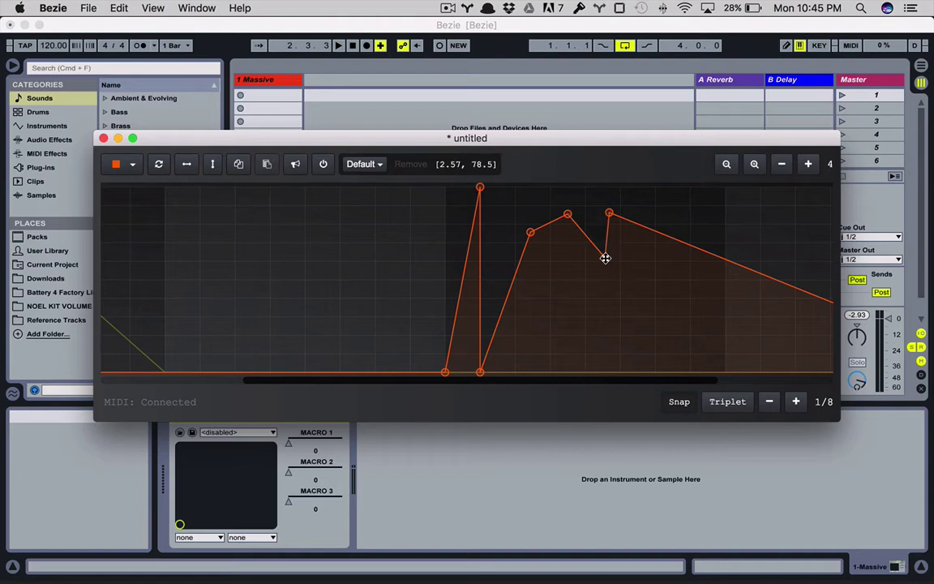
{"action": "left_click_drag", "start_coordinate": [602, 259], "coordinate": [585, 353]}
{"action": "left_click", "coordinate": [667, 242]}
{"action": "left_click_drag", "start_coordinate": [667, 242], "coordinate": [657, 333]}
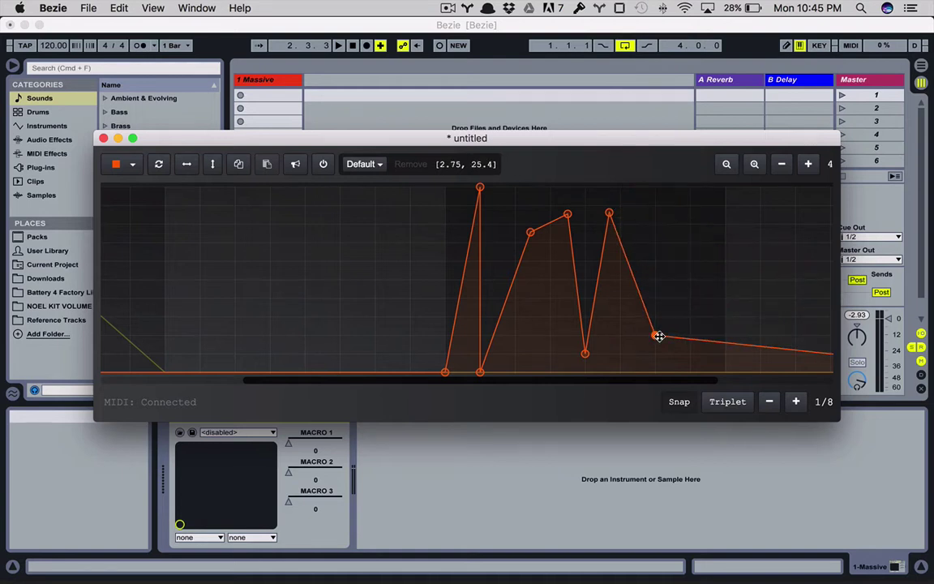
With snapping off, add orange points in the last bar, place the peak at 3.25, 102.5 and set it to Bezier 1.
{"action": "scroll", "coordinate": [648, 285], "scroll_direction": "right", "scroll_amount": 5}
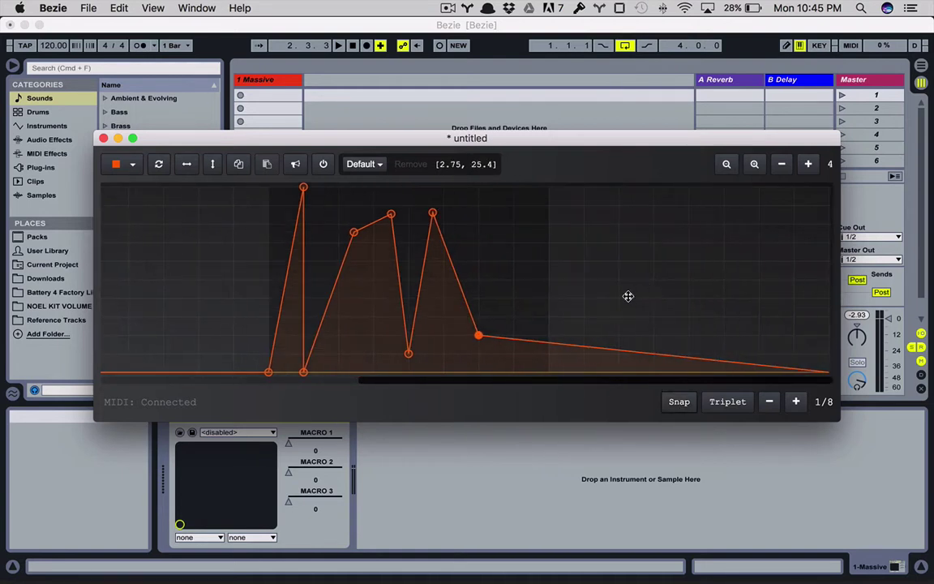
{"action": "left_click", "coordinate": [683, 292]}
{"action": "left_click_drag", "start_coordinate": [619, 300], "coordinate": [567, 226]}
{"action": "left_click_drag", "start_coordinate": [574, 274], "coordinate": [619, 223]}
{"action": "left_click", "coordinate": [363, 165]}
{"action": "left_click", "coordinate": [363, 203]}
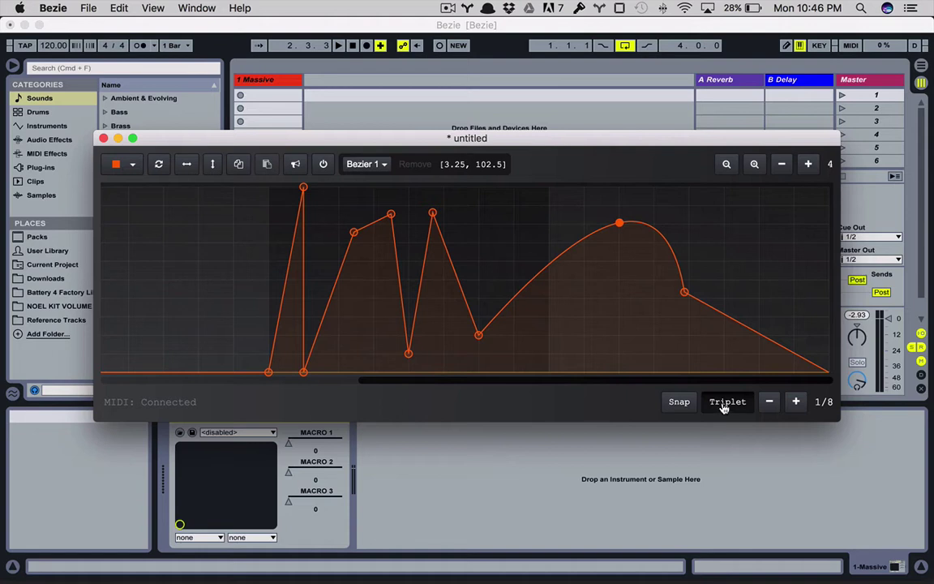
Reset the orange curve and set the grid to triplet divisions of 1/8T.
{"action": "left_click", "coordinate": [159, 163]}
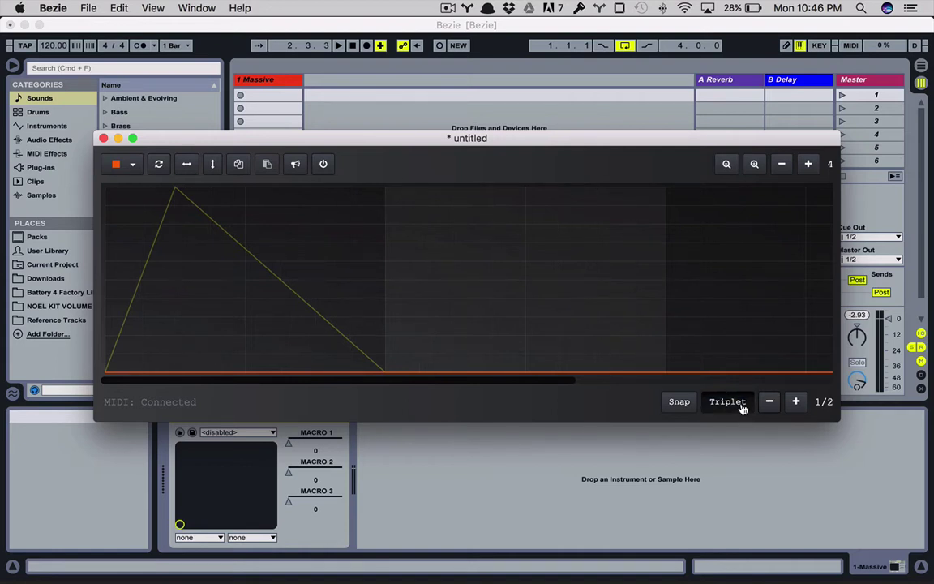
{"action": "left_click", "coordinate": [741, 409]}
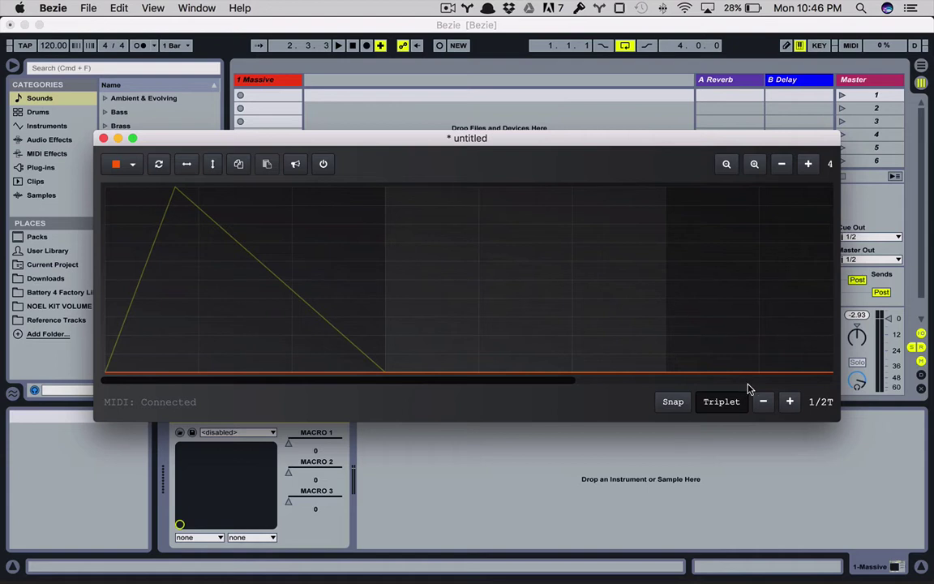
{"action": "left_click", "coordinate": [790, 403]}
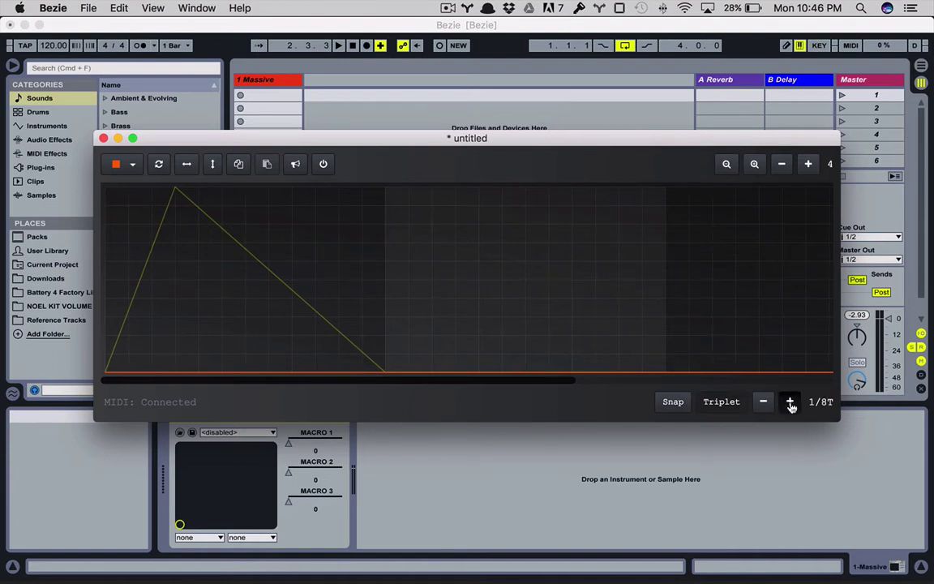
{"action": "left_click", "coordinate": [790, 403]}
{"action": "left_click", "coordinate": [786, 406]}
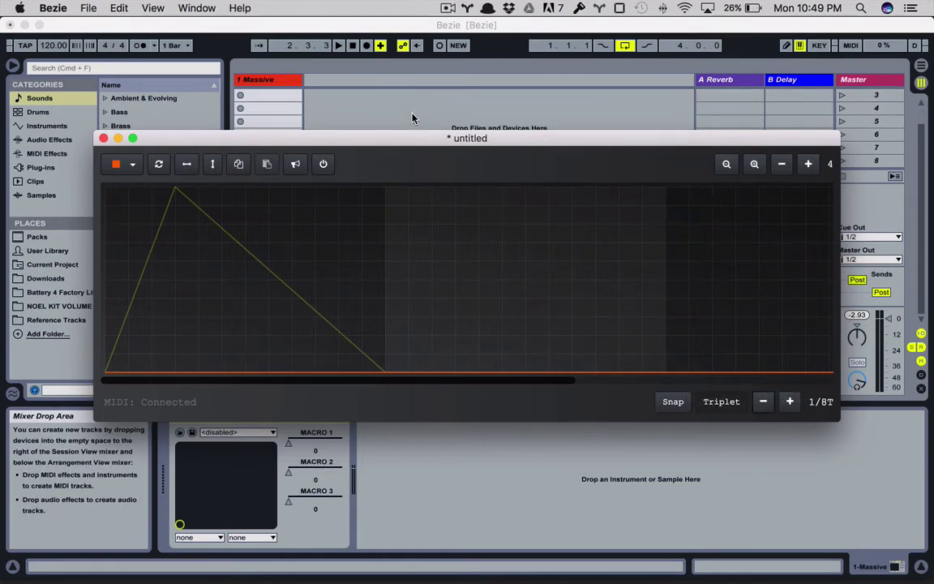
Switch to Live and examine the Bezie input and output ports in the MIDI preferences, including the output's clock sync delay and clock type.
{"action": "left_click", "coordinate": [411, 117]}
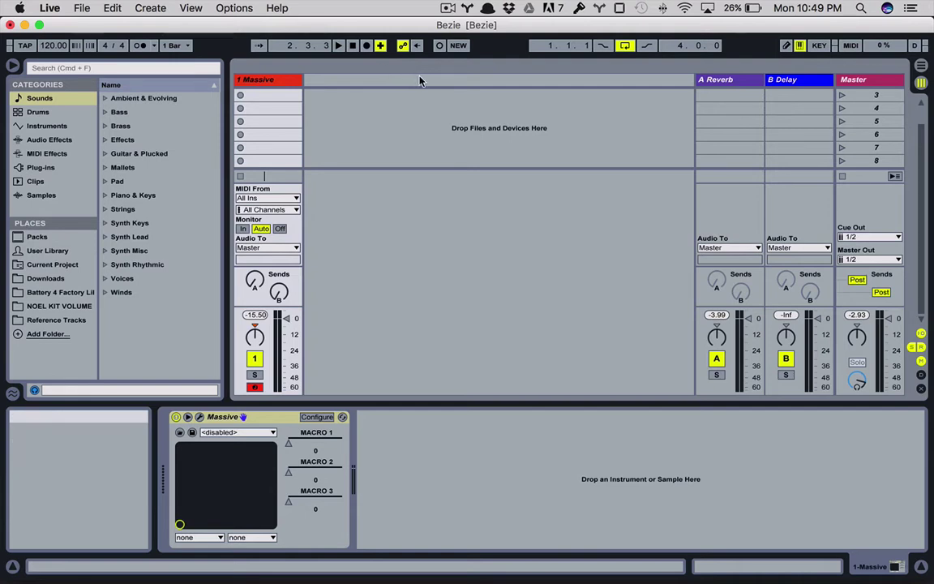
{"action": "left_click", "coordinate": [81, 8]}
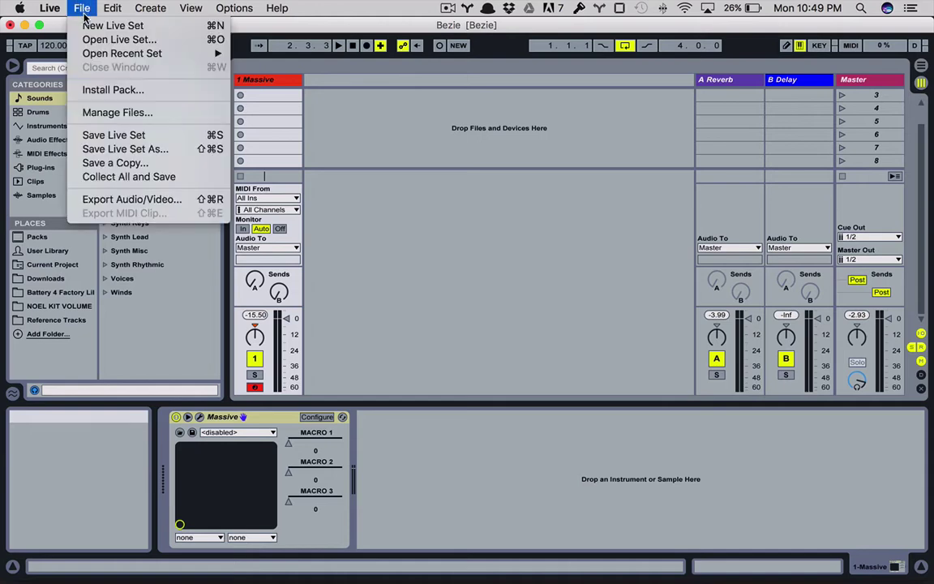
{"action": "mouse_move", "coordinate": [49, 8]}
{"action": "left_click", "coordinate": [50, 49]}
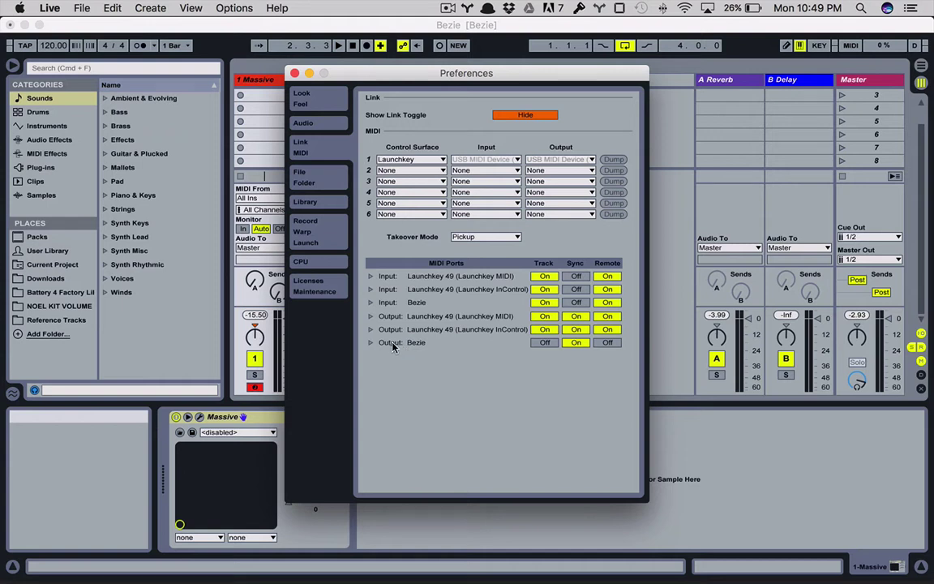
{"action": "left_click", "coordinate": [543, 303]}
{"action": "left_click", "coordinate": [608, 303]}
{"action": "left_click", "coordinate": [371, 343]}
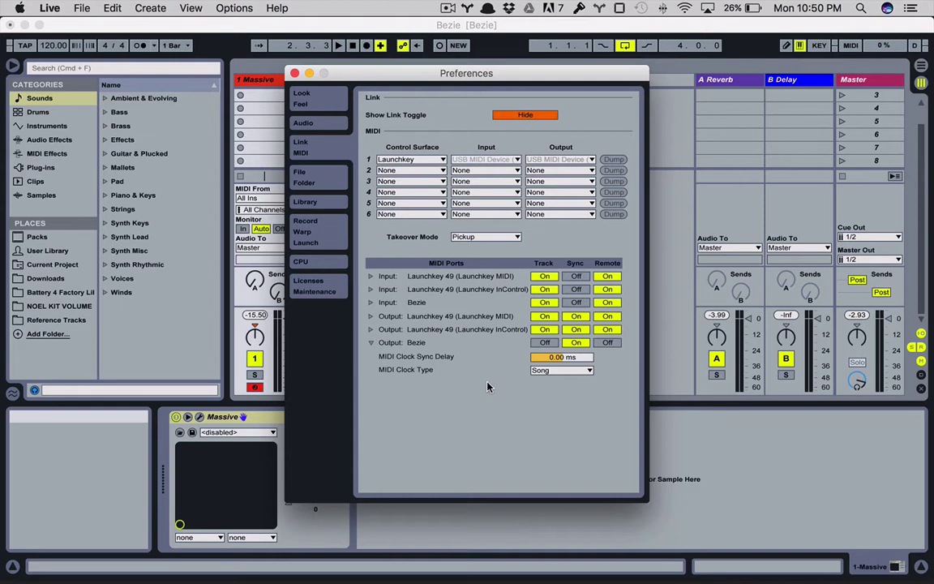
{"action": "left_click", "coordinate": [295, 73]}
Select the 1 Massive track and examine the macro assignments on the synth's oscillator and insert knobs in its plug-in window.
{"action": "left_click", "coordinate": [341, 122]}
{"action": "left_click", "coordinate": [287, 83]}
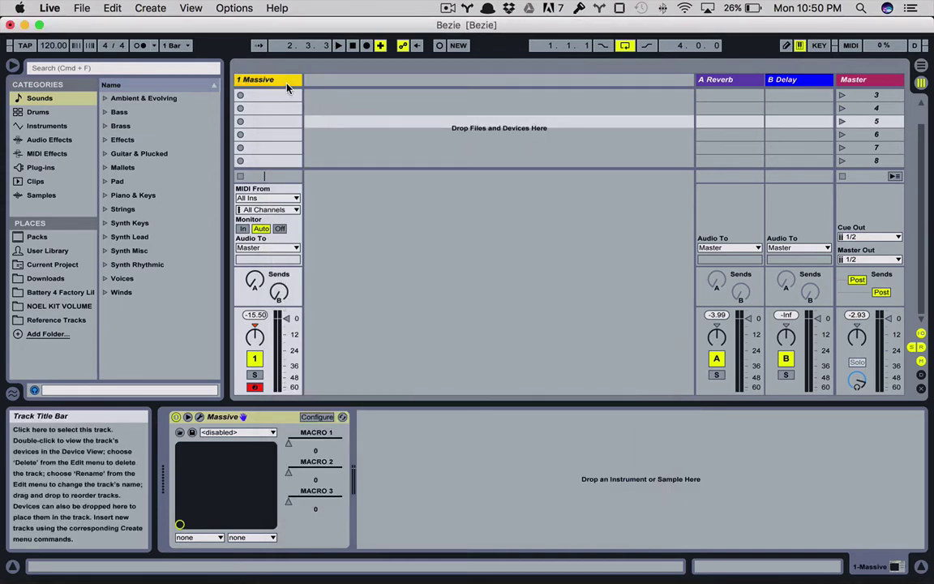
{"action": "left_click", "coordinate": [199, 418]}
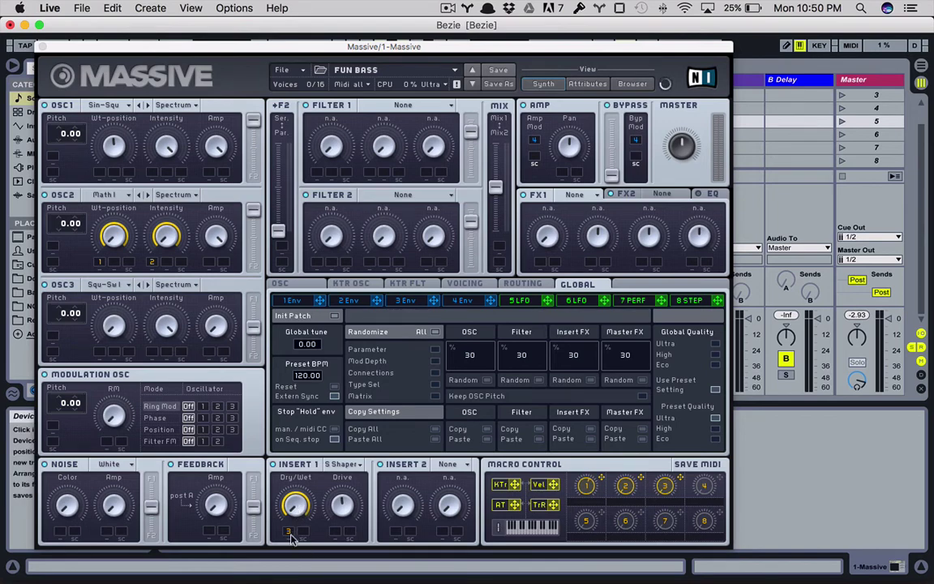
{"action": "left_click", "coordinate": [39, 46]}
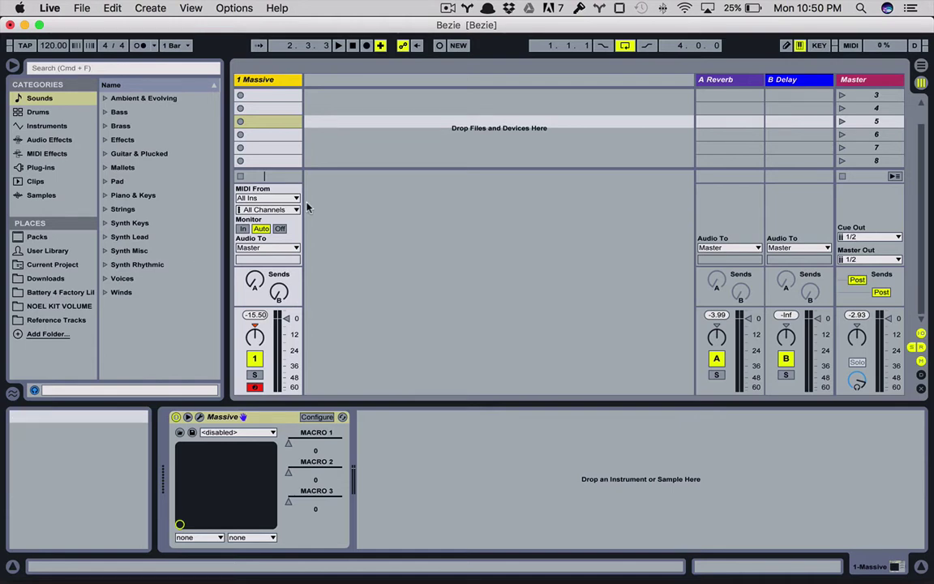
Turn on MIDI mapping in Live and select Massive's Macro 1 as the parameter to assign.
{"action": "left_click", "coordinate": [850, 46]}
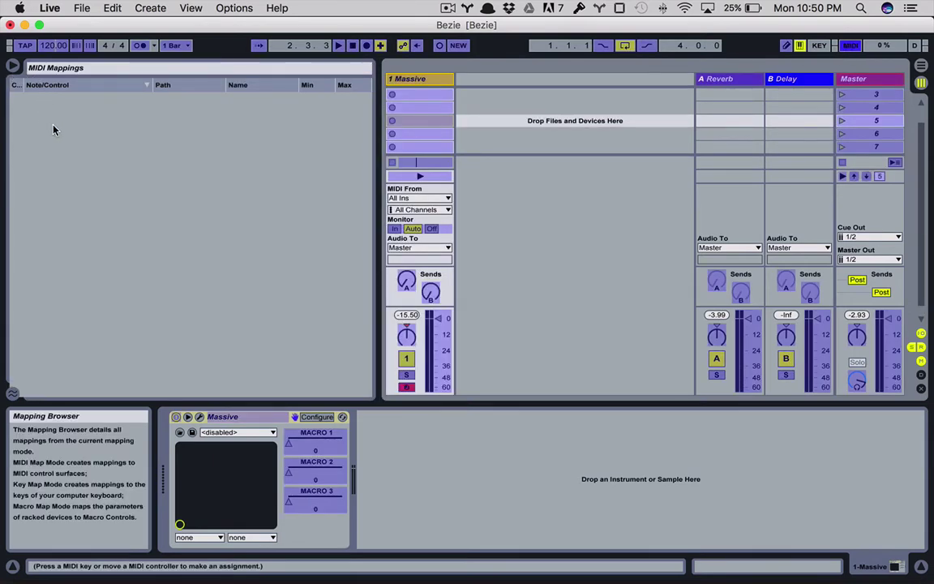
{"action": "key", "text": "super+Tab"}
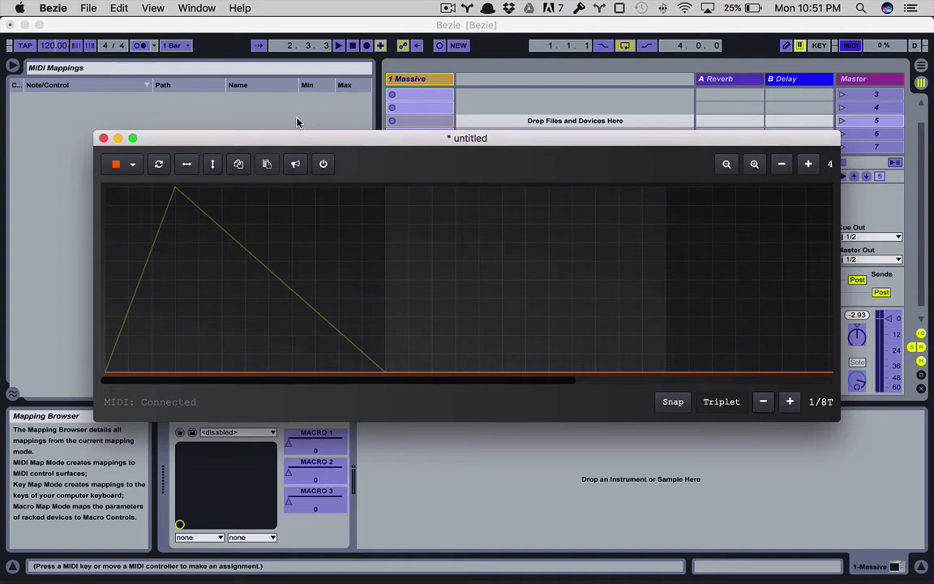
{"action": "left_click", "coordinate": [295, 118]}
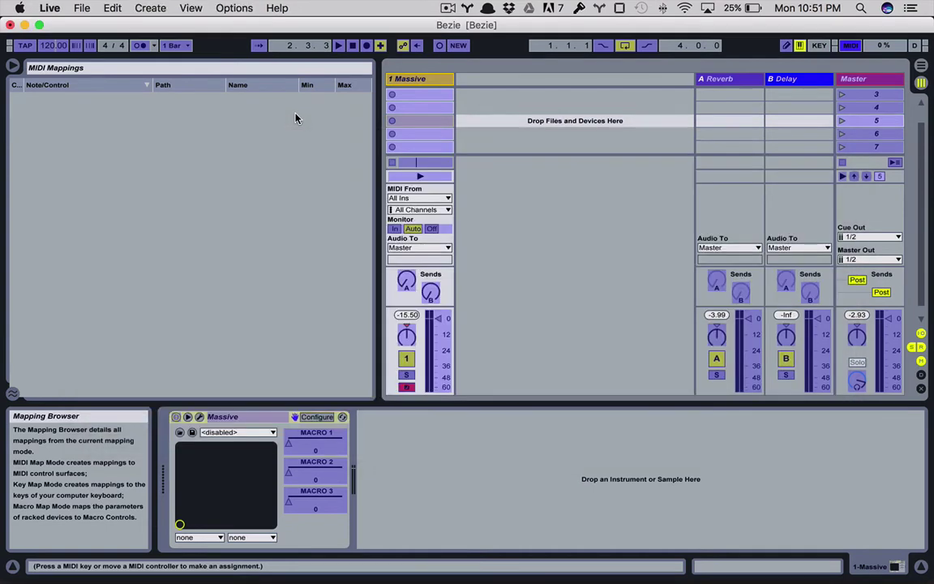
{"action": "left_click", "coordinate": [317, 445]}
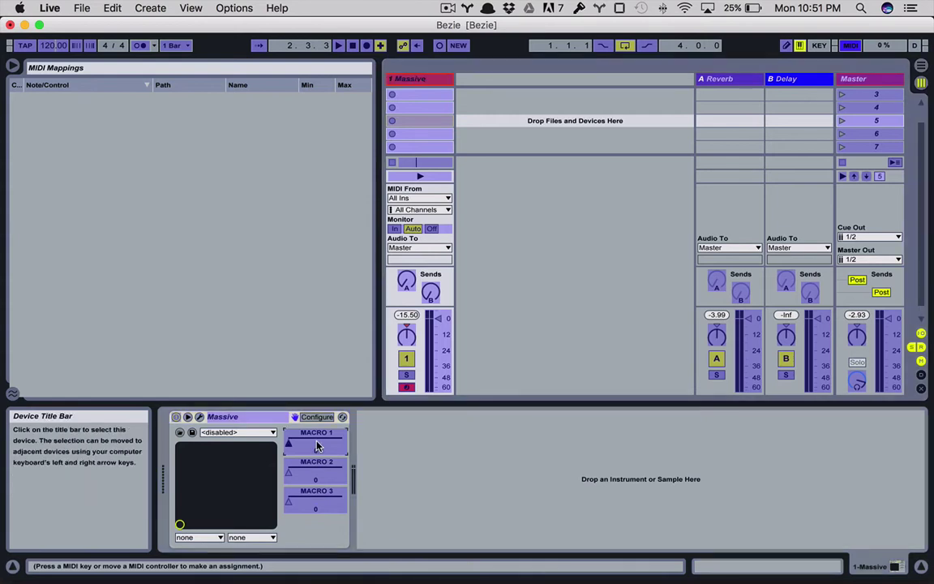
Switch to Bezie, choose the red curve and send its MIDI signal to map it to Macro 1.
{"action": "key", "text": "super+Tab"}
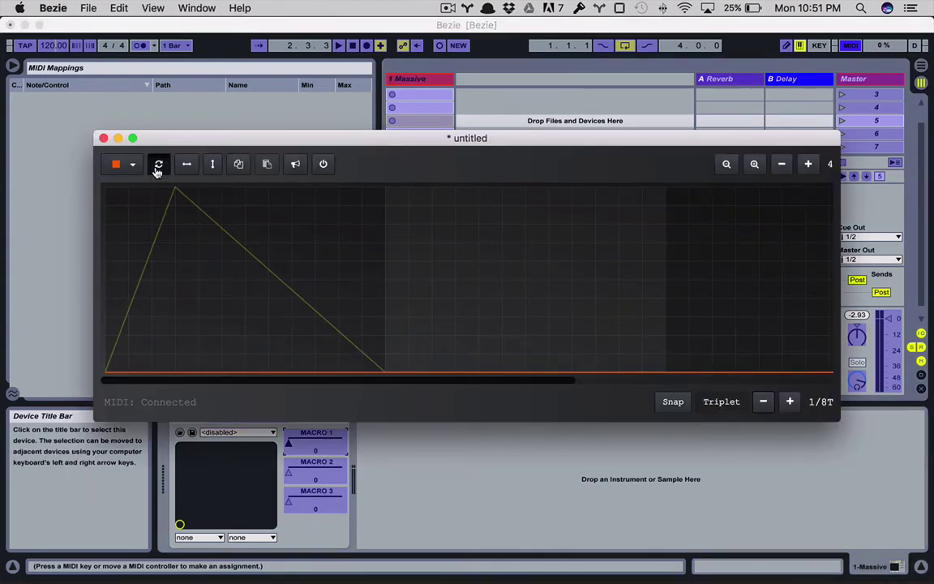
{"action": "left_click", "coordinate": [130, 168]}
{"action": "left_click", "coordinate": [120, 191]}
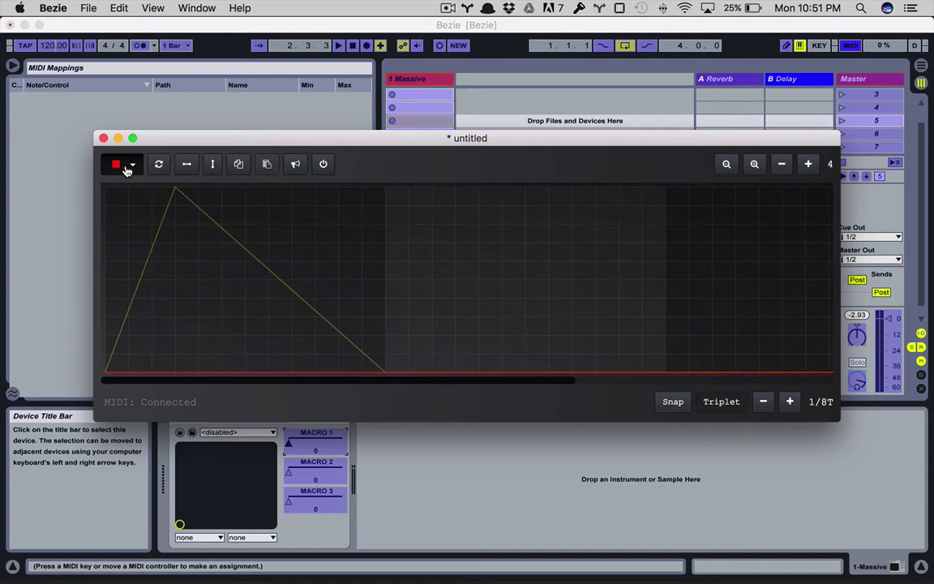
{"action": "left_click", "coordinate": [294, 170]}
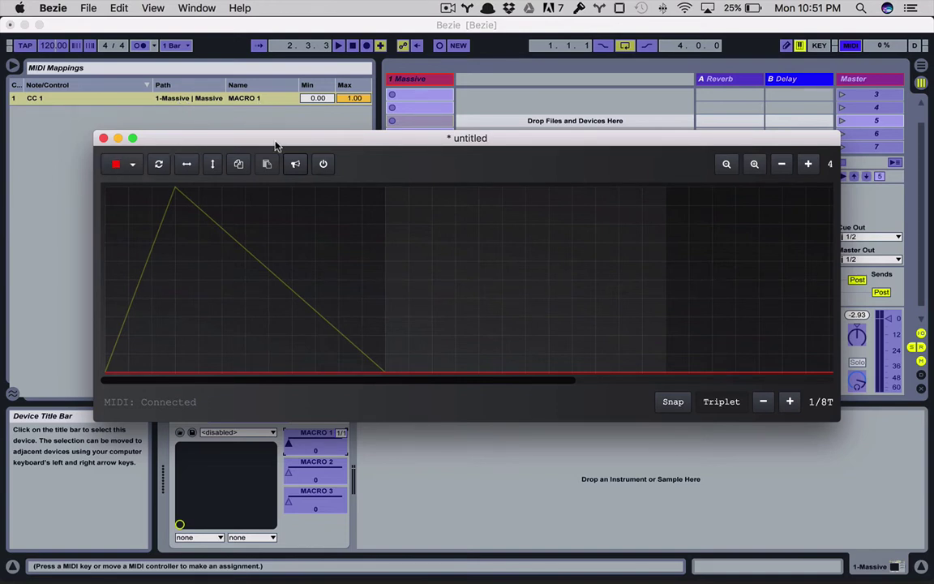
Select Massive's Macro 2 in Live, then choose the orange curve in Bezie and send its MIDI signal to map it.
{"action": "left_click", "coordinate": [259, 117]}
{"action": "key", "text": "super+Tab"}
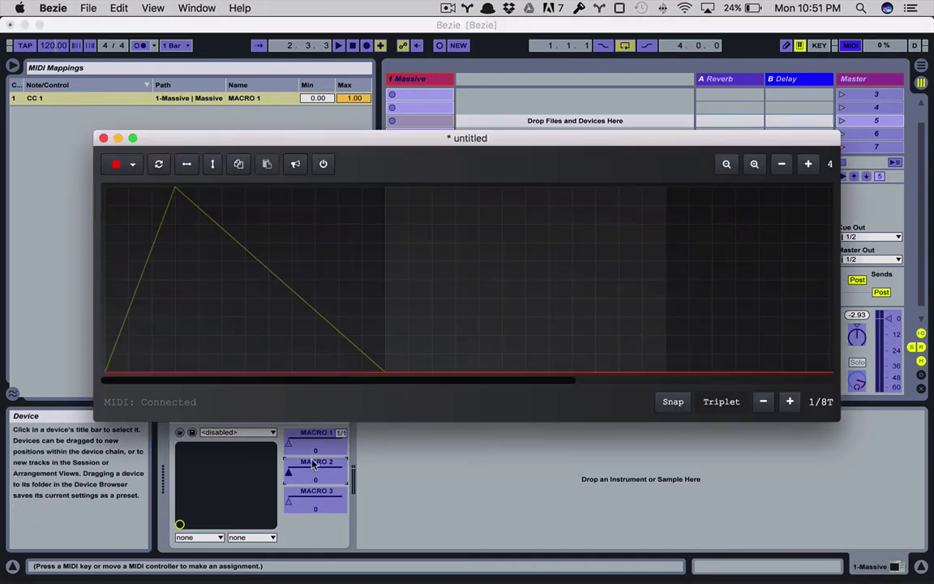
{"action": "left_click", "coordinate": [132, 164]}
{"action": "left_click", "coordinate": [118, 206]}
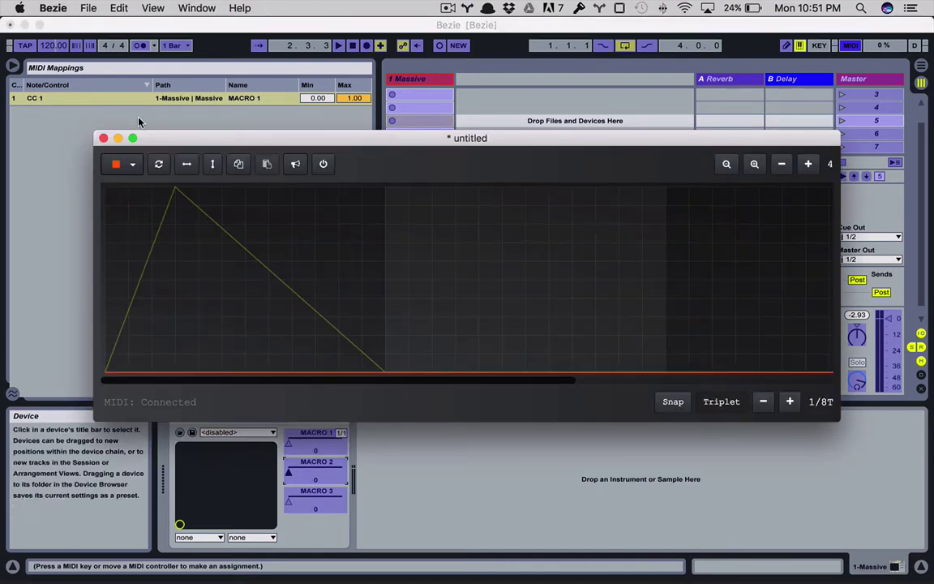
{"action": "left_click", "coordinate": [292, 165]}
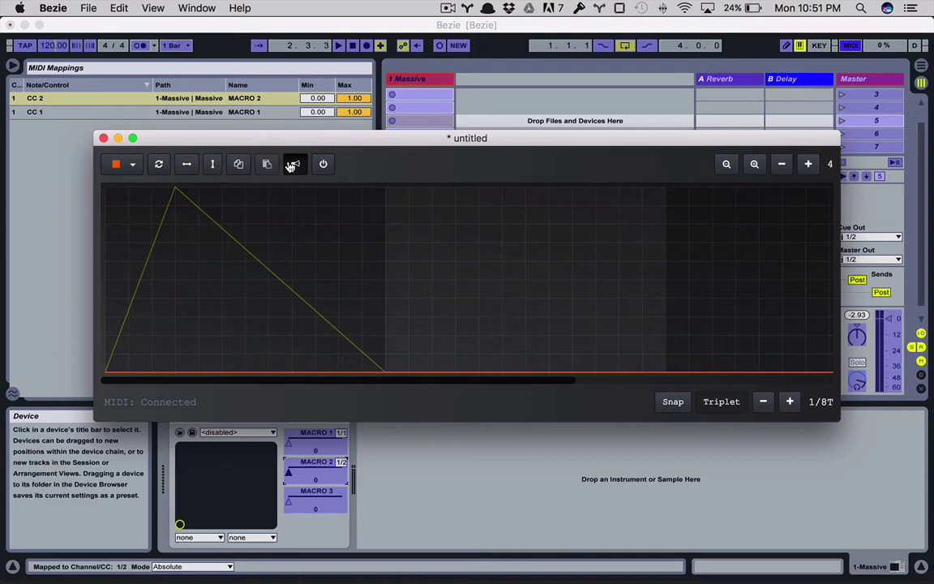
Select Macro 3 in Live, then choose the yellow curve in Bezie and send its MIDI signal to map it.
{"action": "left_click", "coordinate": [293, 483]}
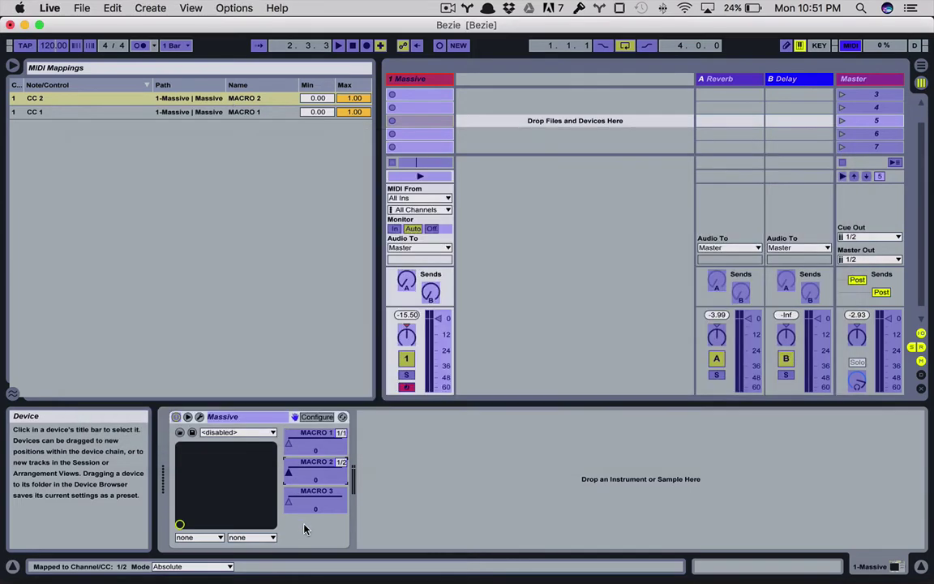
{"action": "left_click", "coordinate": [312, 498]}
{"action": "key", "text": "super+Tab"}
{"action": "left_click", "coordinate": [132, 164]}
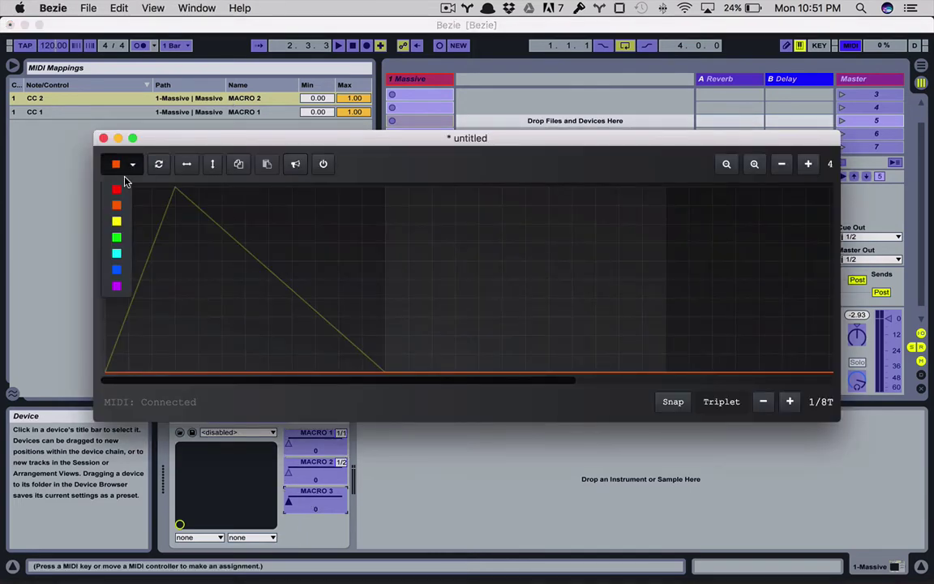
{"action": "left_click", "coordinate": [117, 220]}
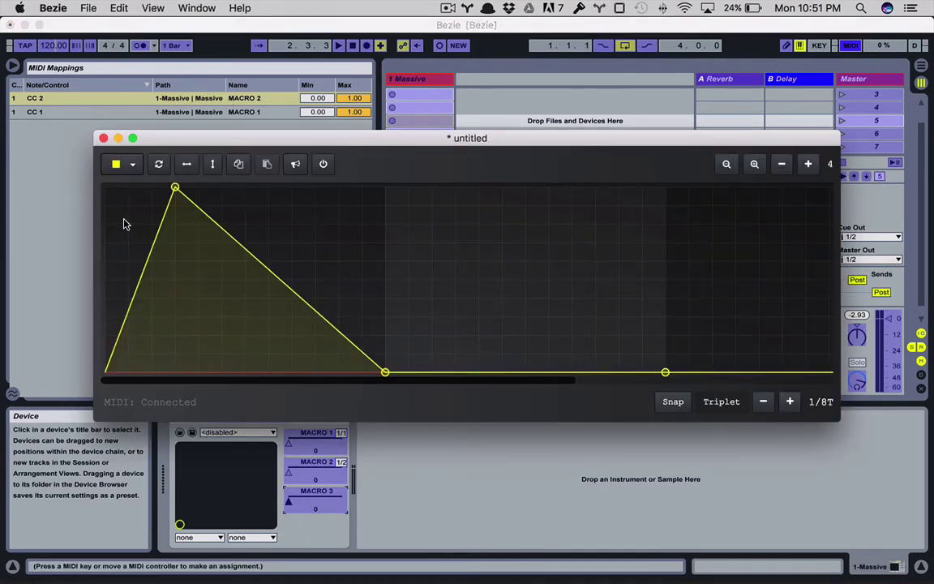
{"action": "left_click", "coordinate": [295, 163]}
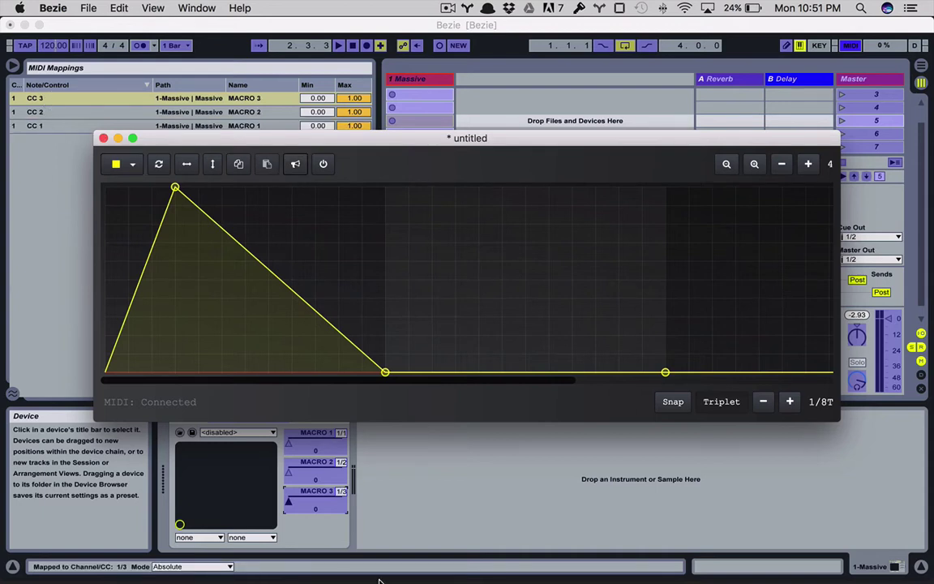
Map Bezie's green curve to the A-Reverb send of the 1 Massive track by sending its MIDI signal.
{"action": "left_click", "coordinate": [314, 526]}
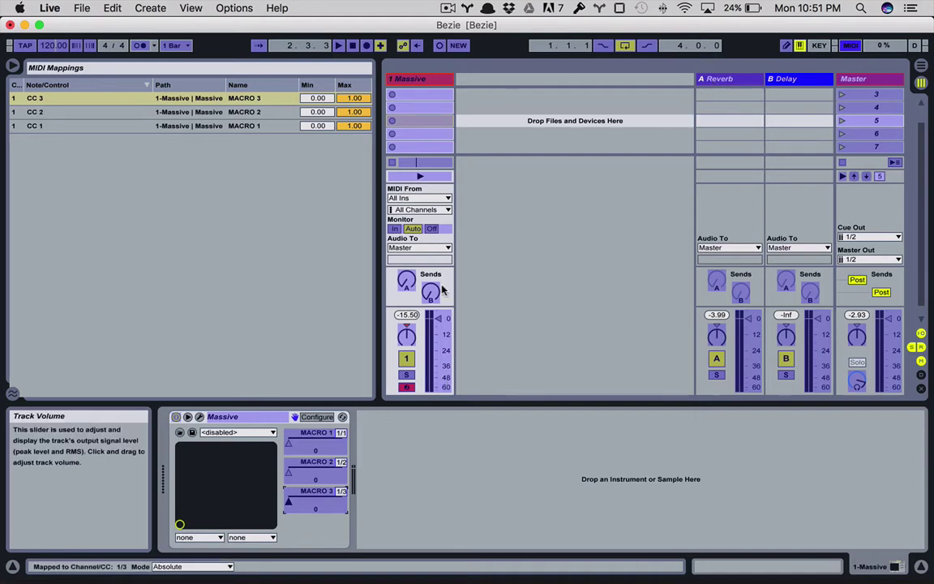
{"action": "key", "text": "super+Tab"}
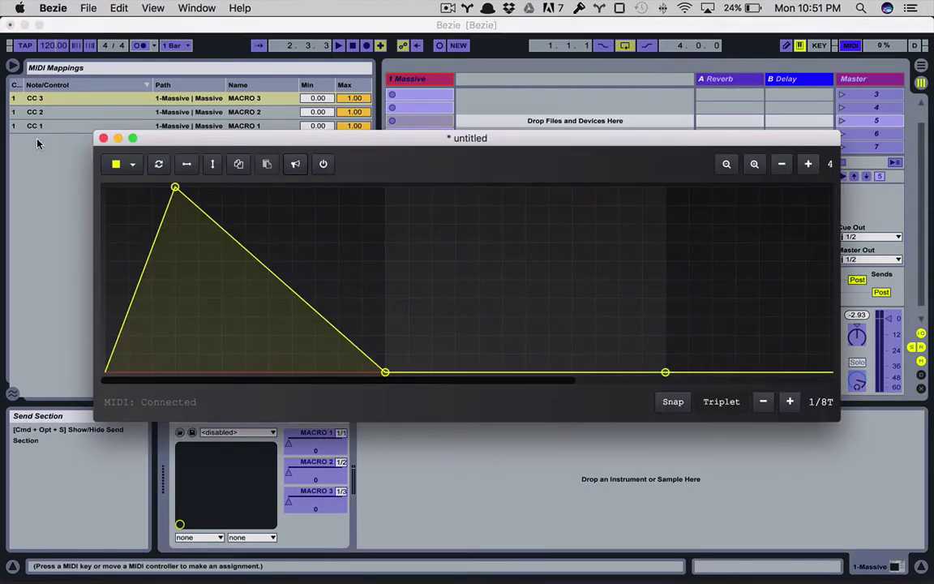
{"action": "left_click", "coordinate": [114, 163]}
{"action": "left_click", "coordinate": [106, 219]}
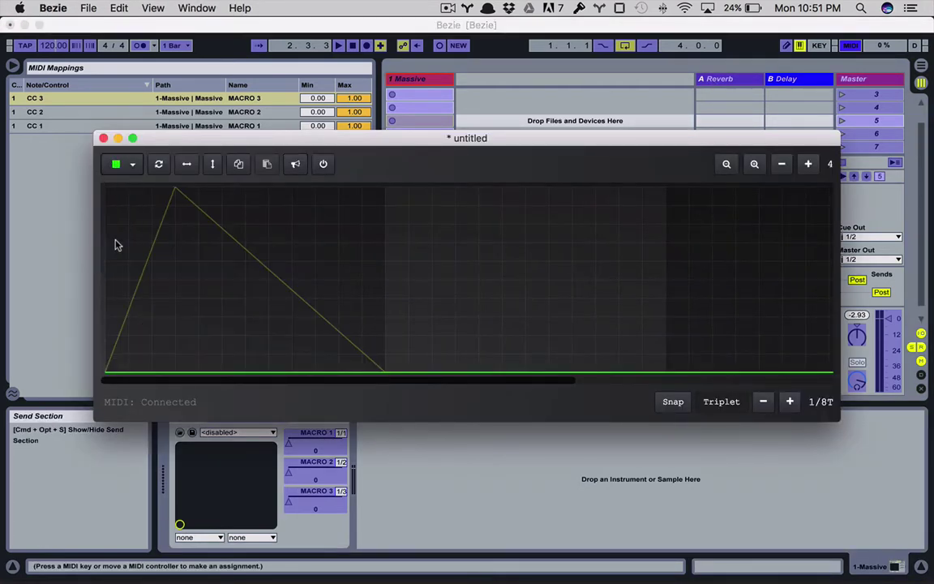
{"action": "left_click", "coordinate": [293, 165]}
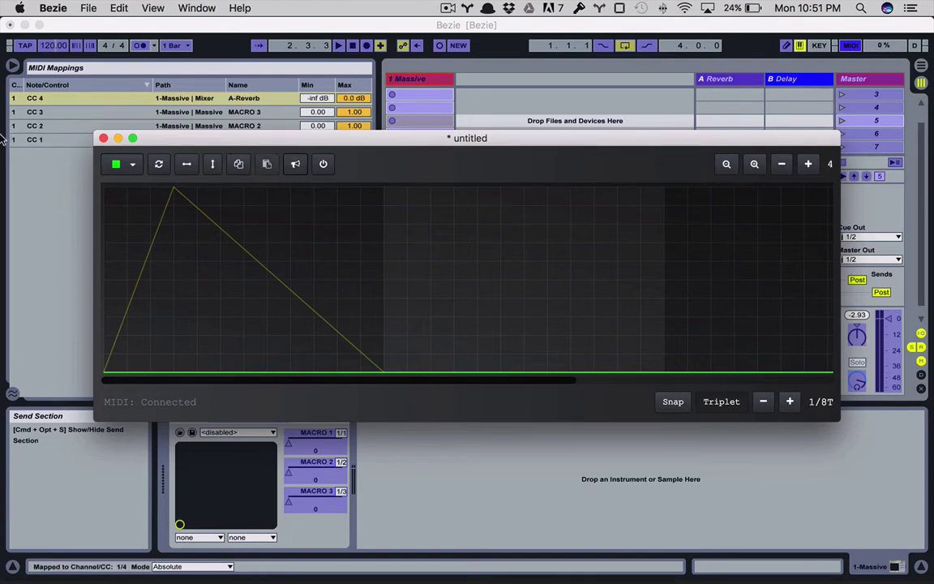
Return to Live and turn off MIDI mapping mode.
{"action": "left_click", "coordinate": [42, 182]}
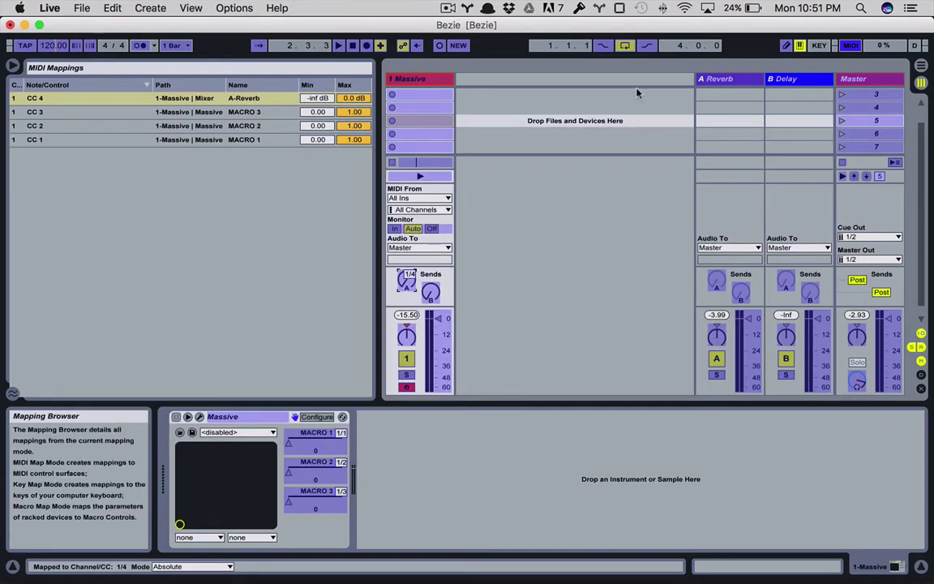
{"action": "left_click", "coordinate": [850, 46]}
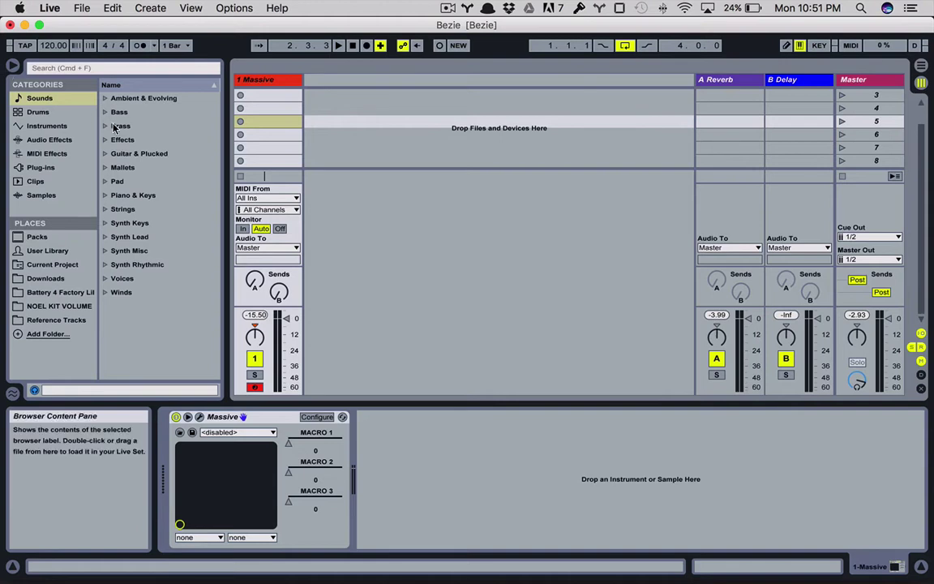
{"action": "scroll", "coordinate": [320, 155], "scroll_direction": "up", "scroll_amount": 2}
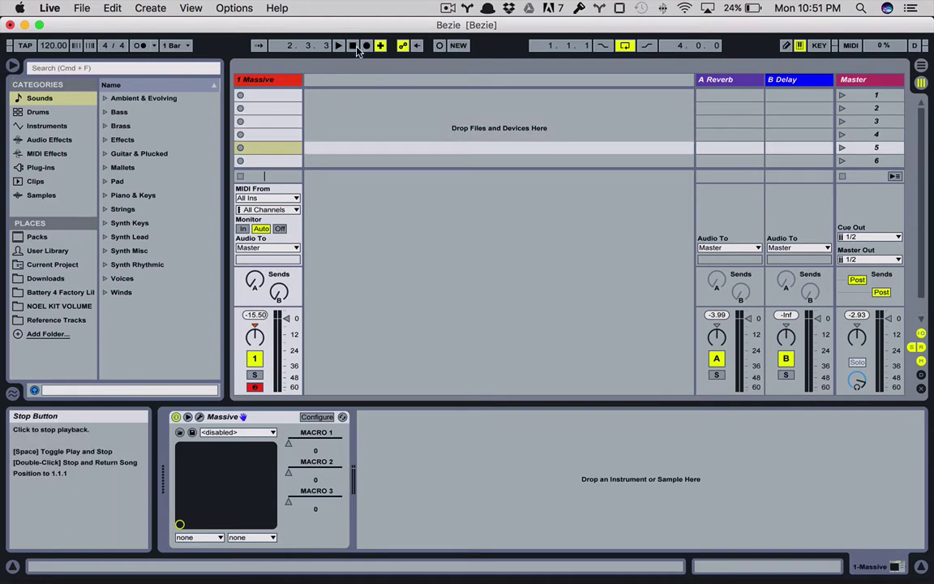
Show Live's Arrangement View, select the four-bar loop region and start playback.
{"action": "key", "text": "super+Tab"}
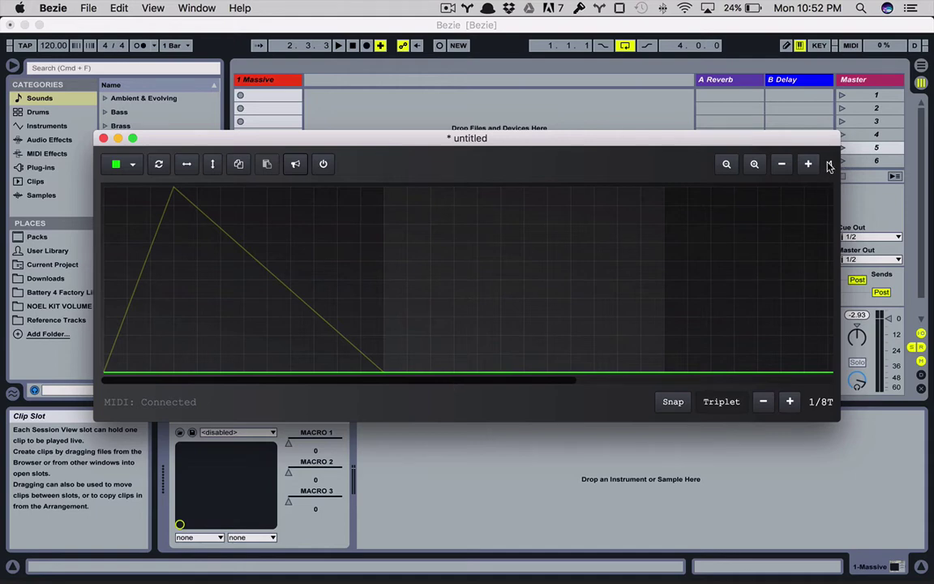
{"action": "key", "text": "super+Tab"}
{"action": "key", "text": "Tab"}
{"action": "left_click", "coordinate": [500, 90]}
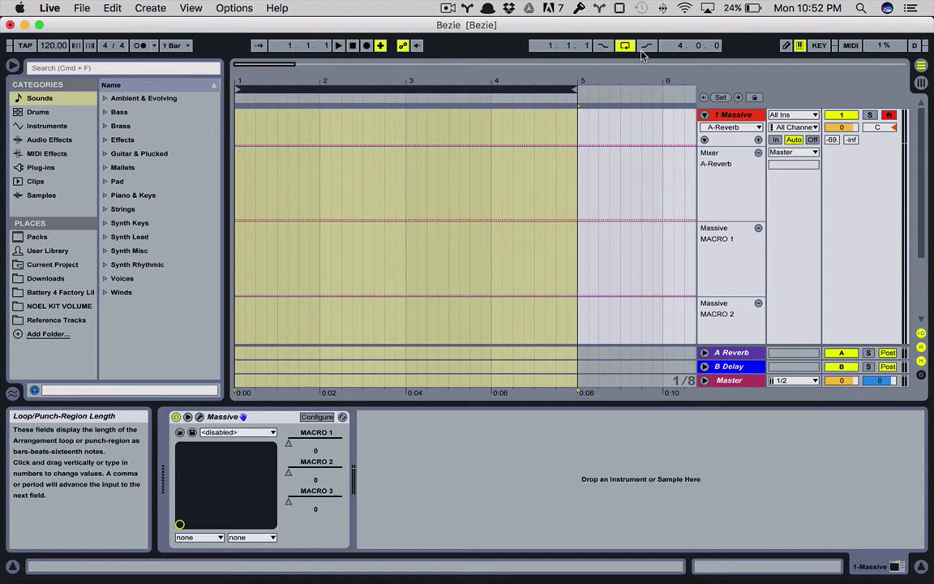
{"action": "left_click", "coordinate": [338, 46]}
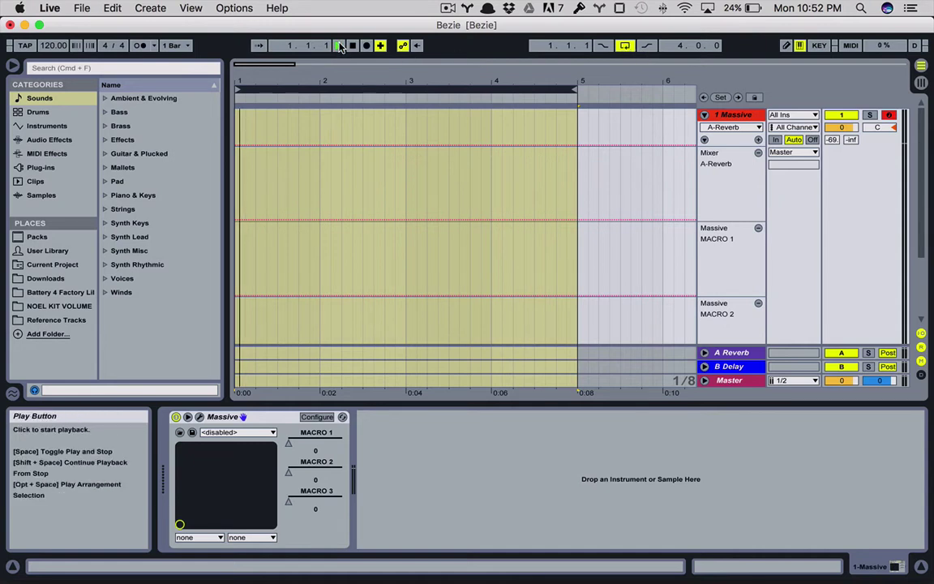
Switch to Bezie, turn on its power and follow its playhead while Live plays the loop.
{"action": "key", "text": "super+Tab"}
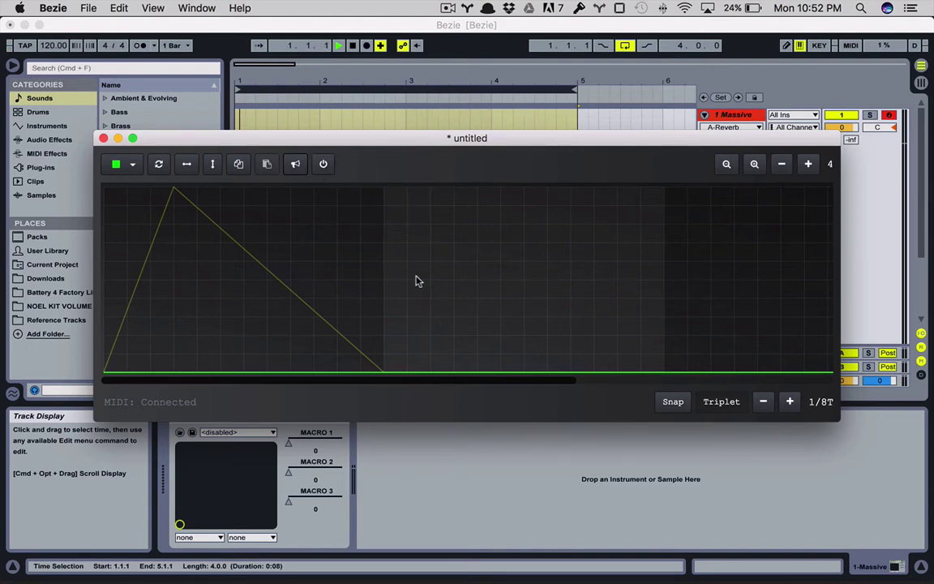
{"action": "left_click", "coordinate": [420, 488]}
{"action": "key", "text": "super+Tab"}
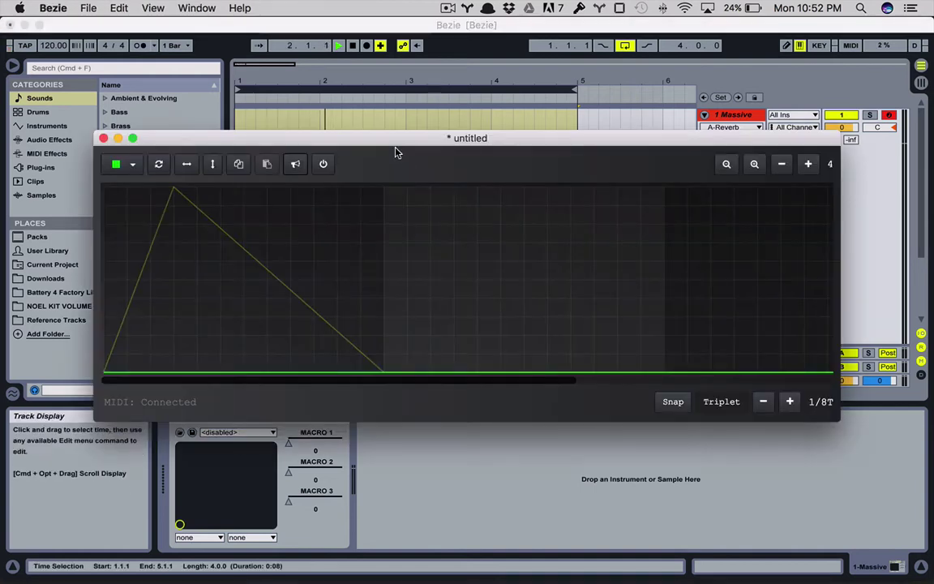
{"action": "left_click", "coordinate": [324, 165]}
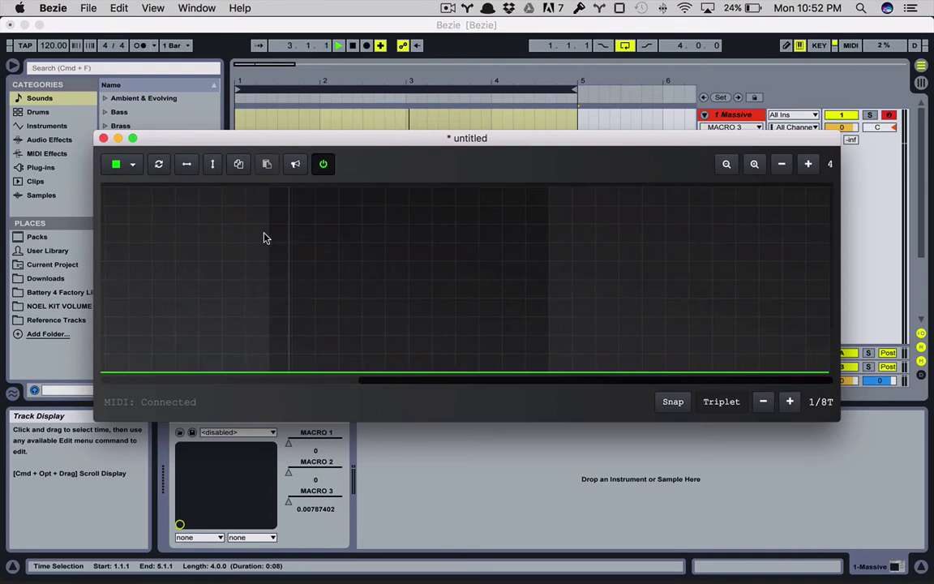
{"action": "scroll", "coordinate": [263, 238], "scroll_direction": "right", "scroll_amount": 5}
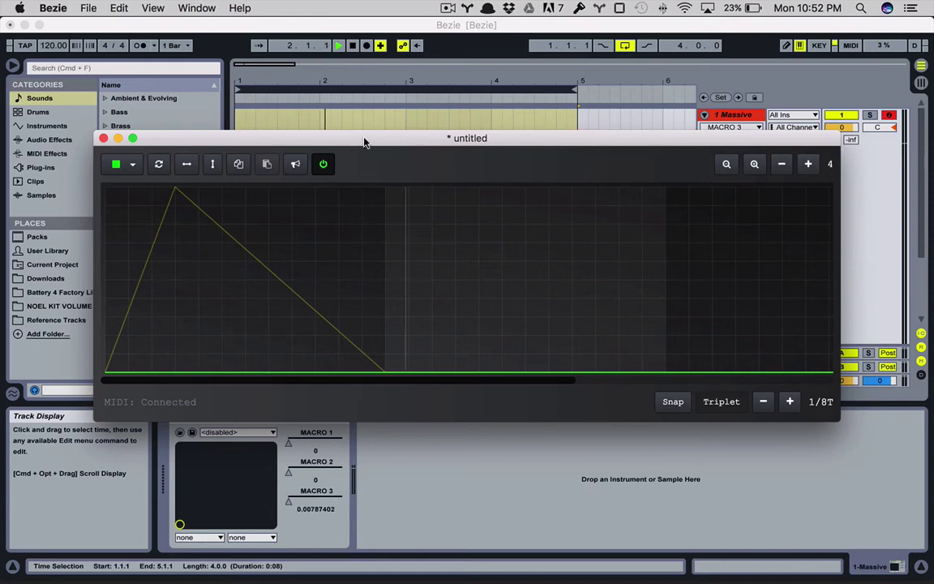
Extend Live's arrangement loop to 5 bars and compare it with the playhead in Bezie.
{"action": "left_click", "coordinate": [496, 81]}
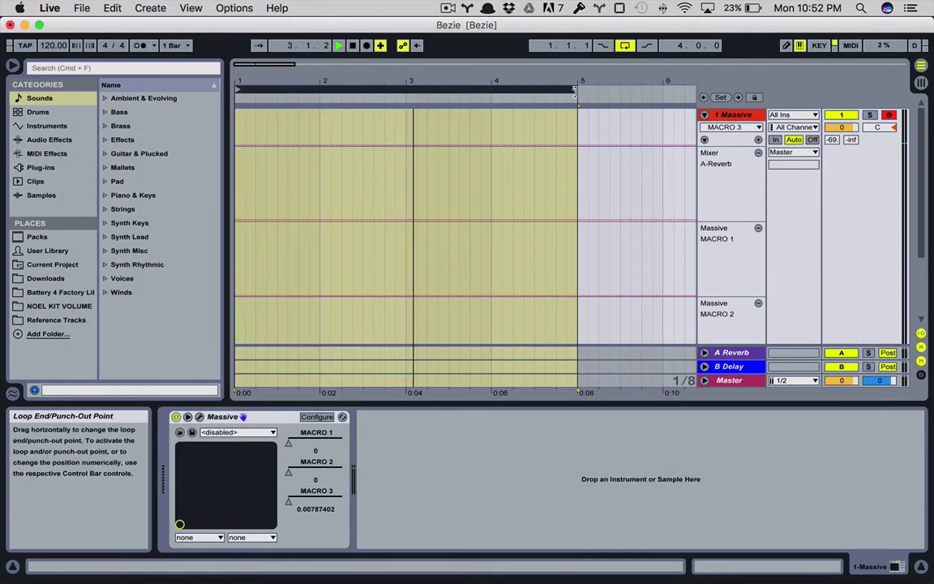
{"action": "left_click_drag", "start_coordinate": [578, 86], "coordinate": [660, 83]}
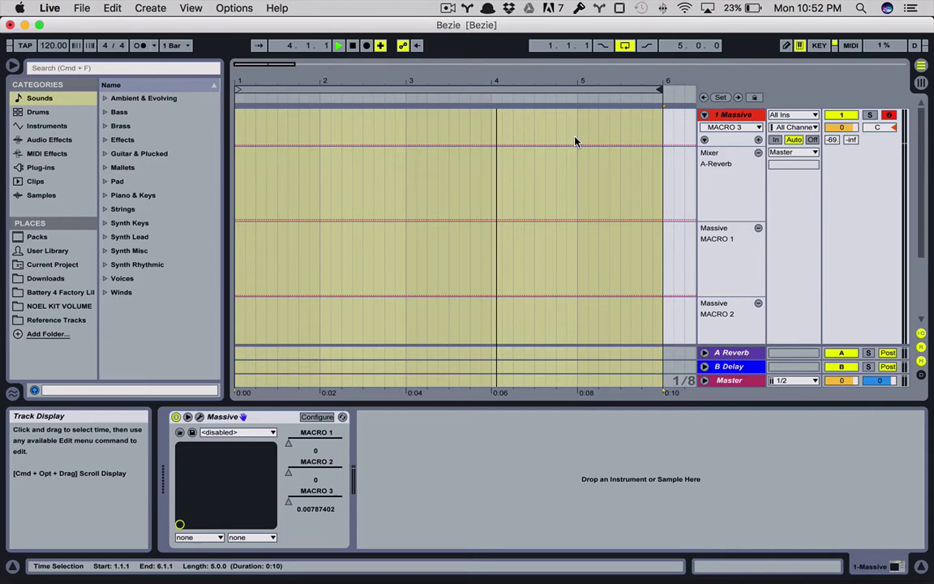
{"action": "key", "text": "super+Tab"}
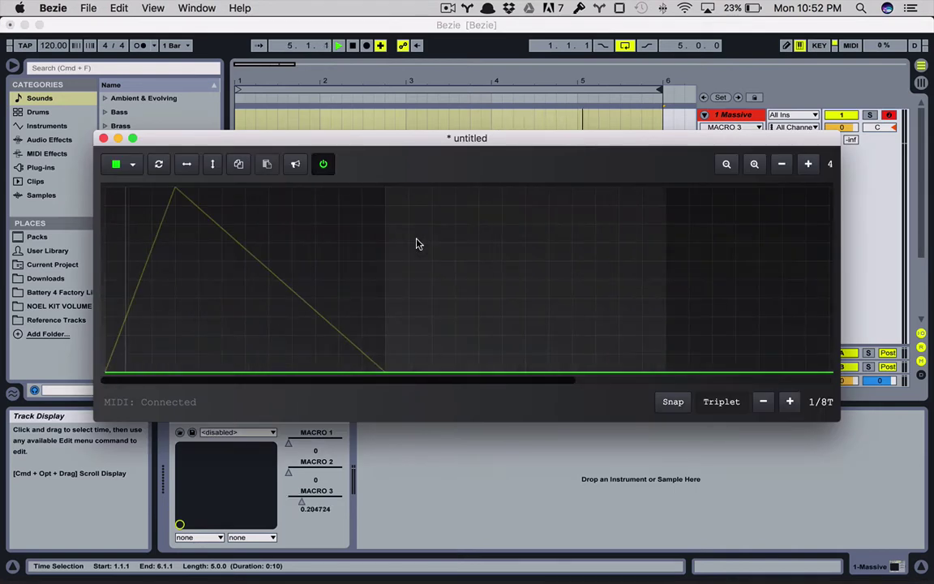
Turn off Bezie's power, then shorten Live's arrangement loop to 4 bars and stop playback.
{"action": "left_click", "coordinate": [323, 164]}
{"action": "left_click", "coordinate": [548, 72]}
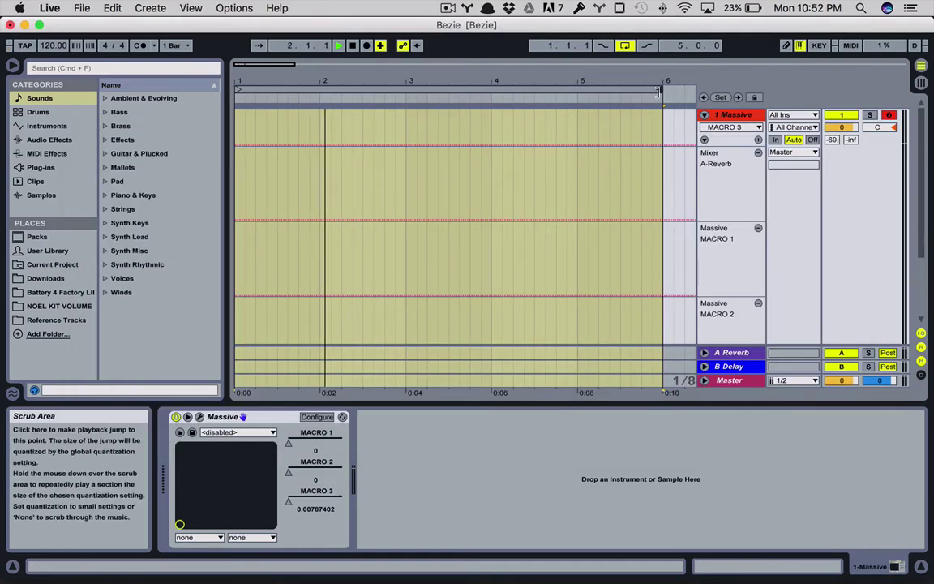
{"action": "left_click_drag", "start_coordinate": [660, 89], "coordinate": [573, 91]}
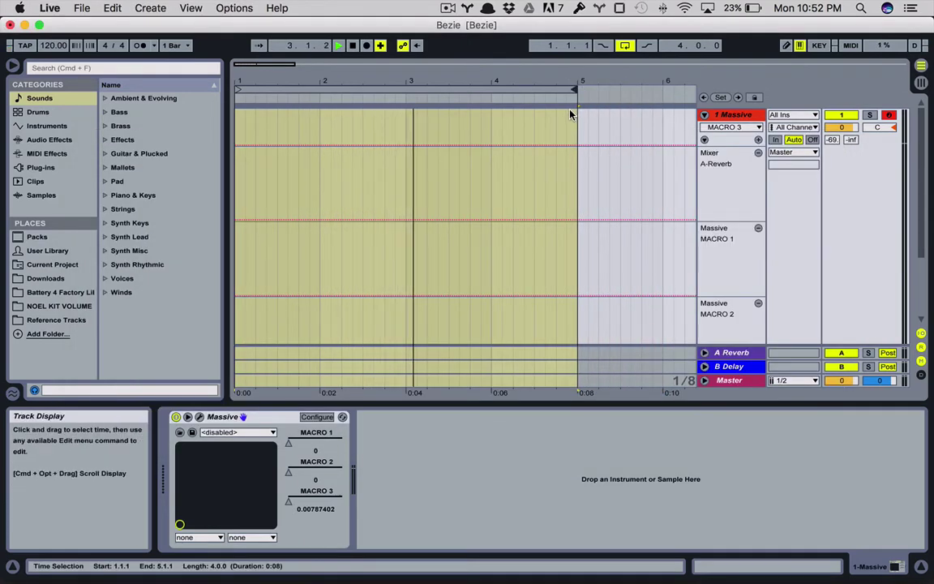
{"action": "left_click", "coordinate": [354, 47]}
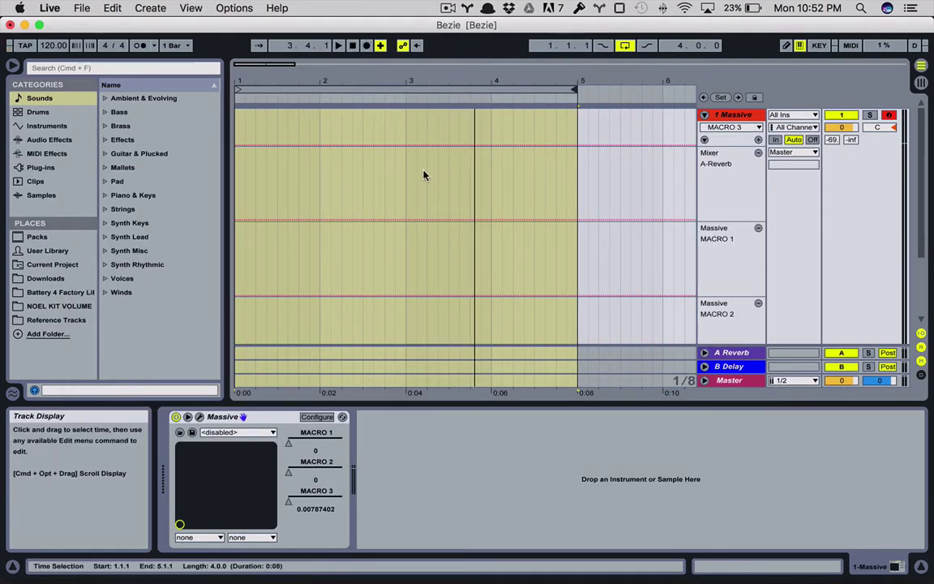
Draw a curved rise to about -7.6 dB on the A-Reverb automation lane from 2.1.1 to 2.2.1, plus a raised block up to 2.3.1.
{"action": "key", "text": "super+a"}
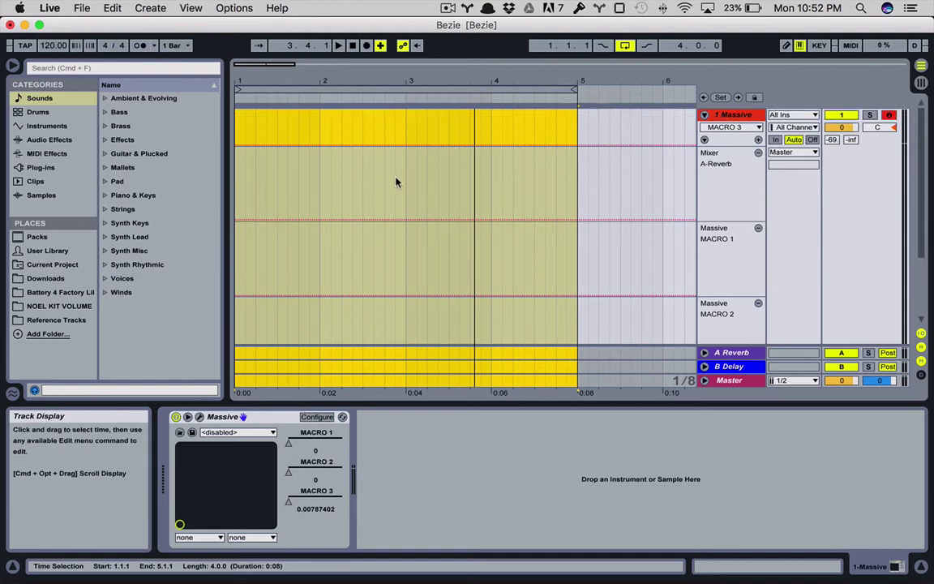
{"action": "left_click", "coordinate": [513, 179]}
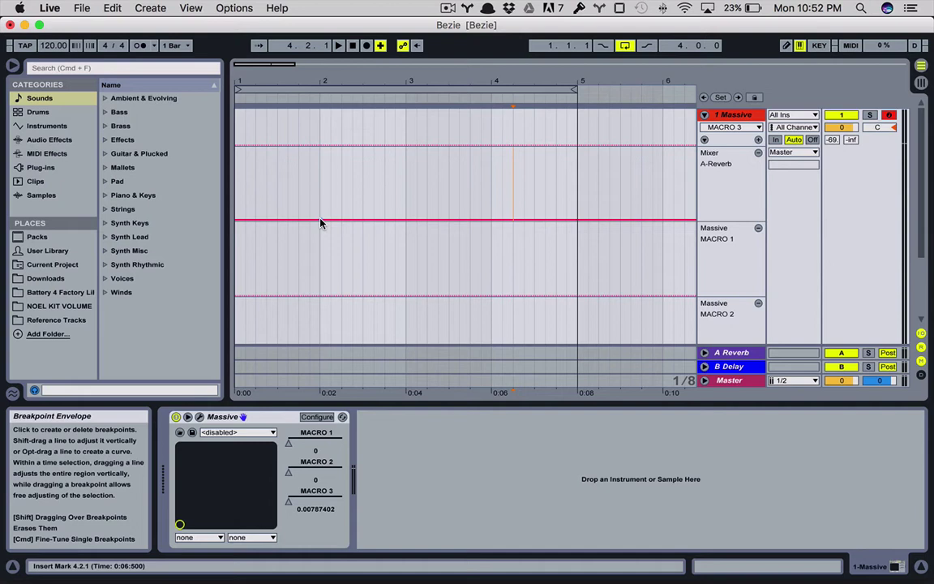
{"action": "left_click_drag", "start_coordinate": [319, 204], "coordinate": [325, 165]}
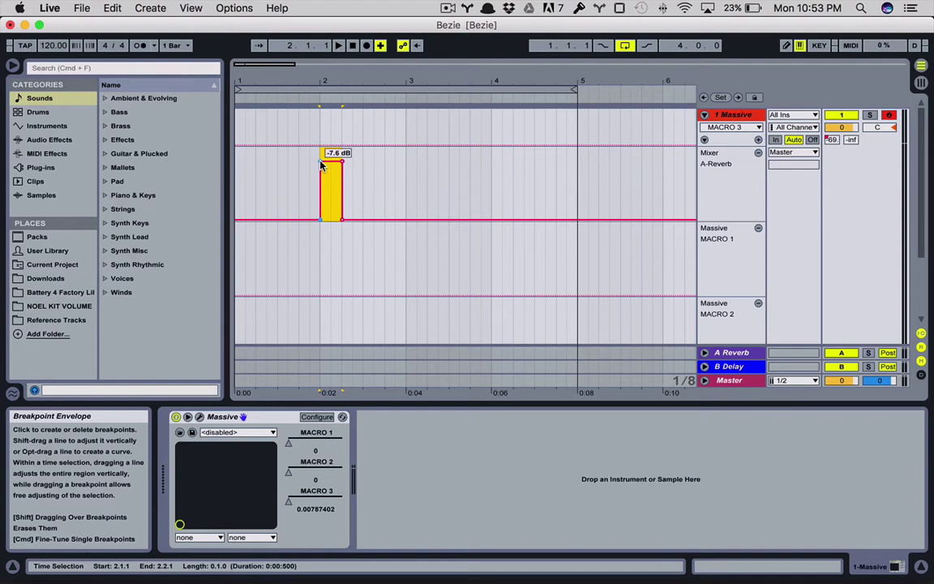
{"action": "left_click", "coordinate": [320, 162]}
{"action": "left_click_drag", "start_coordinate": [330, 185], "coordinate": [330, 200]}
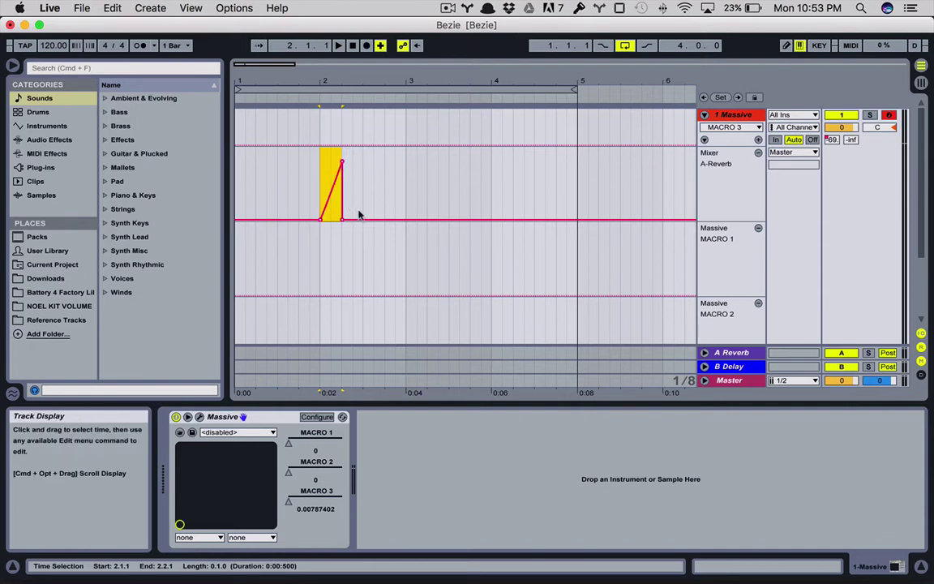
{"action": "left_click_drag", "start_coordinate": [333, 198], "coordinate": [333, 188]}
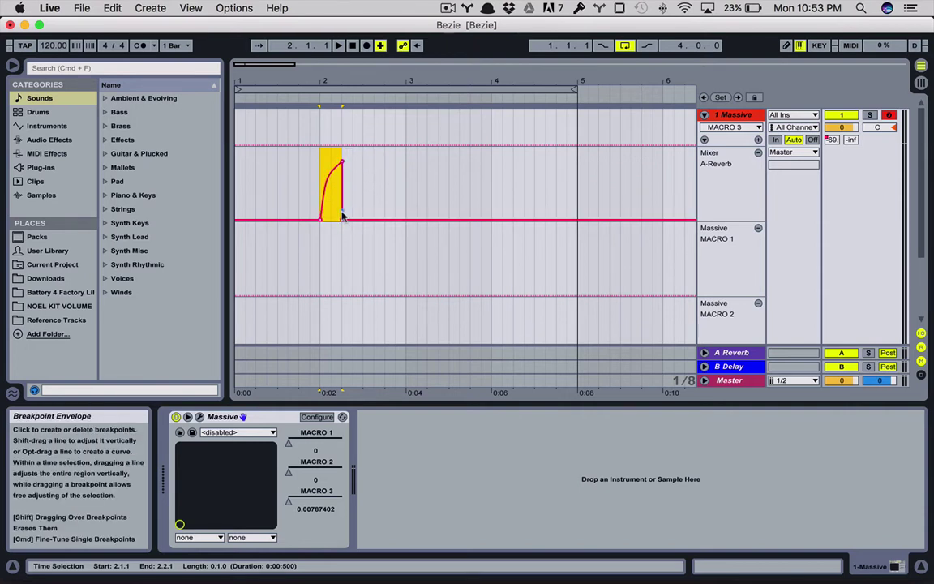
{"action": "key", "text": "Right"}
{"action": "left_click_drag", "start_coordinate": [354, 218], "coordinate": [354, 150]}
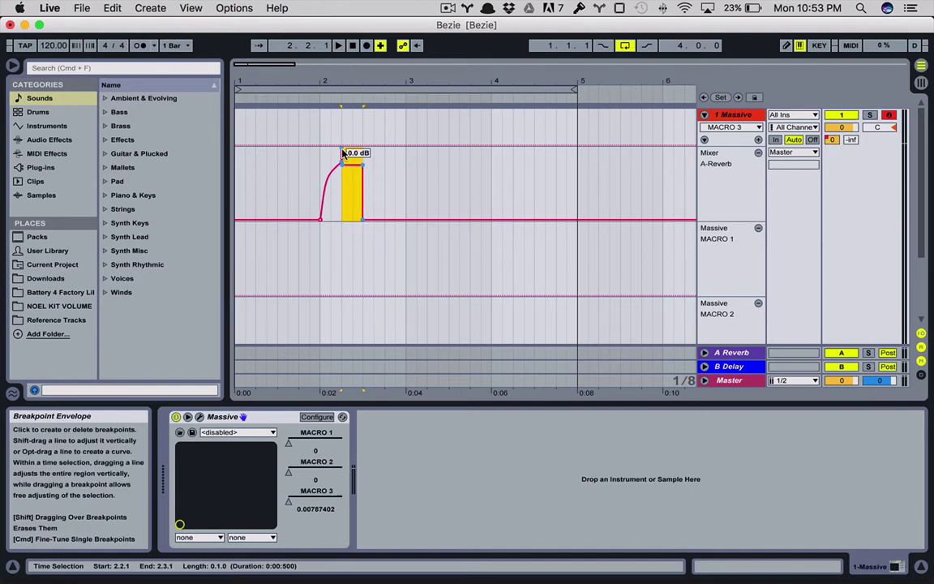
Delete the A-Reverb automation between 1.4.3 and 2.3.3 and switch back to Bezie.
{"action": "left_click_drag", "start_coordinate": [345, 159], "coordinate": [308, 177]}
{"action": "key", "text": "Delete"}
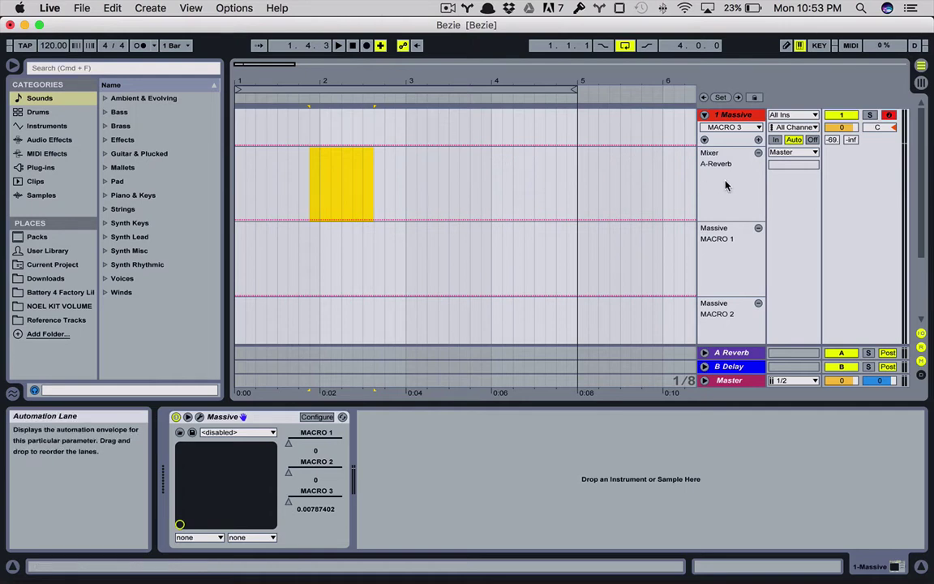
{"action": "key", "text": "super+Tab"}
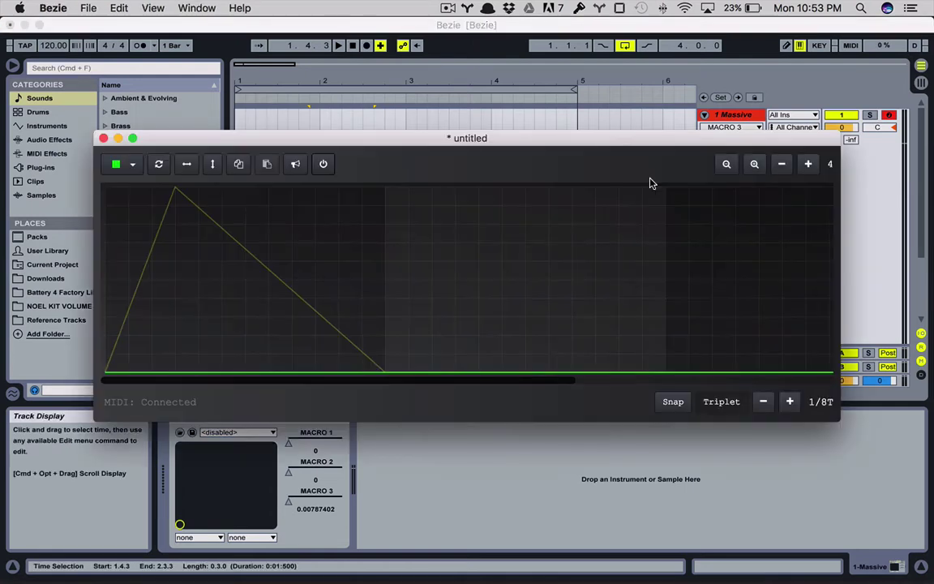
Select the yellow curve in Bezie and reset it to clear its points.
{"action": "left_click", "coordinate": [113, 165]}
{"action": "left_click", "coordinate": [125, 191]}
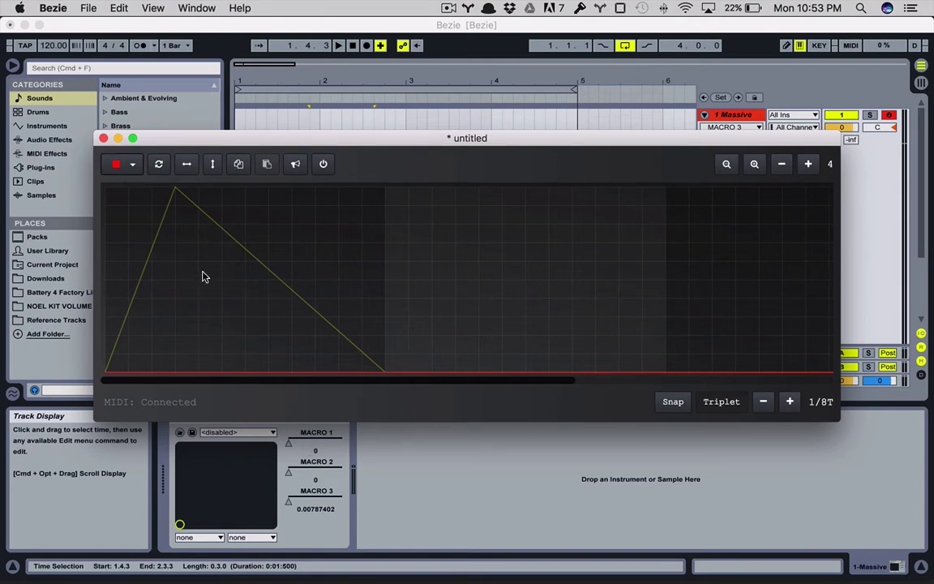
{"action": "left_click", "coordinate": [116, 164]}
{"action": "left_click", "coordinate": [115, 215]}
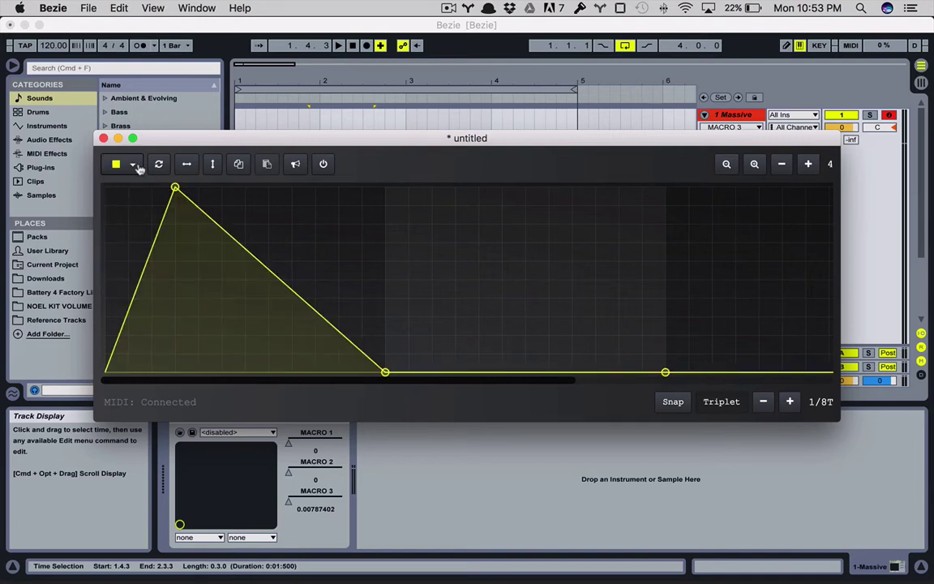
{"action": "left_click", "coordinate": [158, 165]}
Switch to the red curve, turn off the triplet grid, and place a point at [1, 0].
{"action": "left_click", "coordinate": [116, 164]}
{"action": "left_click", "coordinate": [118, 192]}
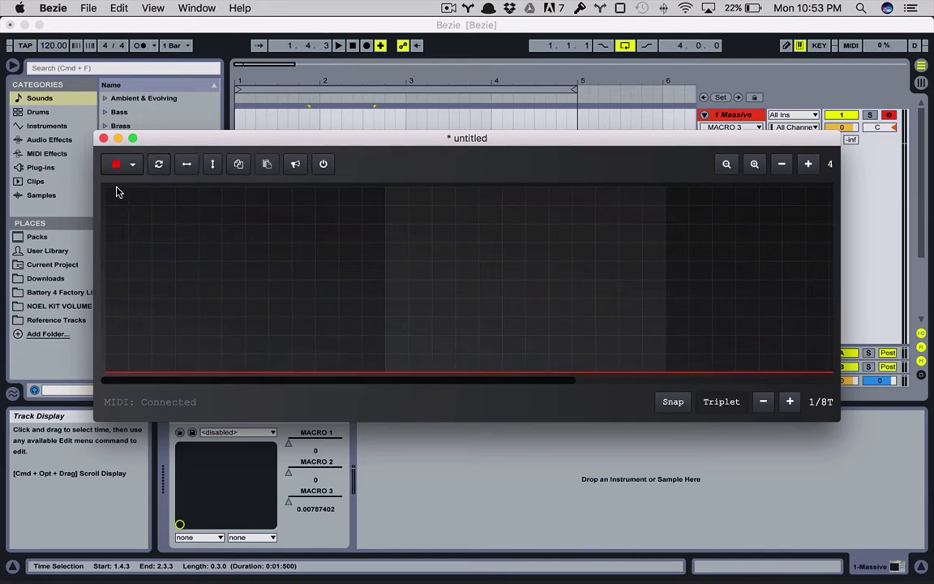
{"action": "left_click_drag", "start_coordinate": [385, 374], "coordinate": [397, 374]}
{"action": "left_click", "coordinate": [713, 403]}
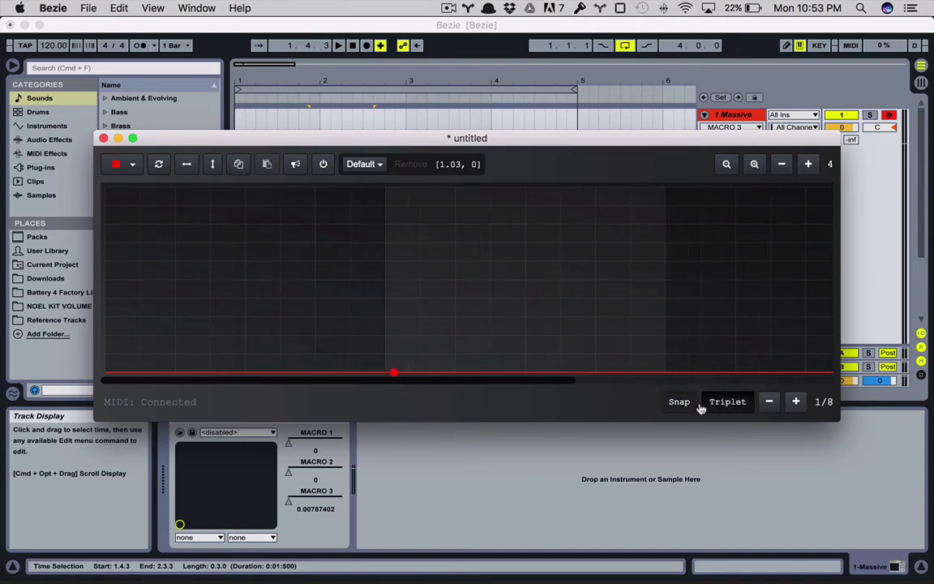
{"action": "left_click_drag", "start_coordinate": [394, 372], "coordinate": [390, 373]}
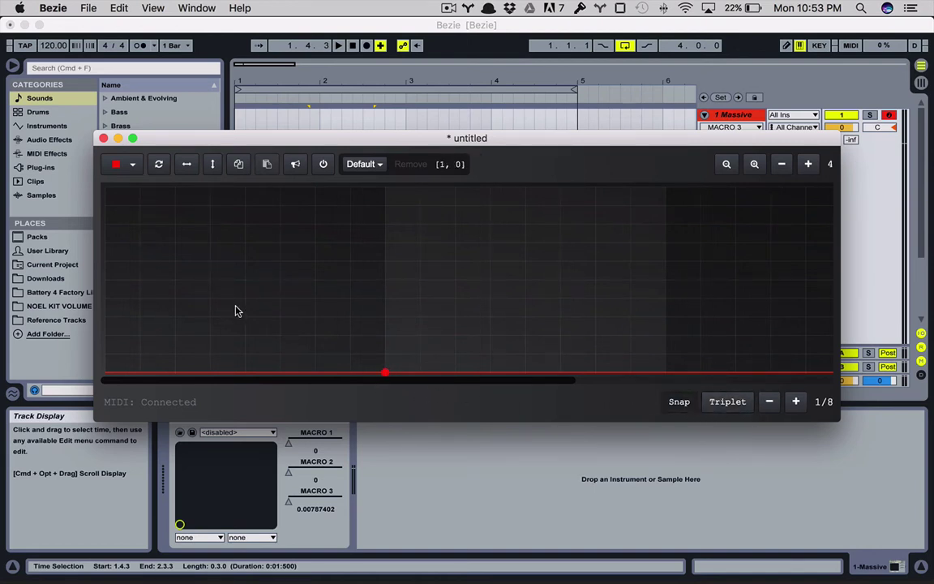
Add a red peak point at [0.5, 127] and set its curve type to Bezier 1.
{"action": "left_click_drag", "start_coordinate": [235, 311], "coordinate": [246, 188]}
{"action": "left_click", "coordinate": [366, 165]}
{"action": "left_click", "coordinate": [362, 204]}
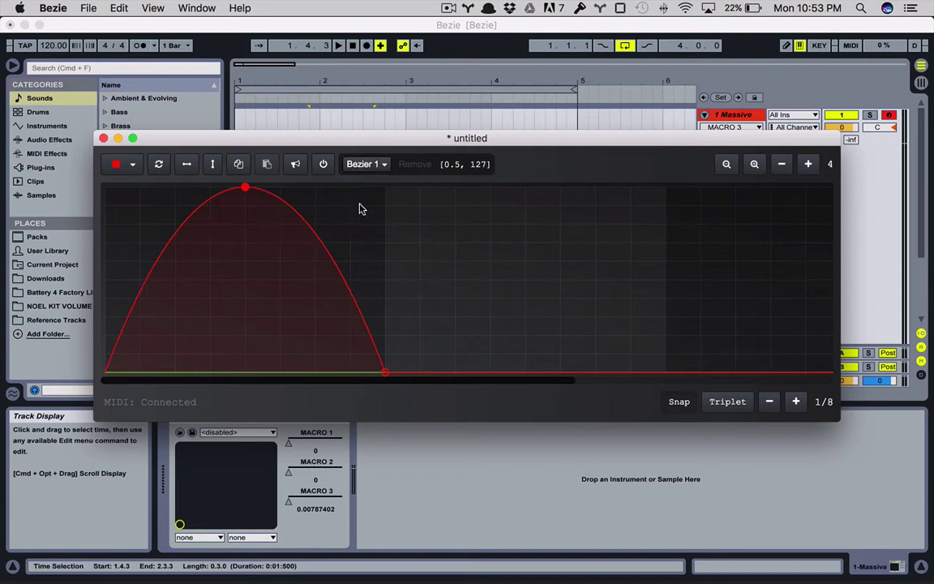
{"action": "mouse_move", "coordinate": [245, 187]}
{"action": "left_mouse_down"}
{"action": "mouse_move", "coordinate": [245, 243]}
{"action": "mouse_move", "coordinate": [244, 189]}
{"action": "mouse_move", "coordinate": [109, 184]}
{"action": "mouse_move", "coordinate": [349, 188]}
{"action": "mouse_move", "coordinate": [244, 189]}
{"action": "left_mouse_up"}
Start Live's playback from the beginning, then return to Bezie and turn on its power.
{"action": "left_click", "coordinate": [354, 47]}
{"action": "left_click", "coordinate": [338, 46]}
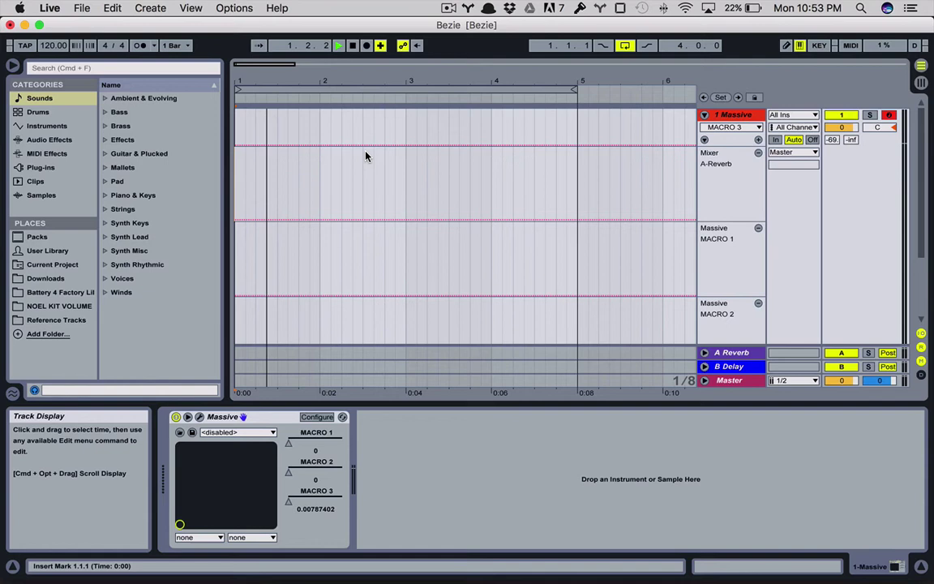
{"action": "key", "text": "super+Tab"}
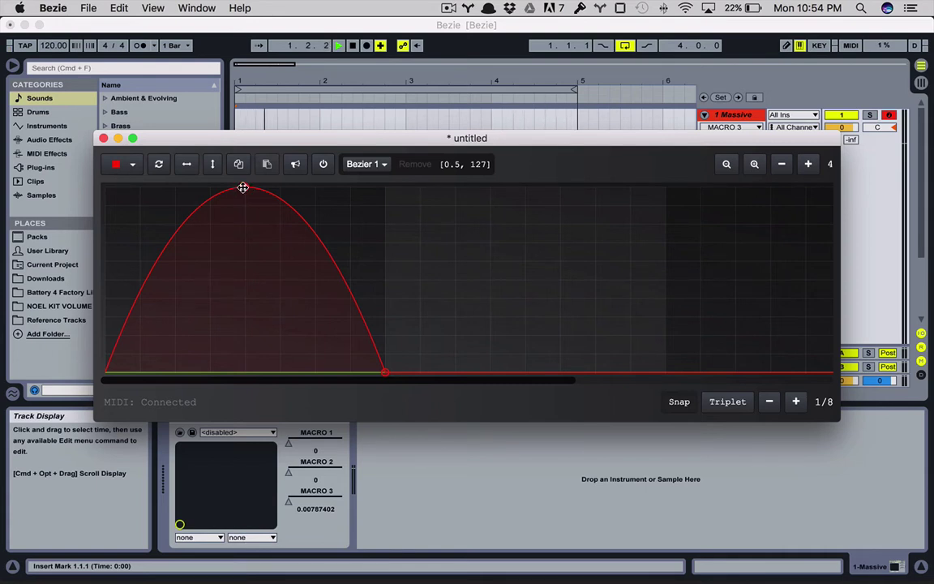
{"action": "mouse_move", "coordinate": [242, 187]}
{"action": "left_mouse_down"}
{"action": "mouse_move", "coordinate": [245, 225]}
{"action": "mouse_move", "coordinate": [244, 185]}
{"action": "left_mouse_up"}
{"action": "left_click", "coordinate": [322, 165]}
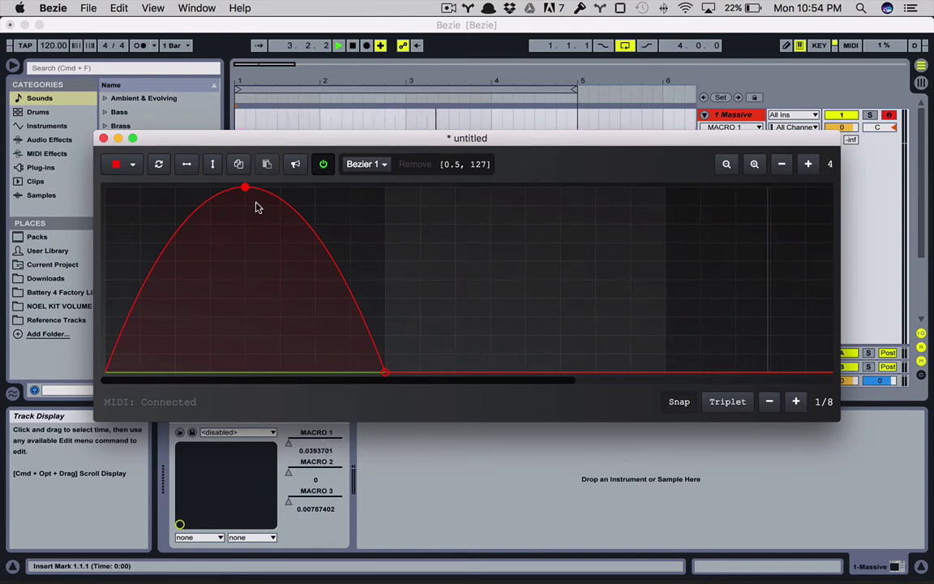
Draw a triangle on the orange curve with a peak at [1, 127] and an end point at [2, 0].
{"action": "left_click", "coordinate": [132, 164]}
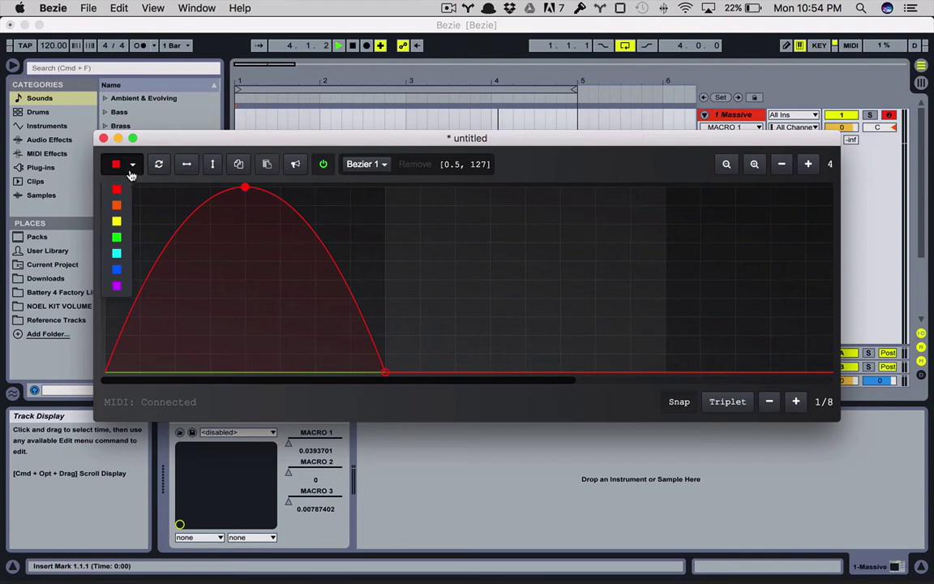
{"action": "left_click", "coordinate": [115, 212]}
{"action": "left_click", "coordinate": [280, 299]}
{"action": "left_click_drag", "start_coordinate": [333, 291], "coordinate": [387, 187]}
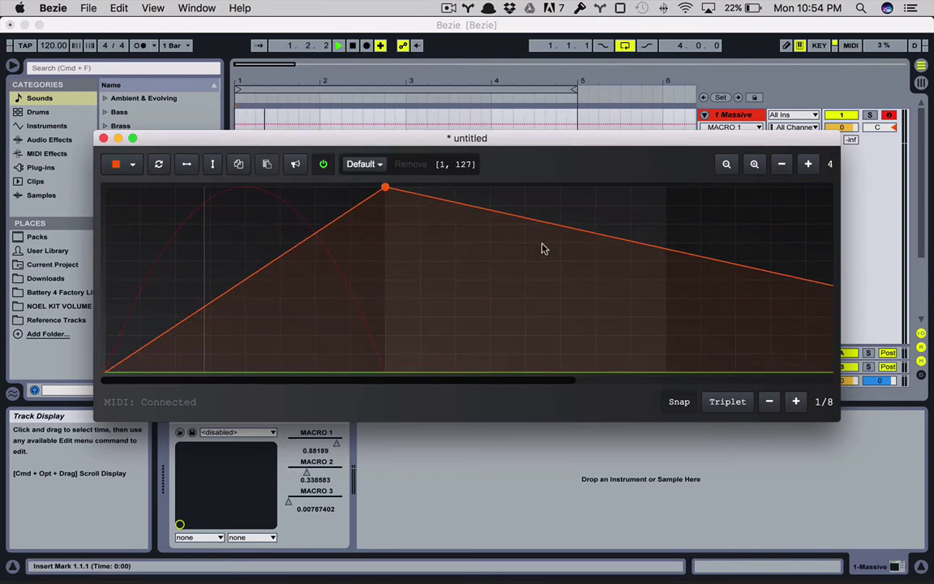
{"action": "left_click", "coordinate": [665, 371]}
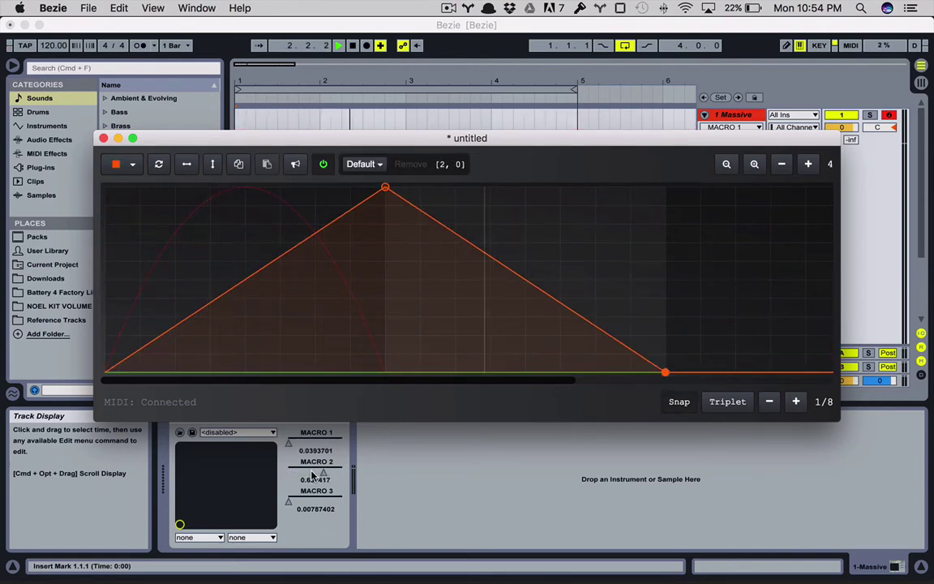
Turn off Bezie's power and stop Live's playback.
{"action": "left_click", "coordinate": [322, 164]}
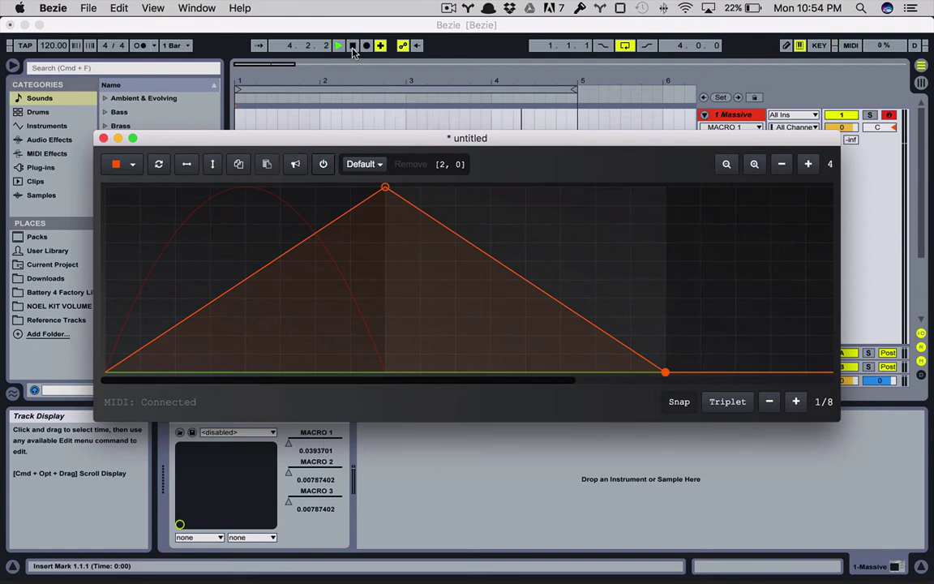
{"action": "left_click", "coordinate": [353, 51]}
{"action": "left_click", "coordinate": [352, 51]}
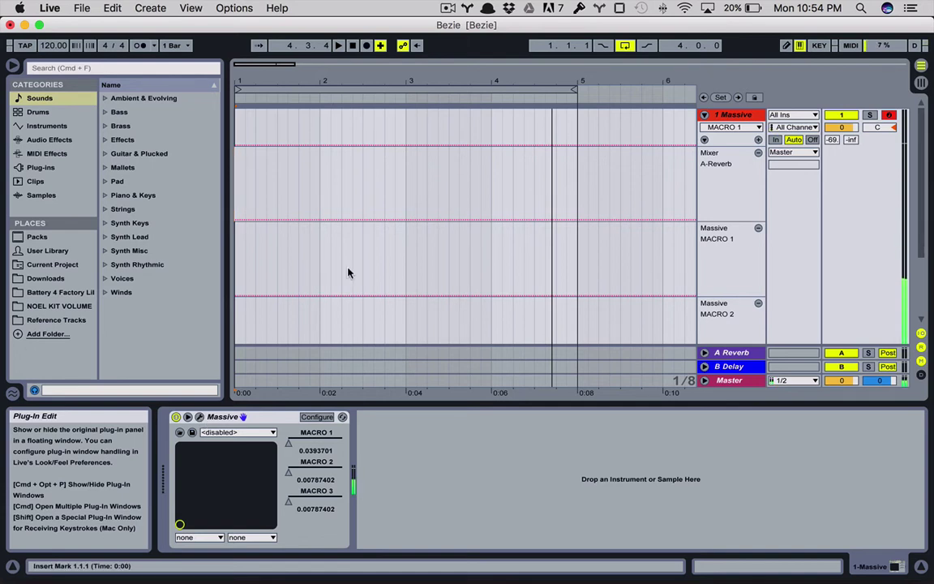
Create a MIDI clip from 1.1.1 to 5.1.1 on the Massive track and paste the four bass notes into it.
{"action": "left_click_drag", "start_coordinate": [573, 123], "coordinate": [219, 111]}
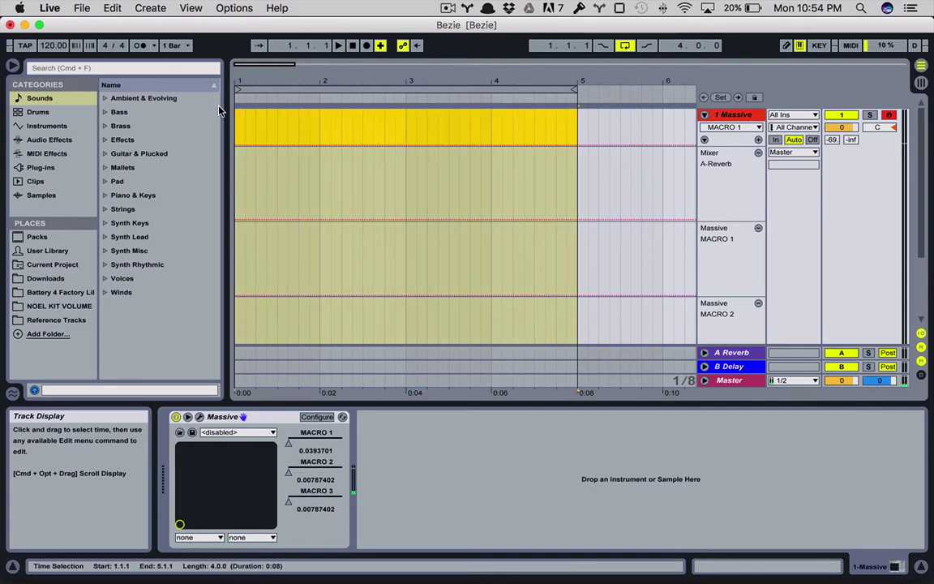
{"action": "key", "text": "super+shift+m"}
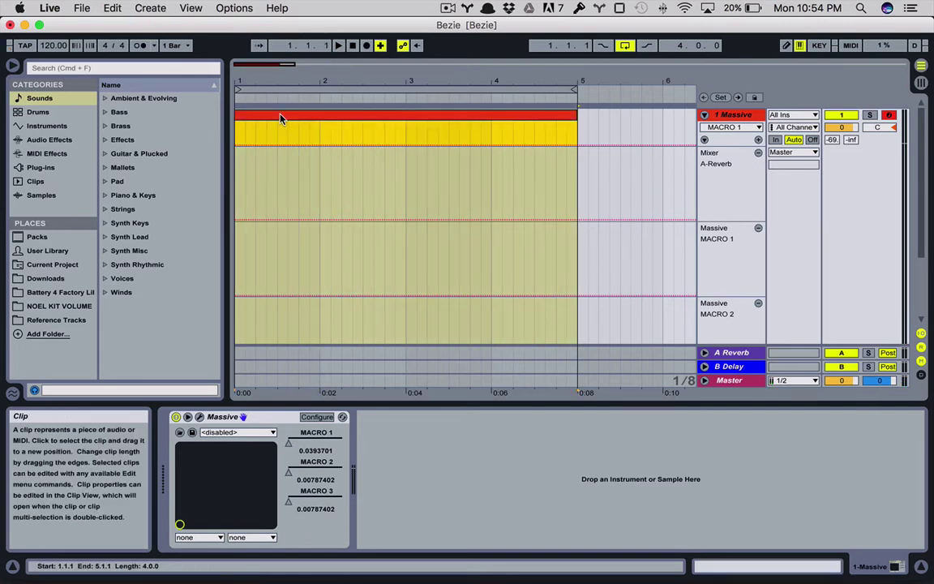
{"action": "double_click", "coordinate": [253, 116]}
{"action": "key", "text": "super+v"}
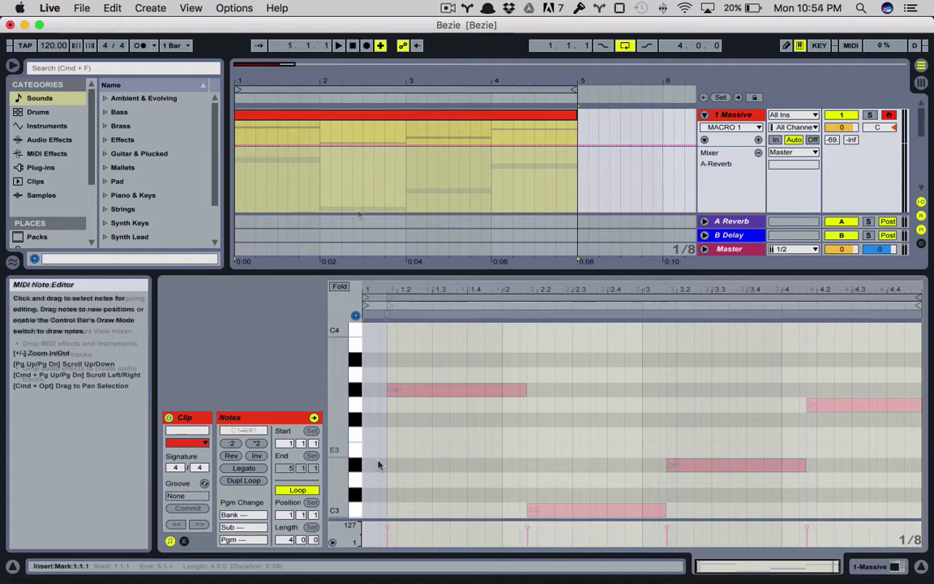
Turn on Bezie's power, start playback in Live, and switch back to Bezie.
{"action": "key", "text": "super+Tab"}
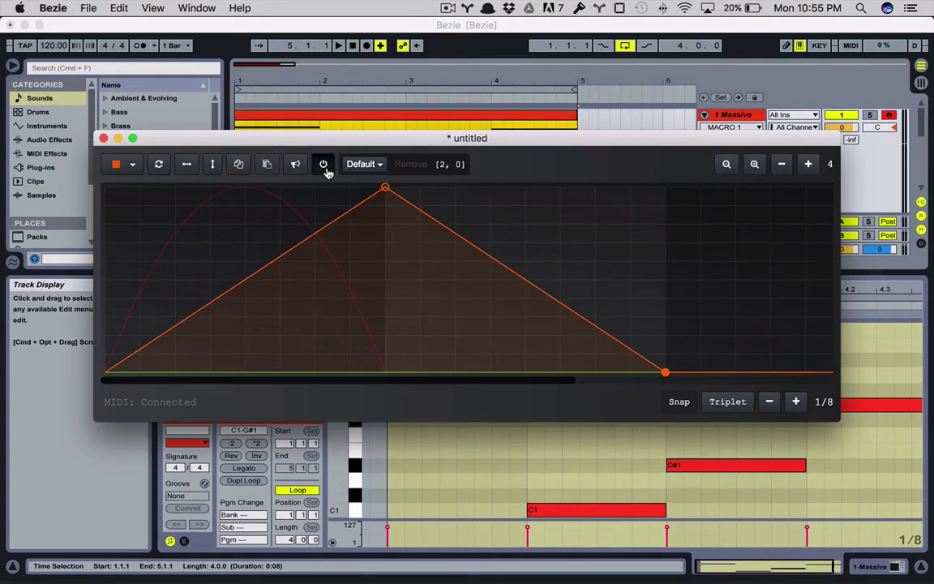
{"action": "key", "text": "super+Tab"}
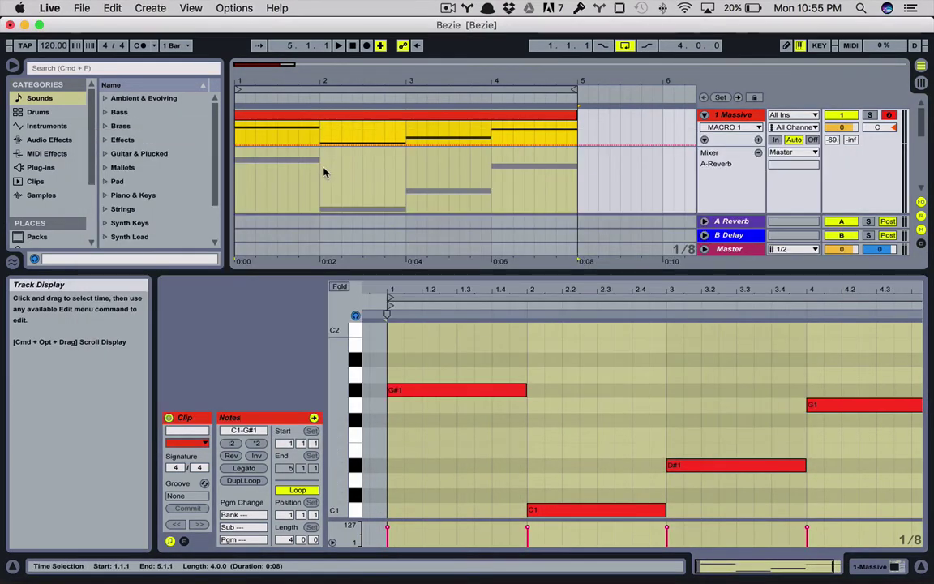
{"action": "key", "text": "space"}
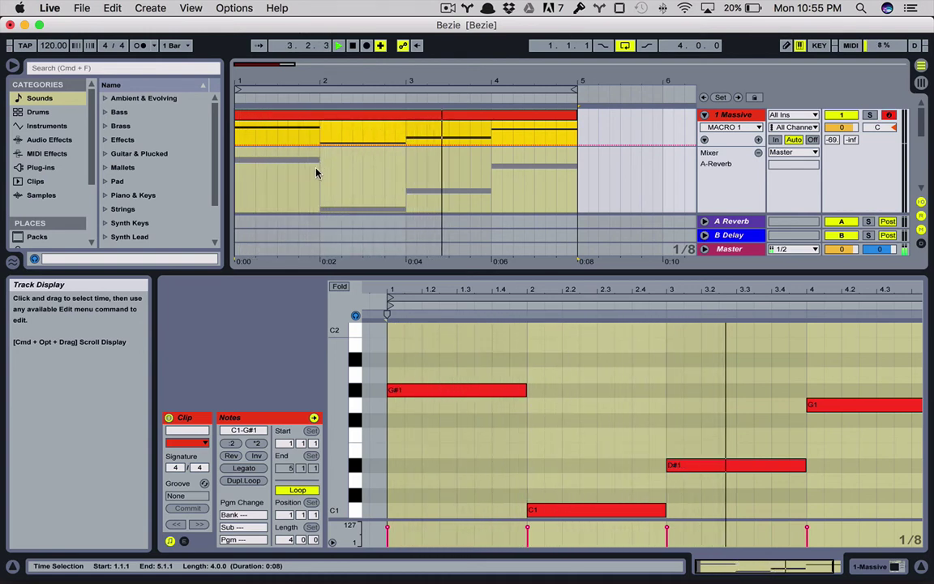
{"action": "key", "text": "super+Tab"}
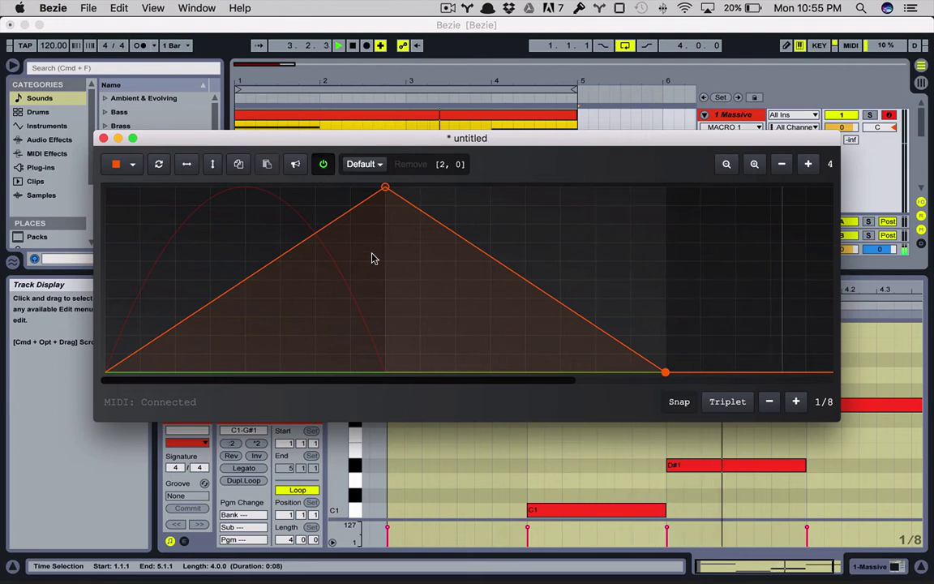
Lower the orange curve's peak to [1, 76.2].
{"action": "scroll", "coordinate": [373, 257], "scroll_direction": "right", "scroll_amount": 1}
{"action": "scroll", "coordinate": [371, 258], "scroll_direction": "right", "scroll_amount": 5}
{"action": "scroll", "coordinate": [372, 257], "scroll_direction": "left", "scroll_amount": 5}
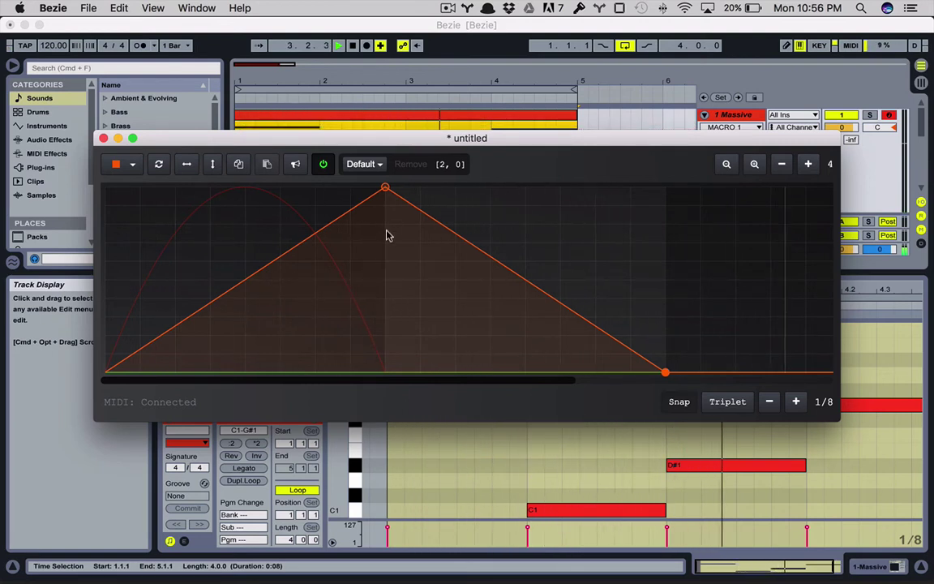
{"action": "left_click_drag", "start_coordinate": [386, 188], "coordinate": [389, 254]}
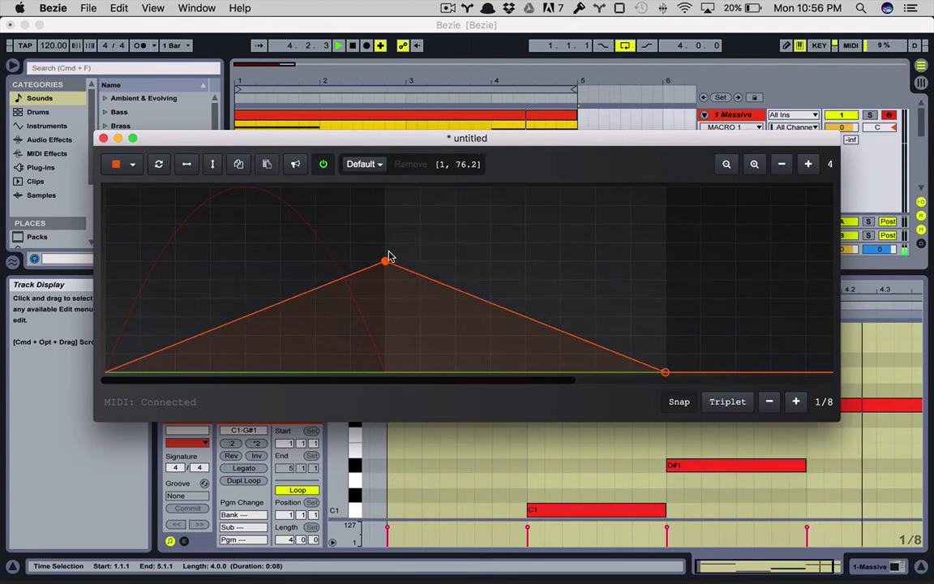
Switch to the red curve and try adjusting its peak point.
{"action": "left_click", "coordinate": [117, 164]}
{"action": "left_click", "coordinate": [117, 189]}
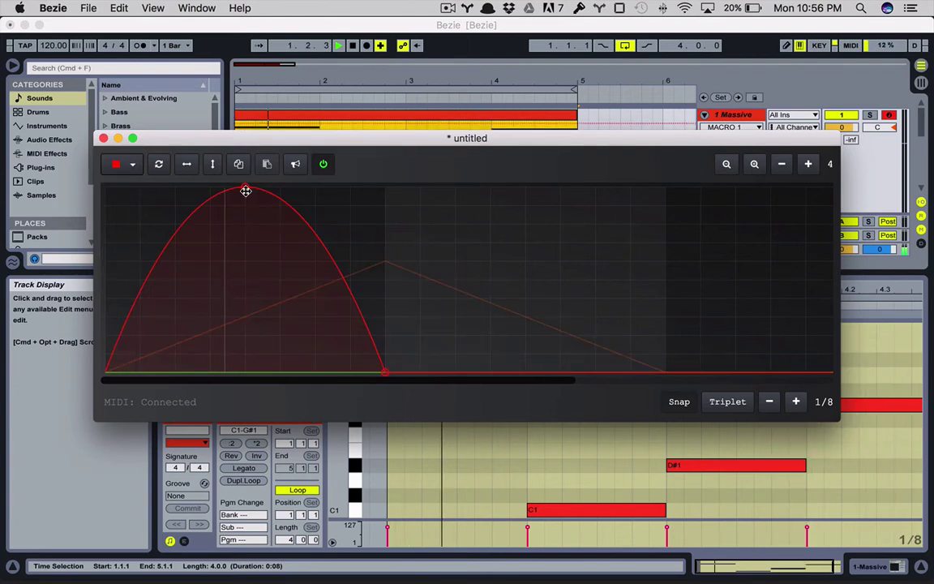
{"action": "mouse_move", "coordinate": [245, 190]}
{"action": "left_mouse_down"}
{"action": "mouse_move", "coordinate": [244, 218]}
{"action": "mouse_move", "coordinate": [245, 192]}
{"action": "left_mouse_up"}
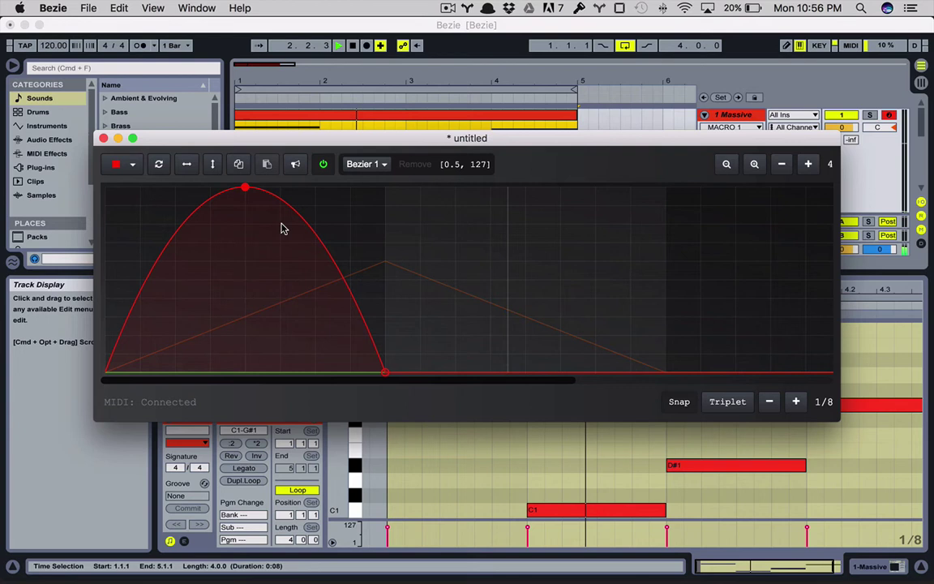
On the yellow curve, place a start point at [2, 0] and a peak at [3, 101.6].
{"action": "left_click", "coordinate": [128, 166]}
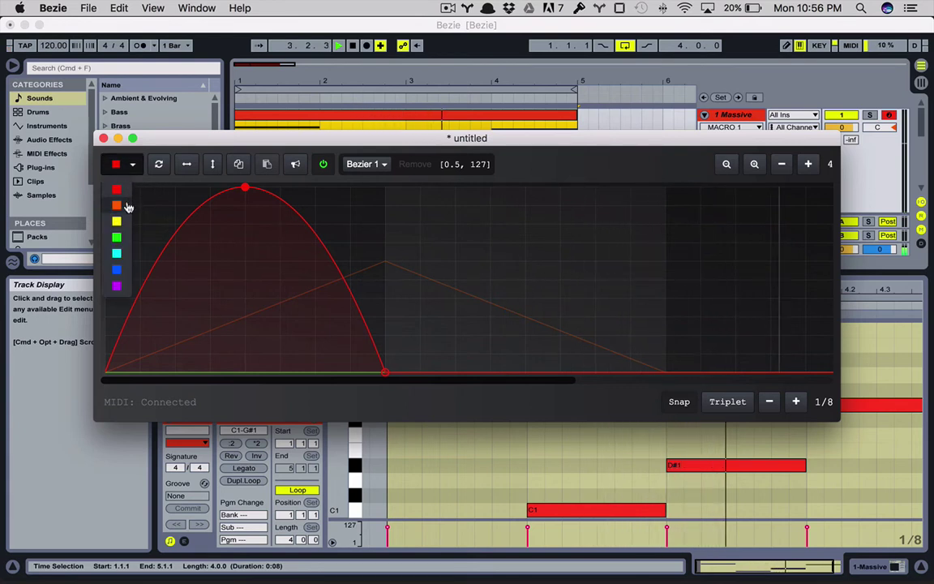
{"action": "left_click", "coordinate": [117, 222]}
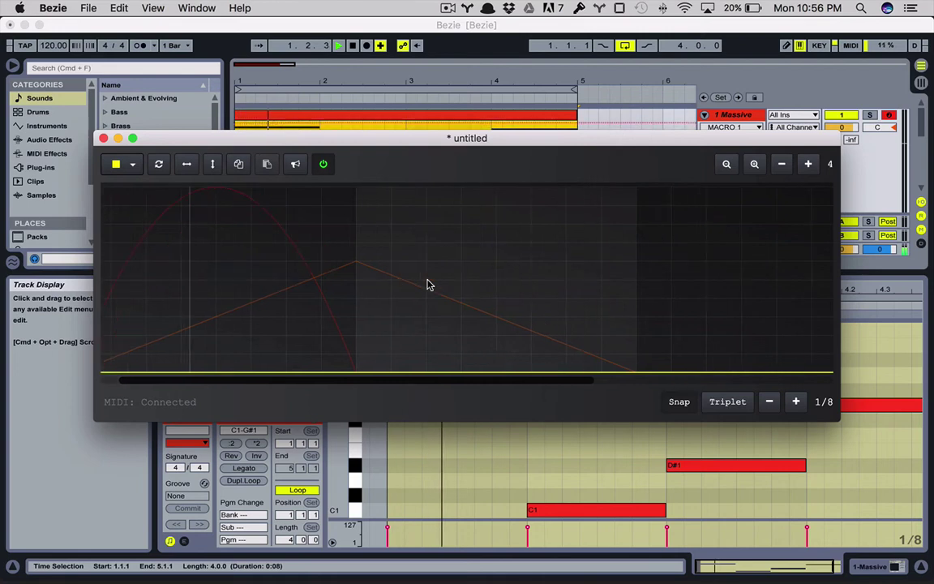
{"action": "left_click", "coordinate": [513, 320]}
{"action": "left_click_drag", "start_coordinate": [513, 320], "coordinate": [531, 376]}
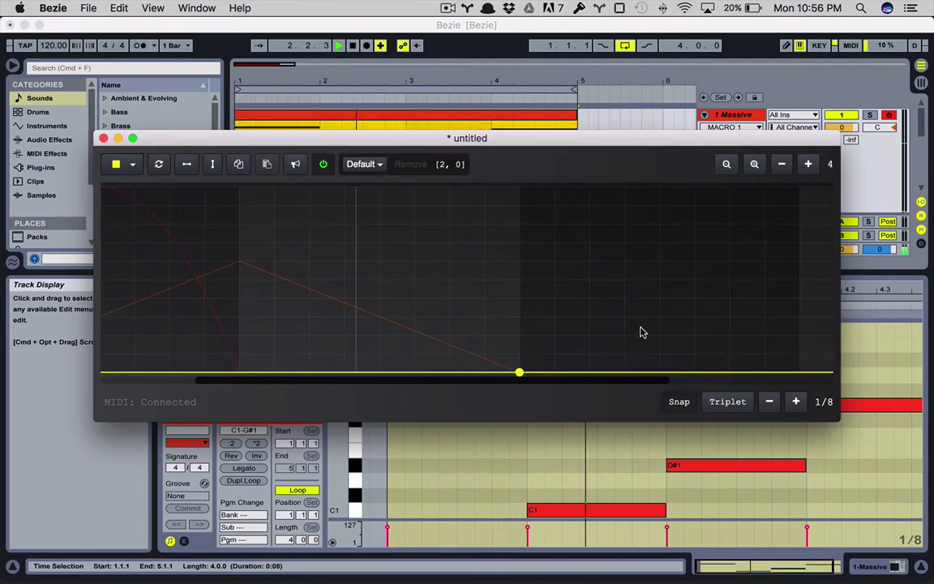
{"action": "left_click_drag", "start_coordinate": [685, 344], "coordinate": [797, 230]}
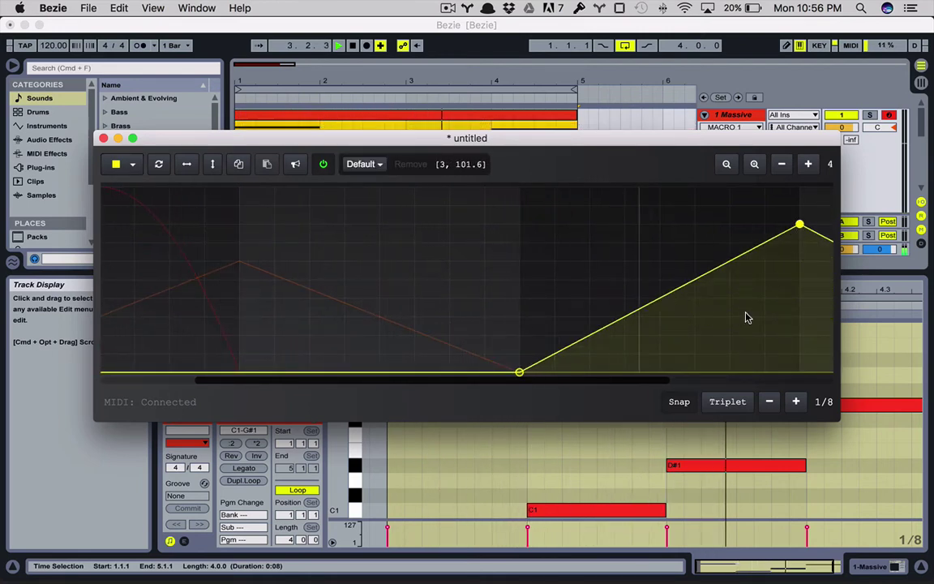
On the green curve, place a start point at [2, 0] and a peak at [3.75, 127], and review the curves.
{"action": "scroll", "coordinate": [673, 292], "scroll_direction": "left", "scroll_amount": 3}
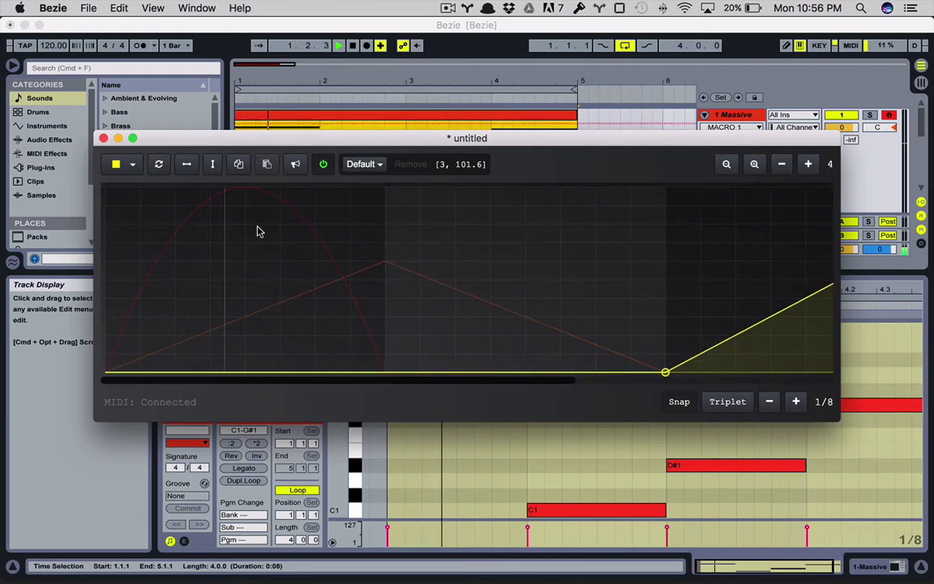
{"action": "left_click", "coordinate": [131, 163]}
{"action": "left_click", "coordinate": [116, 237]}
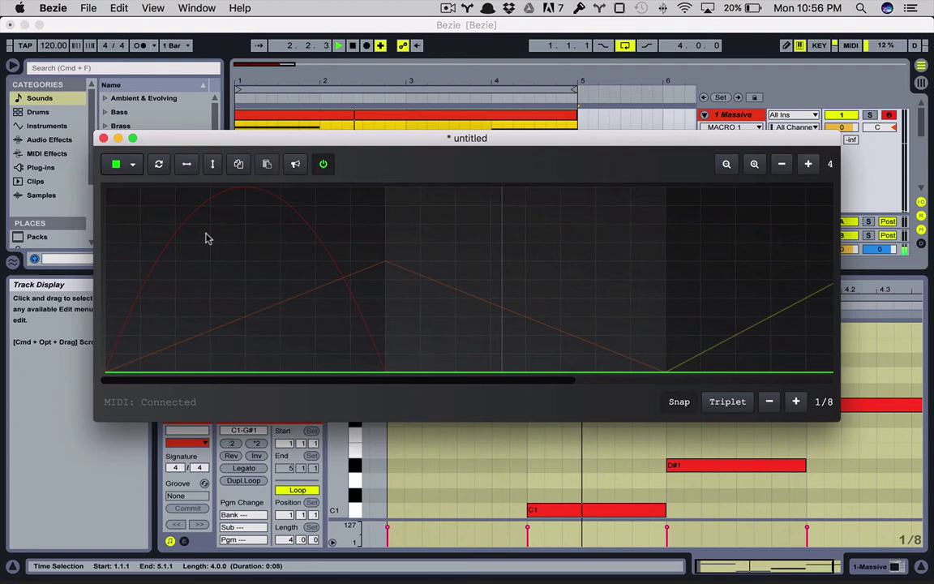
{"action": "scroll", "coordinate": [381, 330], "scroll_direction": "right", "scroll_amount": 5}
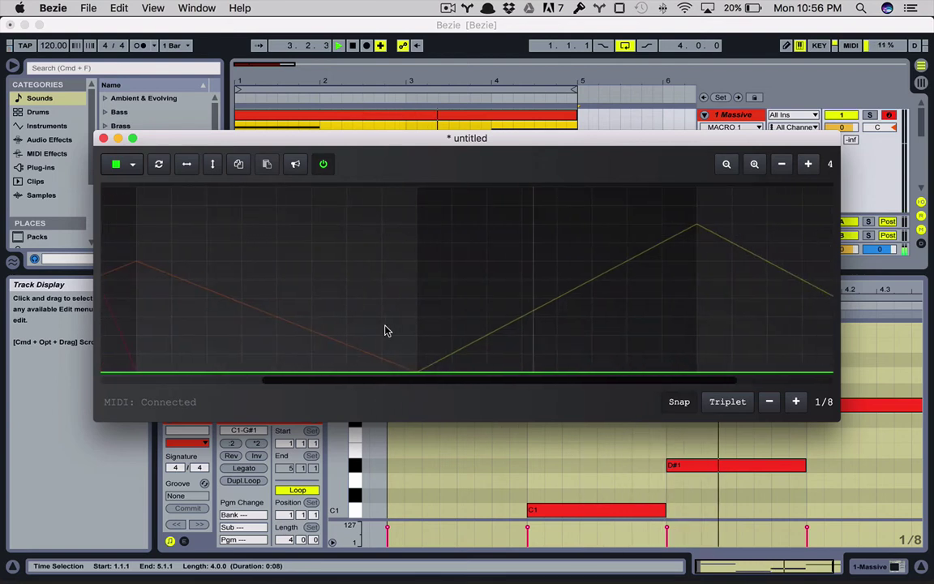
{"action": "left_click", "coordinate": [416, 373]}
{"action": "scroll", "coordinate": [652, 290], "scroll_direction": "right", "scroll_amount": 5}
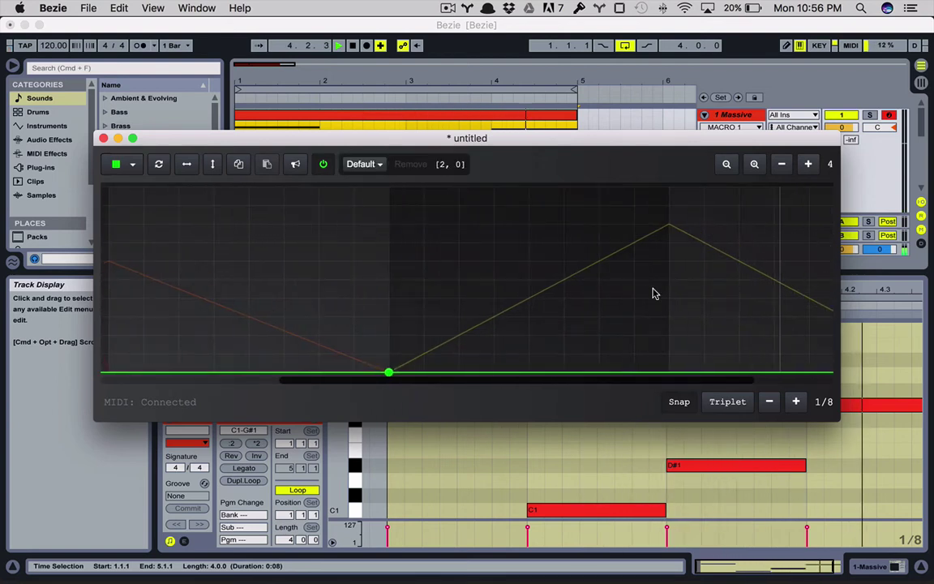
{"action": "left_click", "coordinate": [723, 261]}
{"action": "left_click_drag", "start_coordinate": [729, 255], "coordinate": [766, 195]}
{"action": "scroll", "coordinate": [646, 274], "scroll_direction": "left", "scroll_amount": 10}
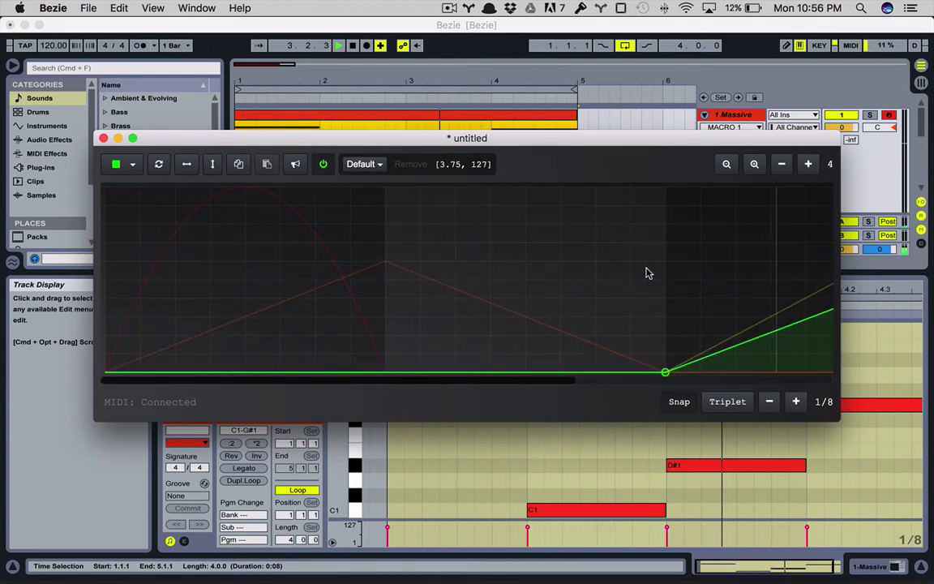
{"action": "scroll", "coordinate": [646, 273], "scroll_direction": "right", "scroll_amount": 10}
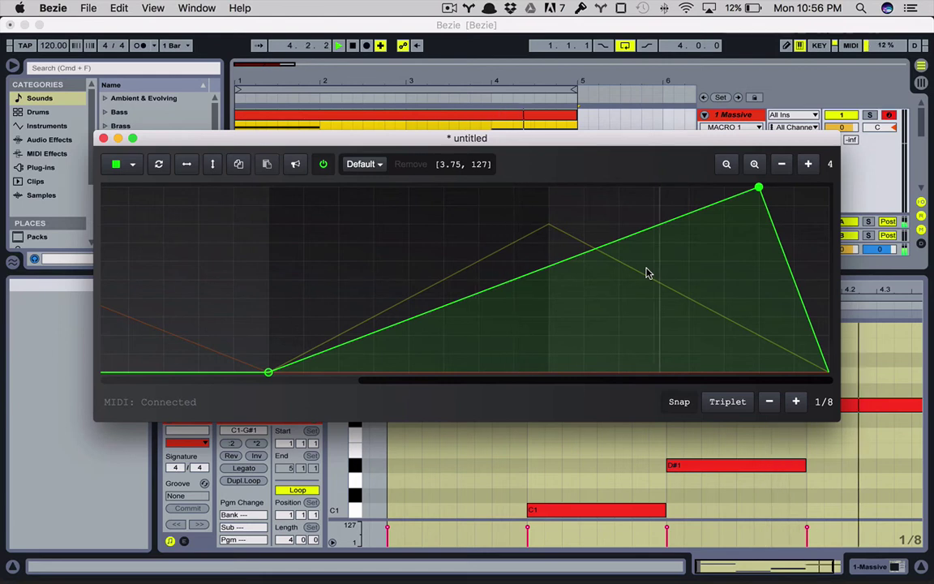
Switch to the orange curve and raise its peak to [1, 127].
{"action": "scroll", "coordinate": [646, 274], "scroll_direction": "left", "scroll_amount": 10}
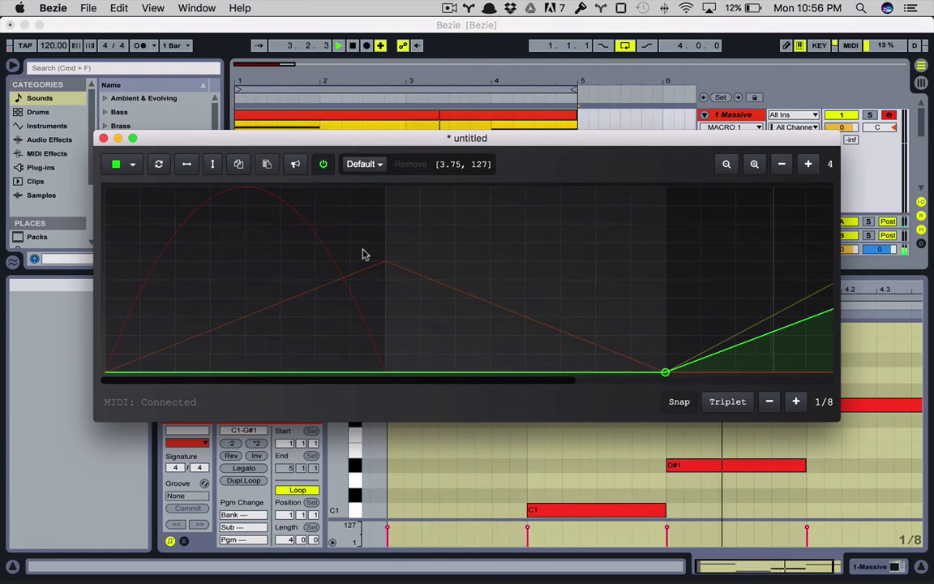
{"action": "left_click", "coordinate": [116, 165]}
{"action": "left_click", "coordinate": [114, 206]}
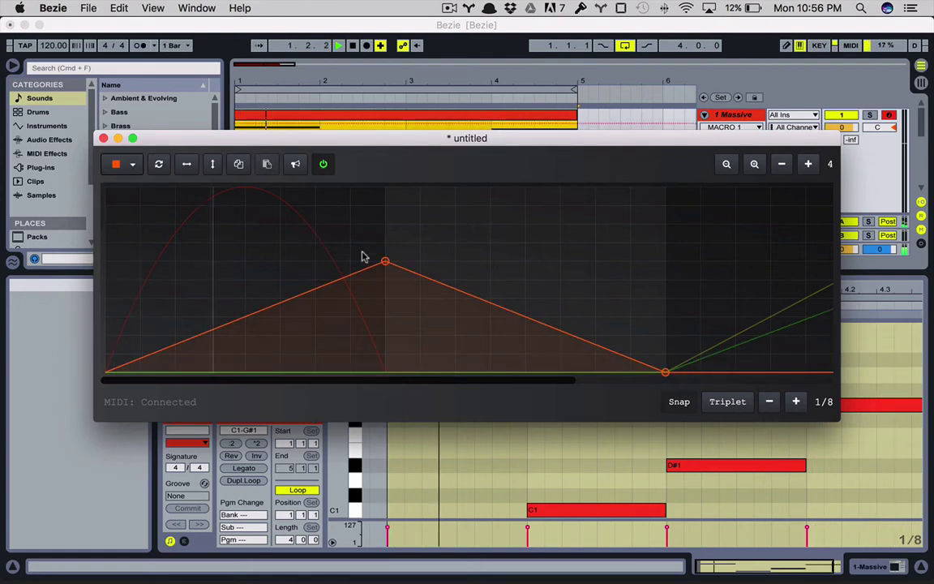
{"action": "left_click_drag", "start_coordinate": [387, 263], "coordinate": [388, 184]}
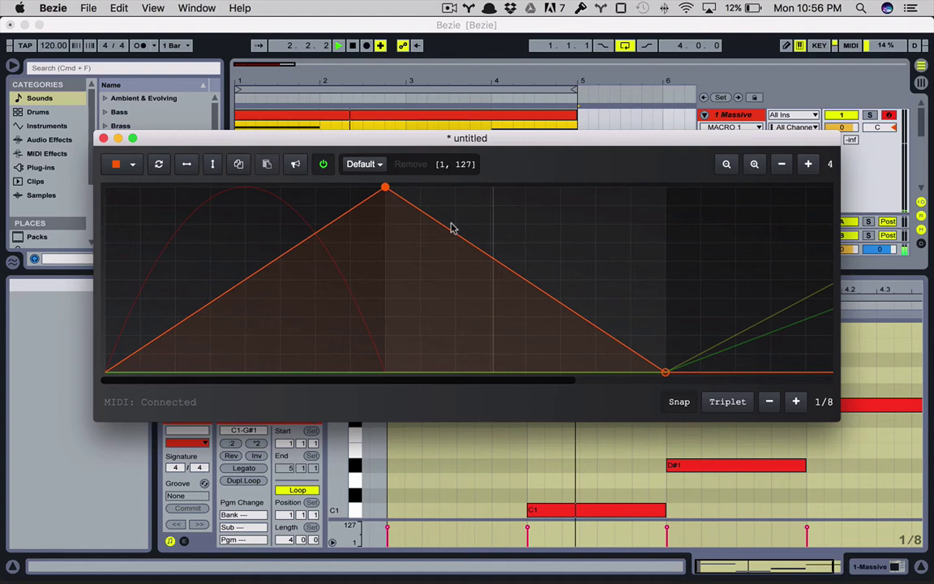
Add a point to the orange curve's falling segment, make it Bezier 1 and bow the segment upward.
{"action": "left_click_drag", "start_coordinate": [454, 233], "coordinate": [490, 316]}
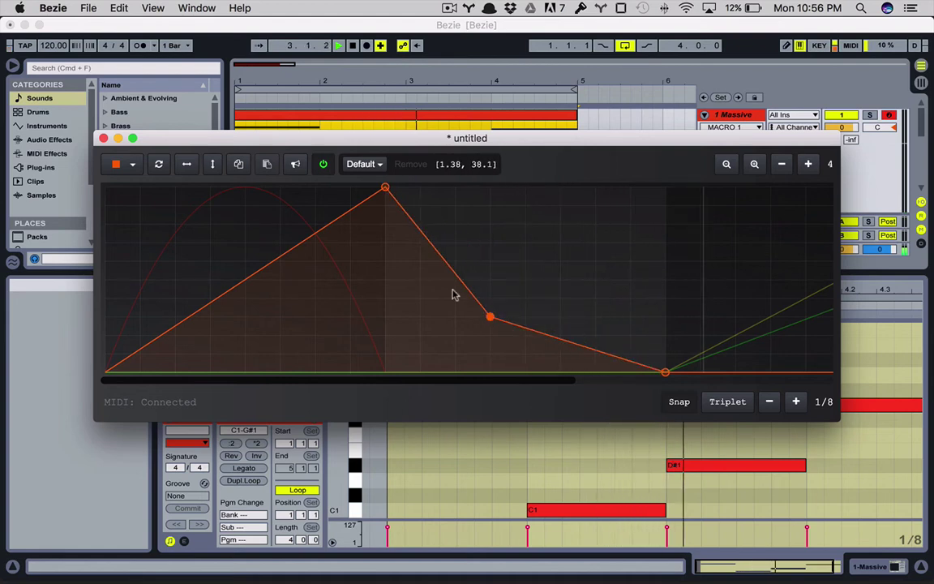
{"action": "left_click", "coordinate": [364, 164]}
{"action": "left_click", "coordinate": [362, 188]}
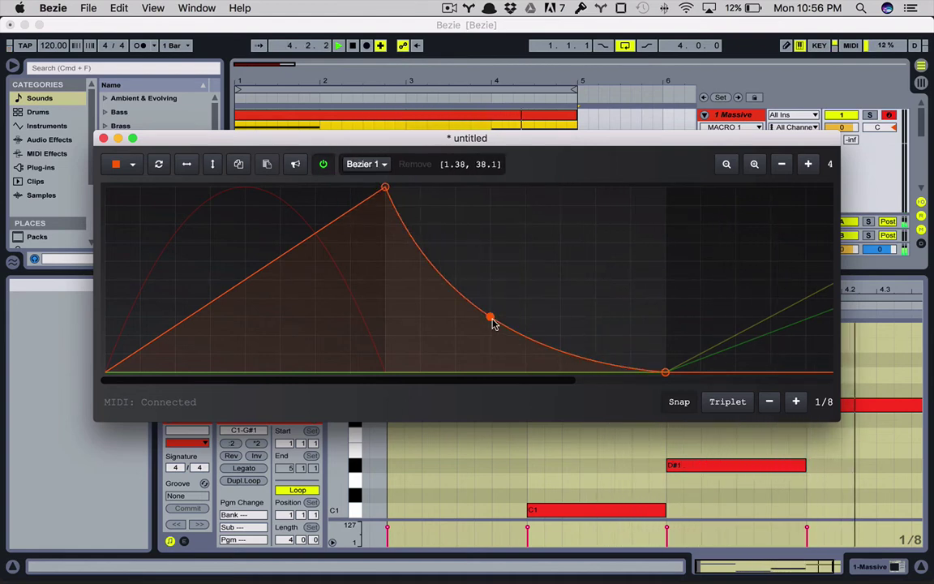
{"action": "left_click_drag", "start_coordinate": [491, 323], "coordinate": [595, 242]}
Lower the orange curve's peak to [1, 101.6].
{"action": "left_click", "coordinate": [386, 187]}
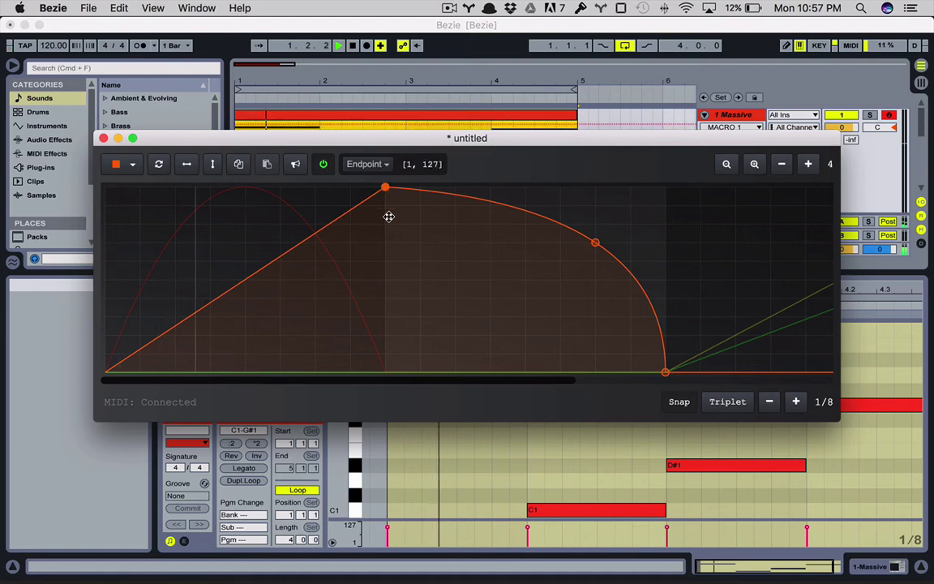
{"action": "left_click_drag", "start_coordinate": [388, 216], "coordinate": [390, 227]}
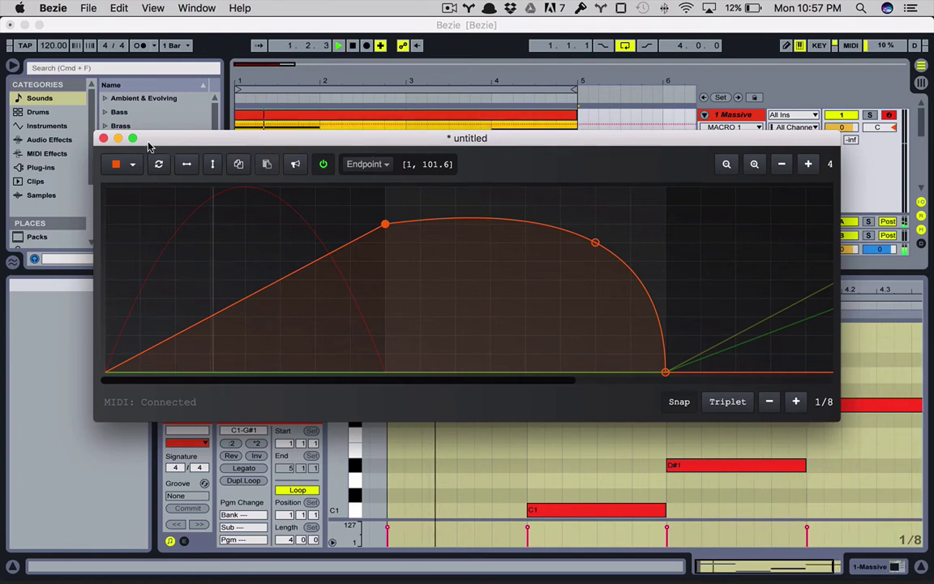
{"action": "left_click", "coordinate": [112, 164]}
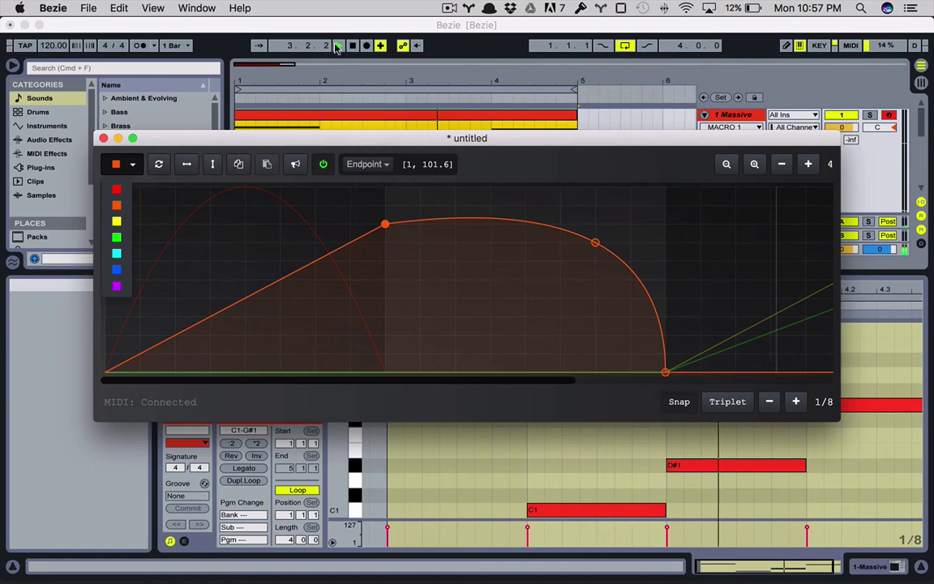
Stop playback in Live, return to the start and enlarge the arrangement to show all automation lanes.
{"action": "left_click", "coordinate": [357, 40]}
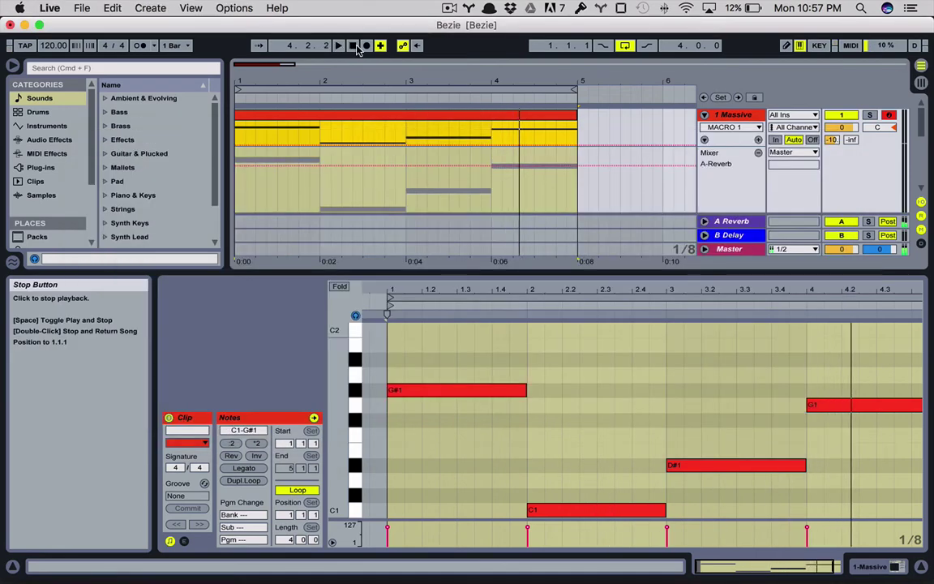
{"action": "left_click", "coordinate": [354, 47]}
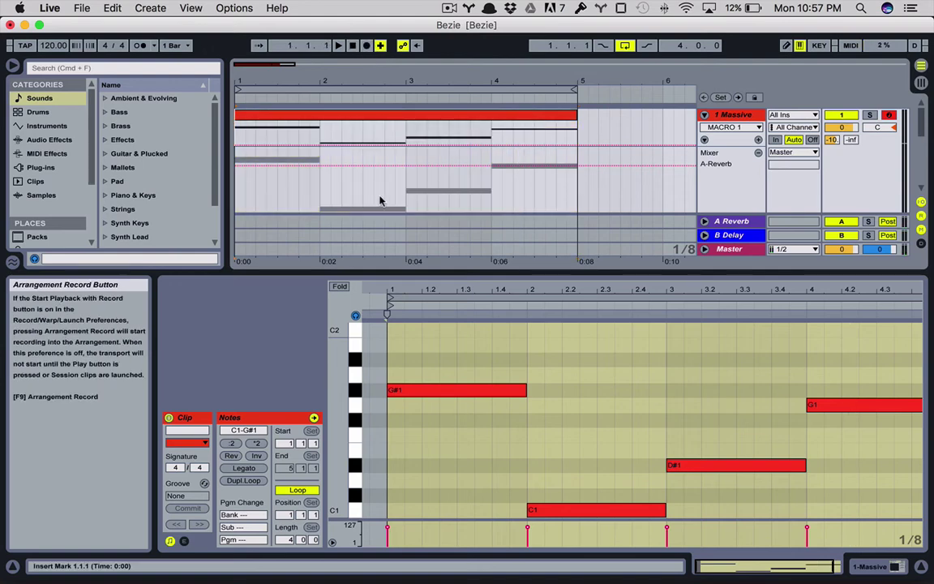
{"action": "left_click_drag", "start_coordinate": [375, 274], "coordinate": [376, 325]}
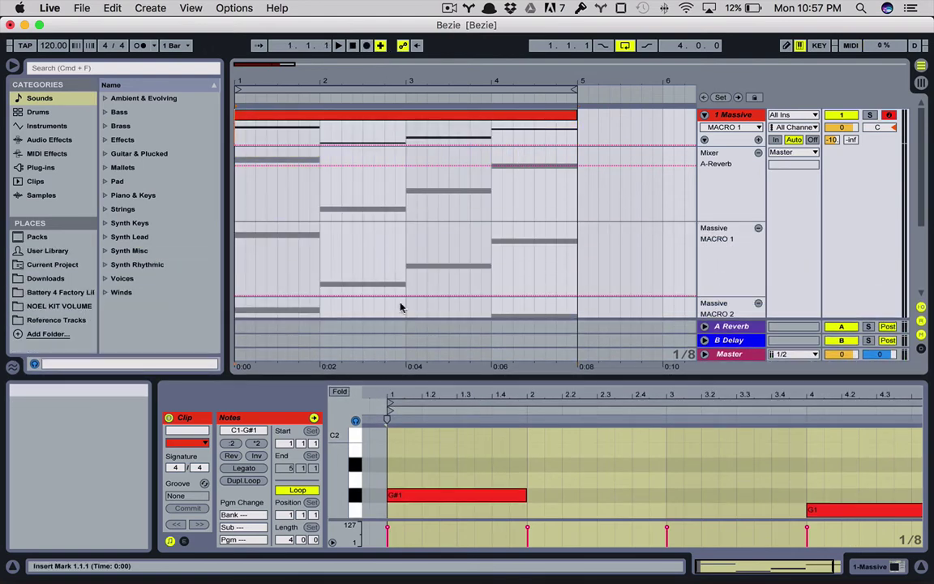
{"action": "left_click", "coordinate": [921, 568]}
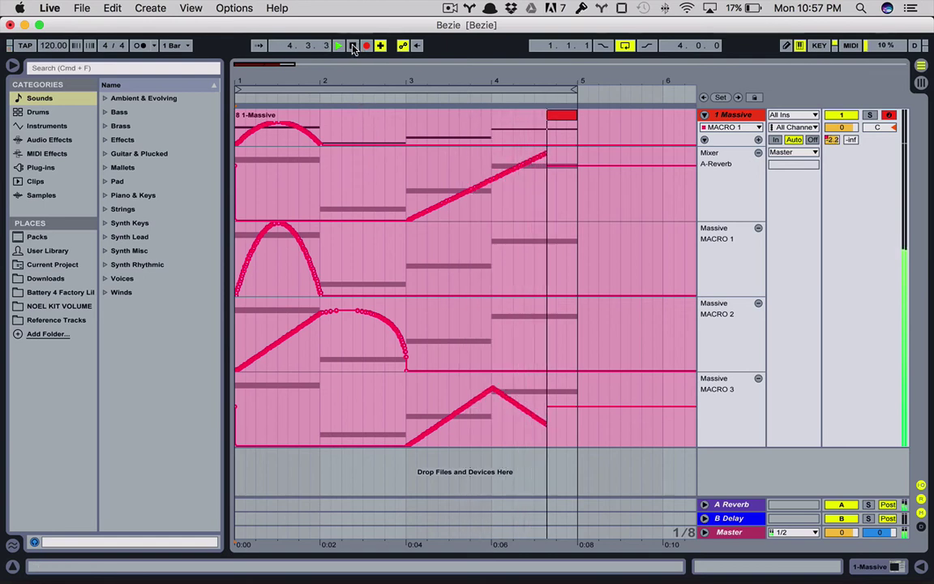
Stop recording the automation in Live, turn off Bezie's output and return to Live.
{"action": "left_click", "coordinate": [353, 46]}
{"action": "left_click", "coordinate": [352, 46]}
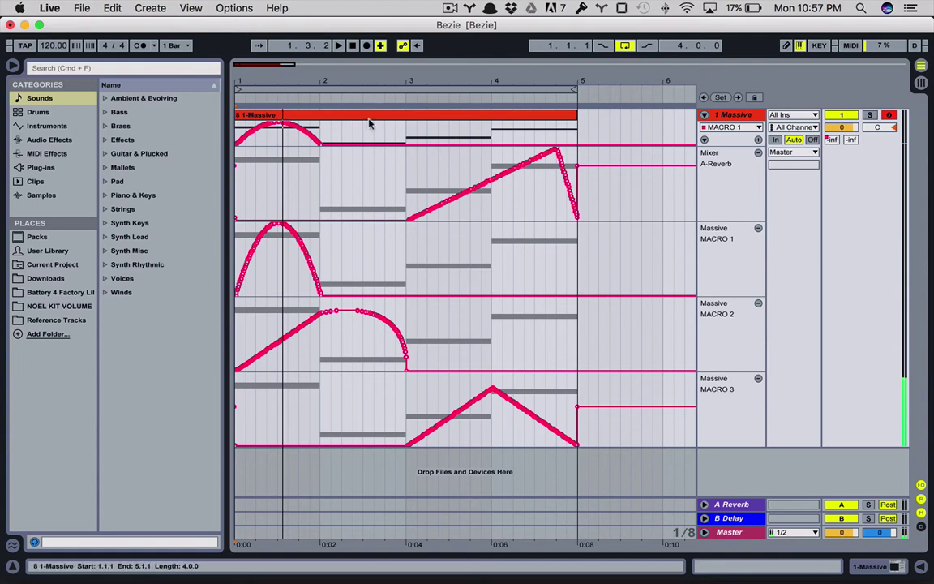
{"action": "key", "text": "super+Tab"}
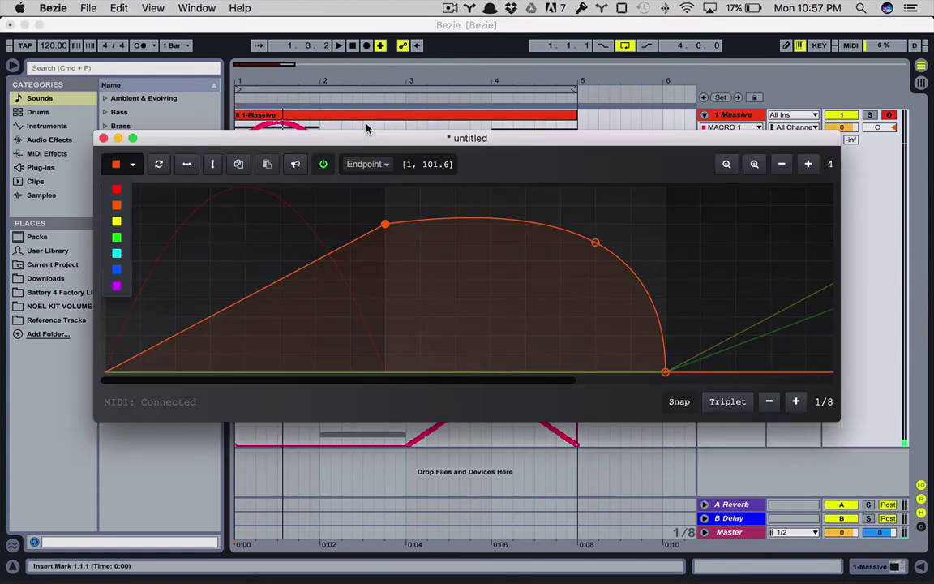
{"action": "left_click", "coordinate": [323, 164]}
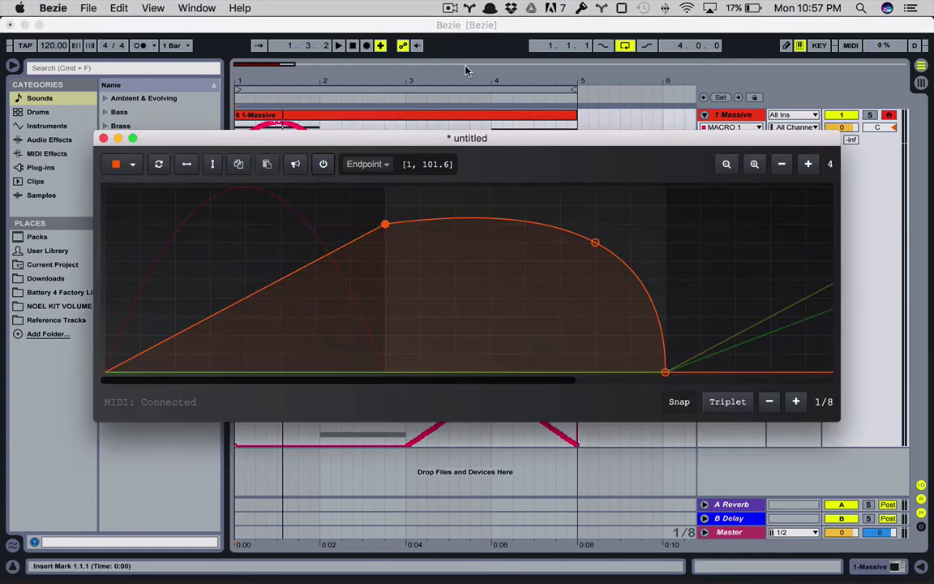
{"action": "key", "text": "super+Tab"}
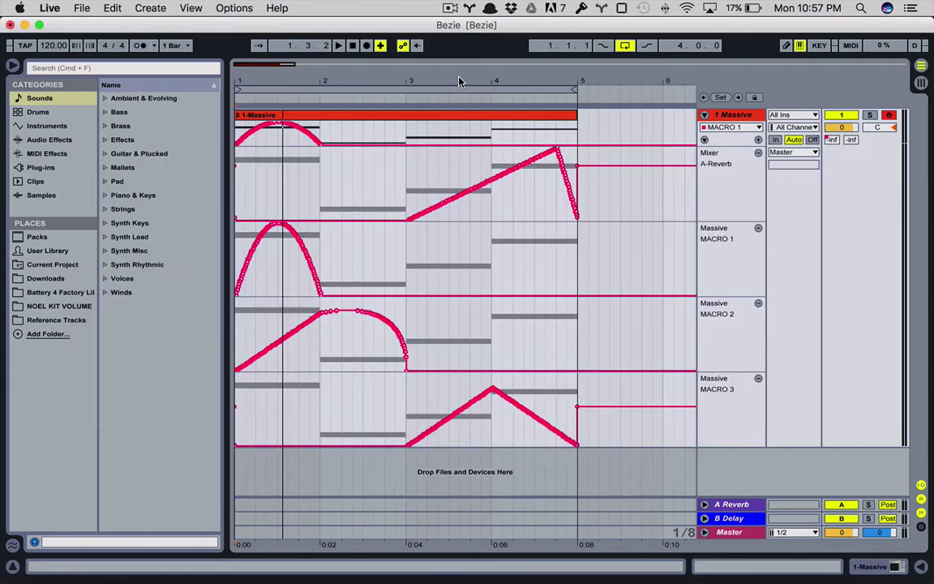
Check the MIDI mappings, hide the browser and enlarge the four recorded bars of automation.
{"action": "left_click", "coordinate": [849, 47]}
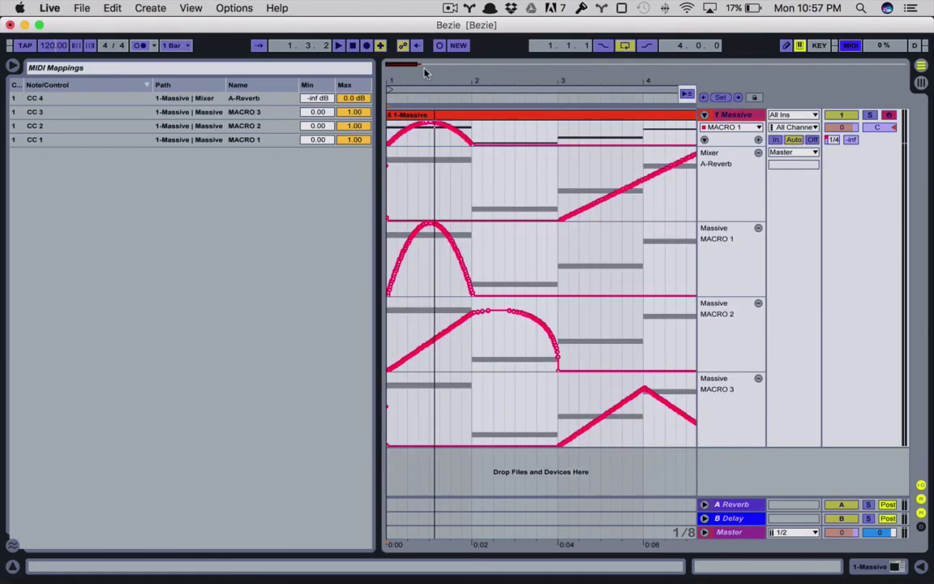
{"action": "left_click", "coordinate": [849, 46]}
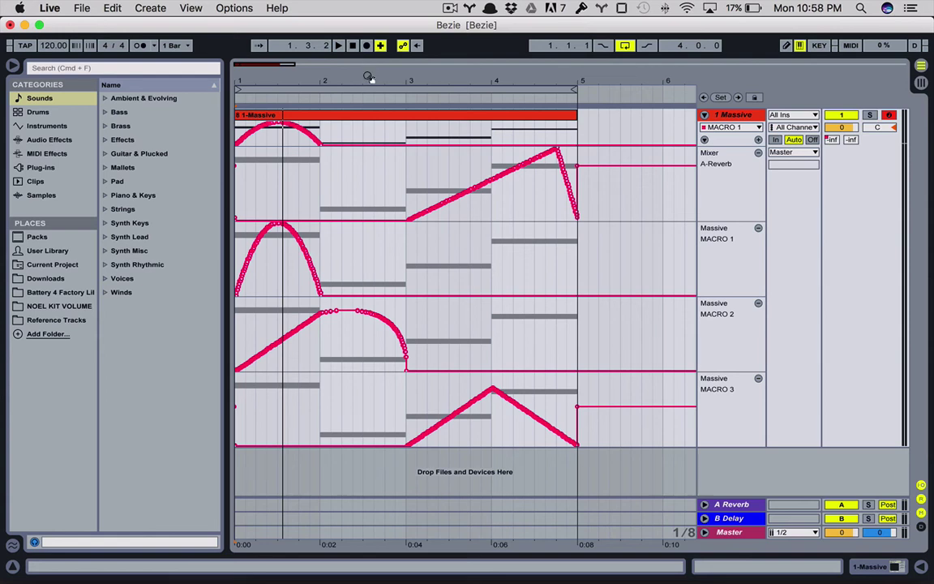
{"action": "left_click", "coordinate": [11, 66]}
{"action": "left_click_drag", "start_coordinate": [99, 79], "coordinate": [165, 135]}
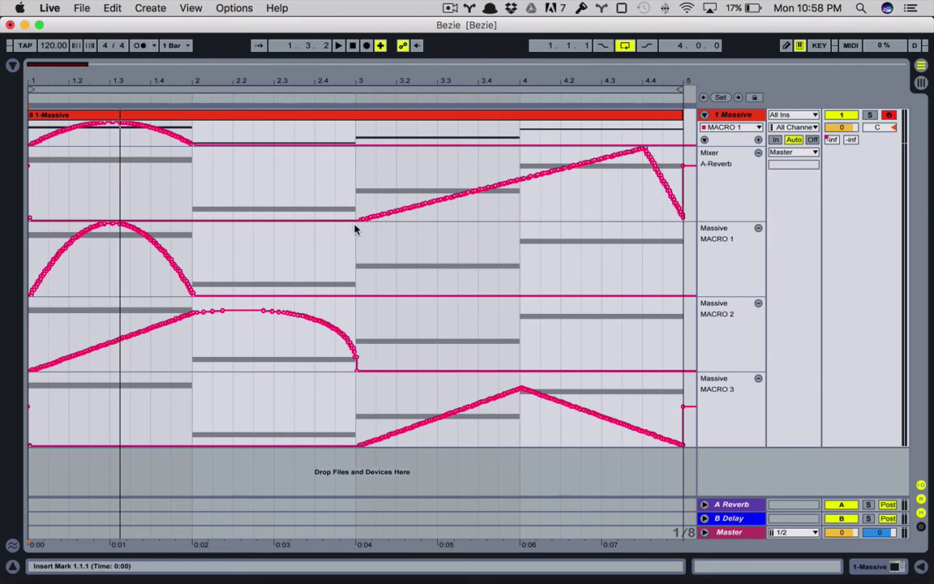
Compare Bezie's curves with the recorded automation lanes and play the recording back in Live.
{"action": "key", "text": "super+Tab"}
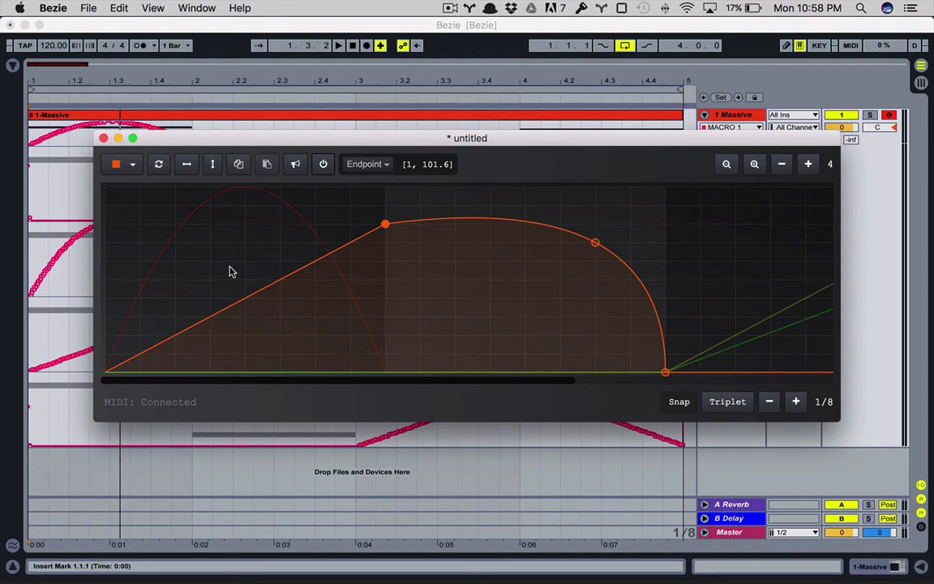
{"action": "scroll", "coordinate": [229, 271], "scroll_direction": "right", "scroll_amount": 5}
{"action": "scroll", "coordinate": [230, 272], "scroll_direction": "left", "scroll_amount": 5}
{"action": "key", "text": "super+Tab"}
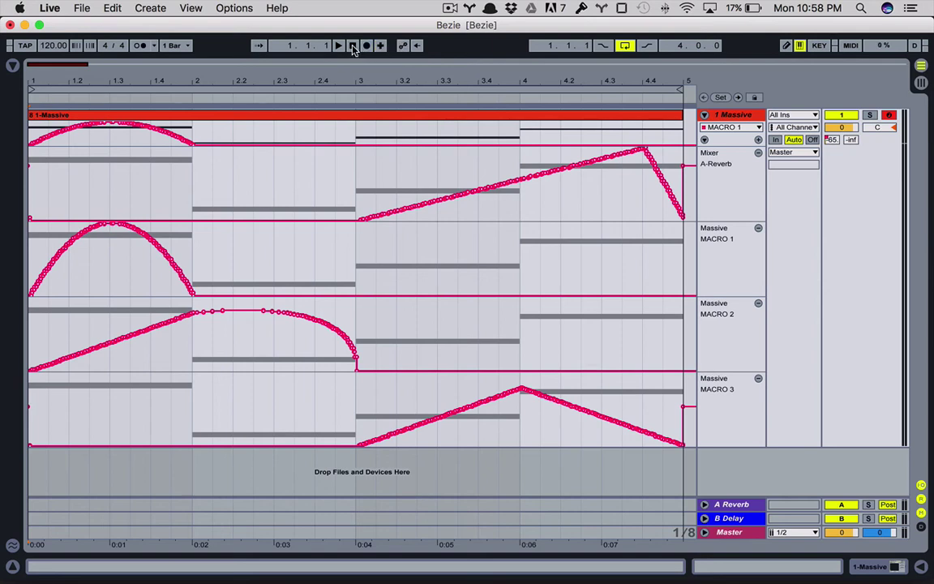
{"action": "left_click", "coordinate": [339, 46]}
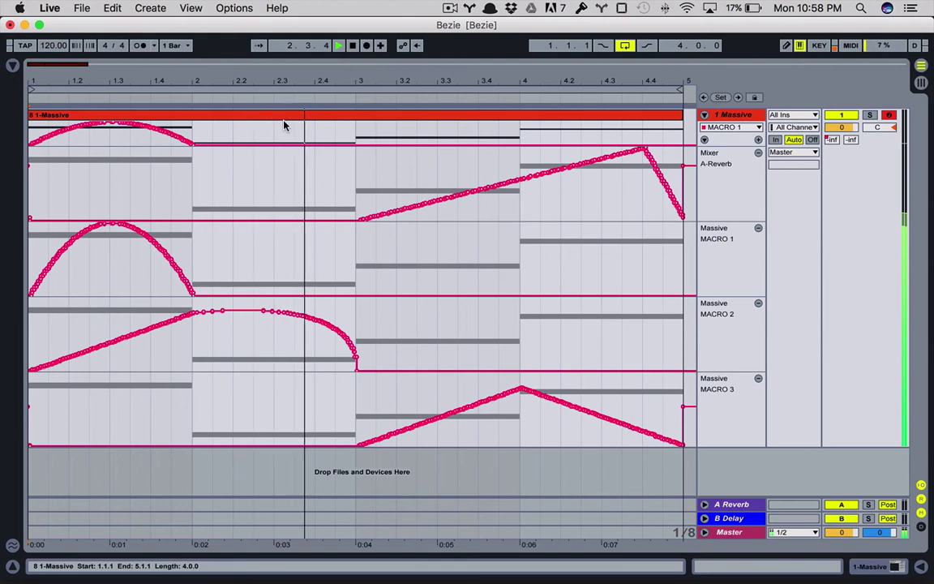
{"action": "scroll", "coordinate": [268, 182], "scroll_direction": "right", "scroll_amount": 5}
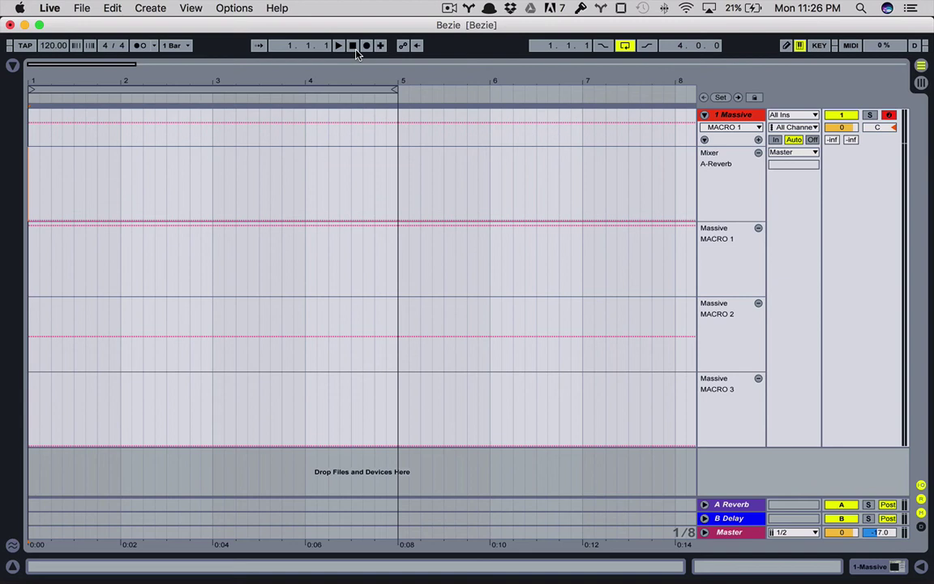
Check that Bezie is ready and start looped playback in Live from the beginning.
{"action": "left_click", "coordinate": [354, 49]}
{"action": "key", "text": "super+Tab"}
{"action": "key", "text": "super+Tab"}
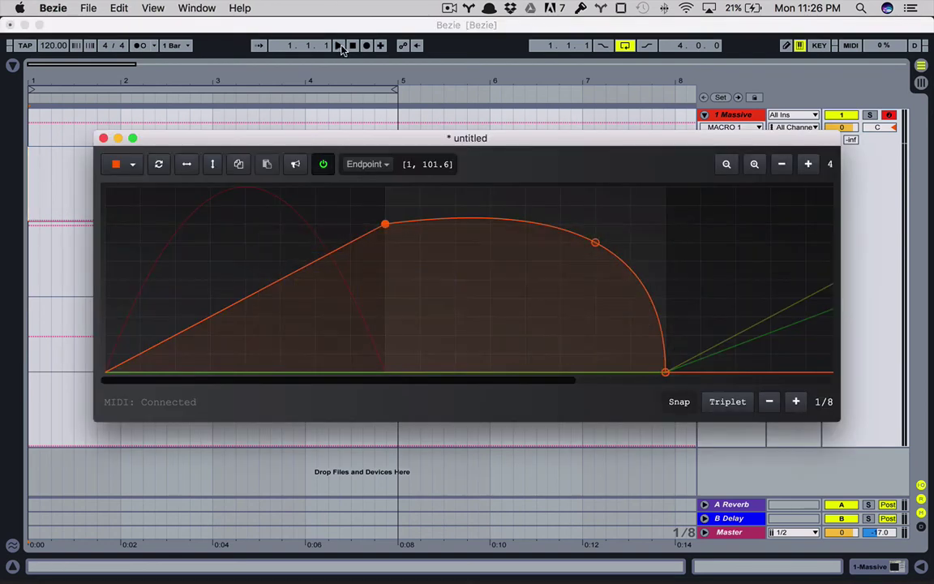
{"action": "left_click", "coordinate": [346, 72]}
{"action": "key", "text": "space"}
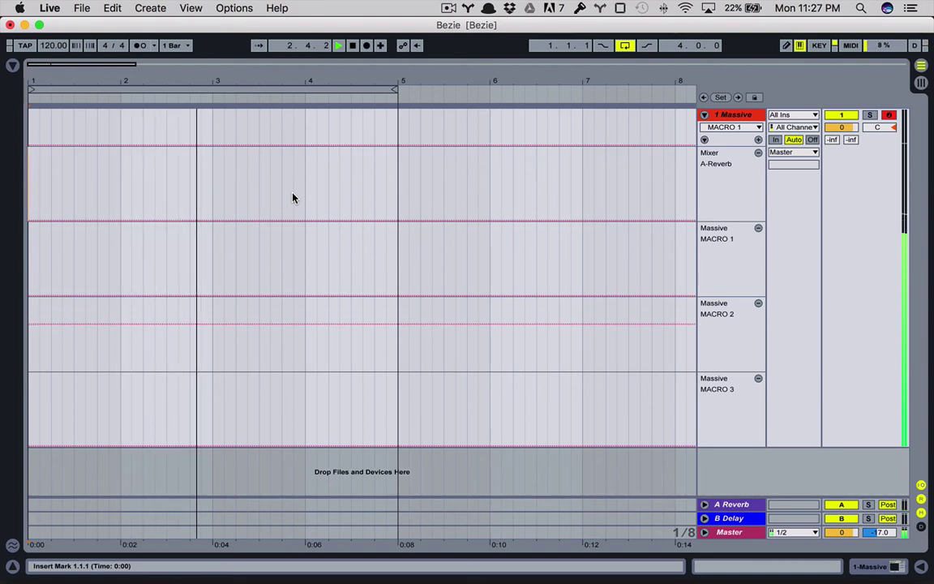
On Bezie's red curve, place a start point at [2, 0] and a peak at 3.5, level with the yellow curve's peak.
{"action": "key", "text": "super+Tab"}
{"action": "key", "text": "super+Tab"}
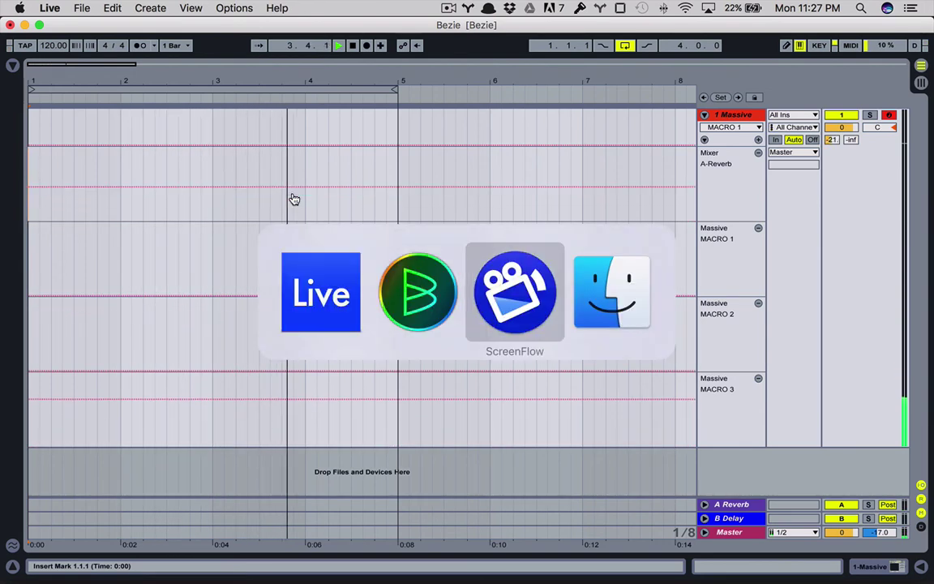
{"action": "key", "text": "super+shift+Tab"}
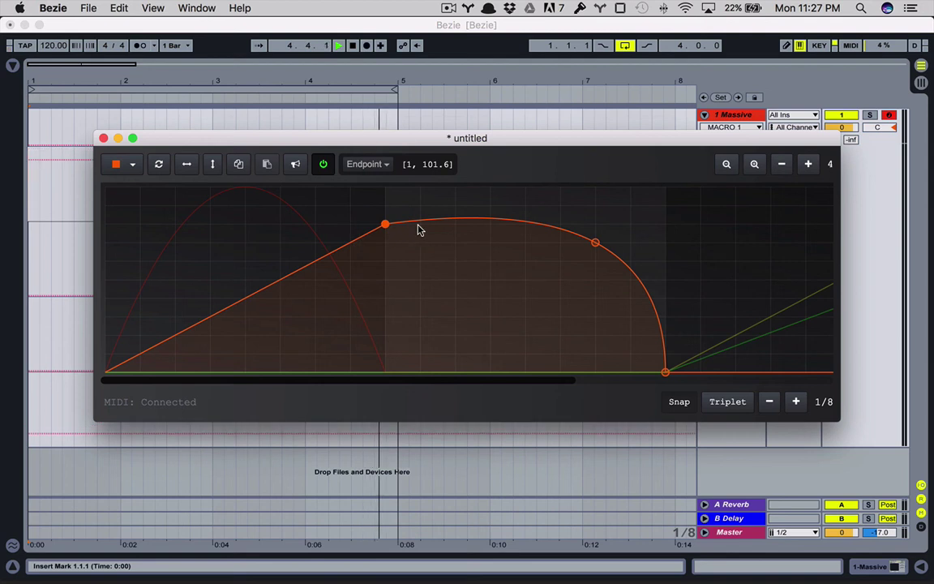
{"action": "left_click", "coordinate": [133, 167]}
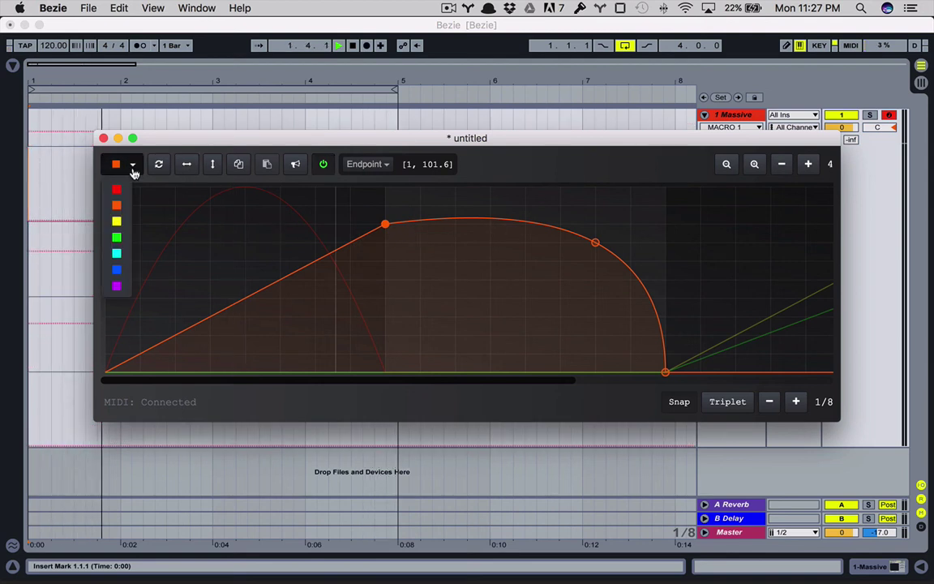
{"action": "left_click", "coordinate": [117, 190]}
{"action": "scroll", "coordinate": [405, 245], "scroll_direction": "right", "scroll_amount": 5}
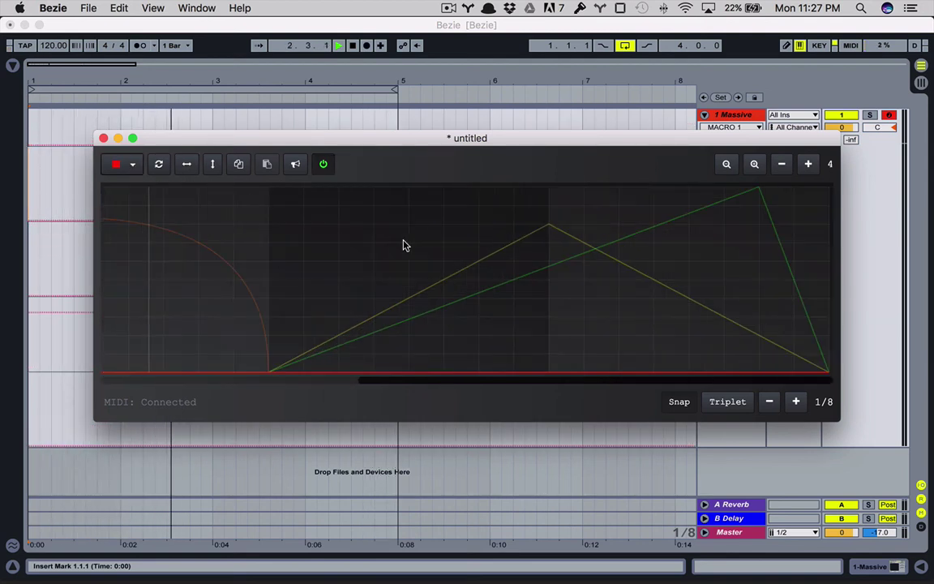
{"action": "left_click", "coordinate": [270, 372]}
{"action": "left_click", "coordinate": [688, 243]}
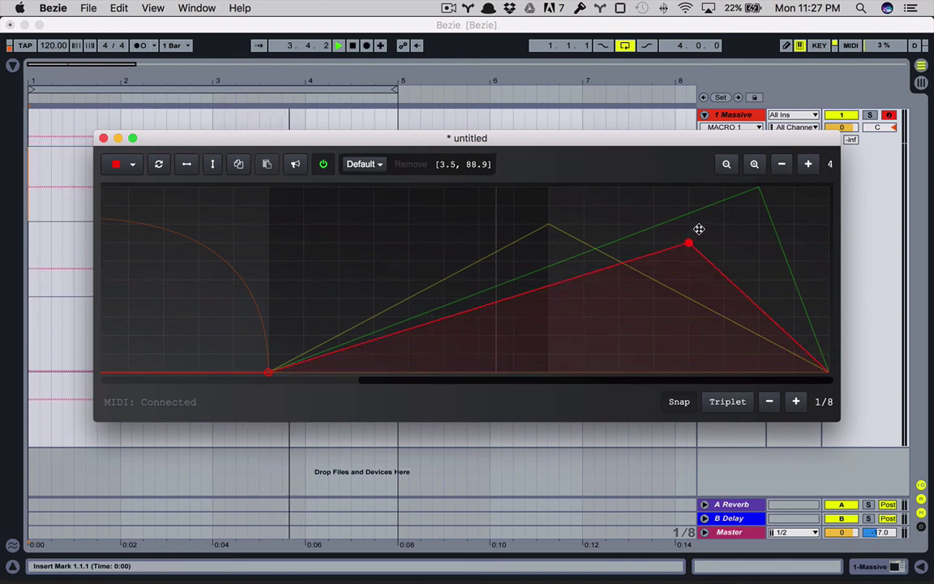
{"action": "left_click_drag", "start_coordinate": [699, 229], "coordinate": [690, 222]}
Change the red curve's new peak to Bezier 2 with control points at [2.63, 38.1] and [3.25, 101.6].
{"action": "left_click", "coordinate": [363, 163]}
{"action": "left_click", "coordinate": [365, 216]}
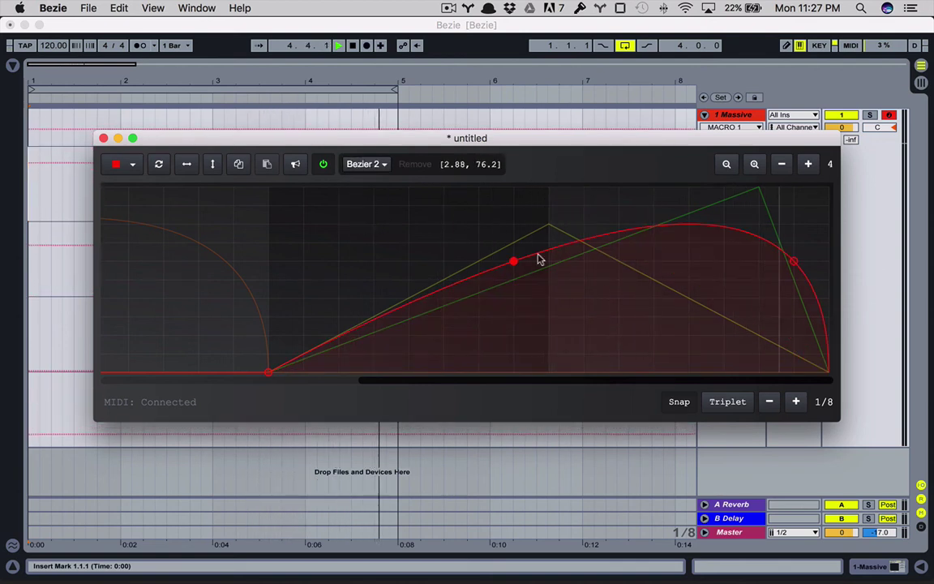
{"action": "left_click_drag", "start_coordinate": [487, 291], "coordinate": [417, 346]}
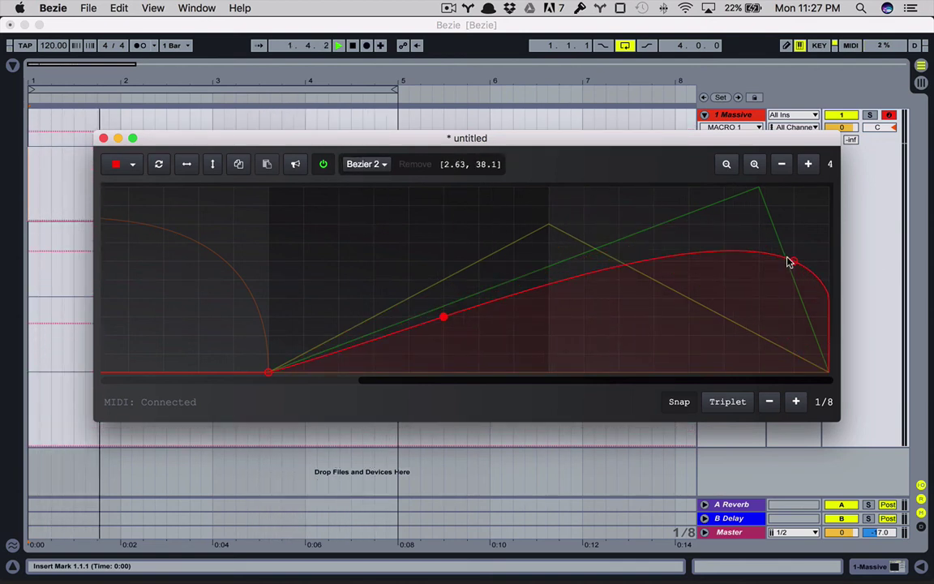
{"action": "left_click_drag", "start_coordinate": [620, 228], "coordinate": [615, 222]}
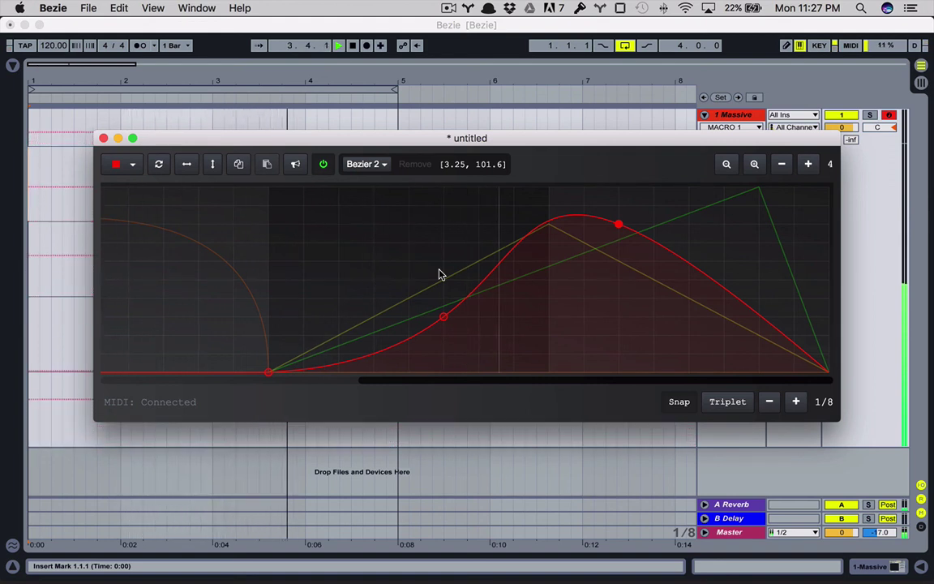
On the orange curve, add a peak at [3, 76.2] and make it Bezier 1.
{"action": "left_click", "coordinate": [116, 163]}
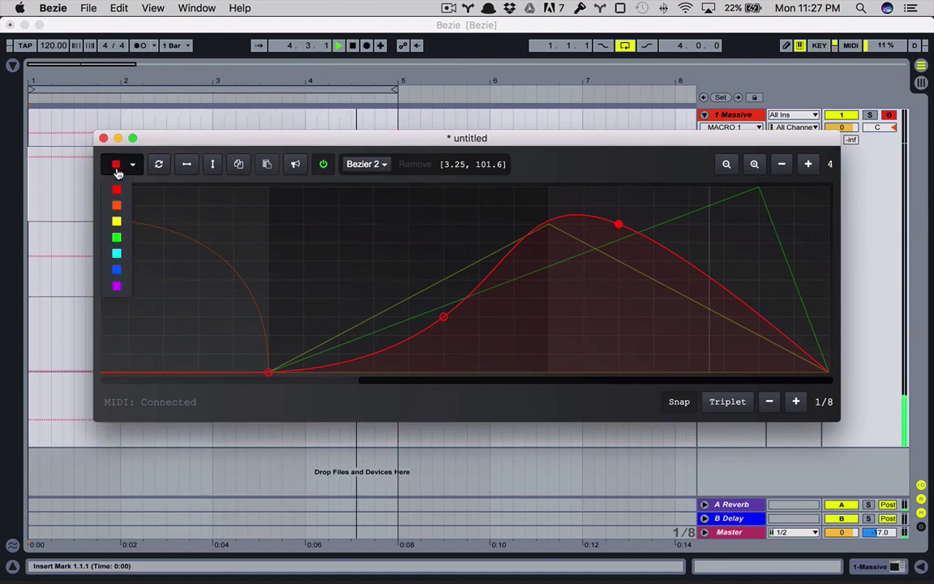
{"action": "left_click", "coordinate": [118, 205]}
{"action": "left_click_drag", "start_coordinate": [494, 276], "coordinate": [541, 267]}
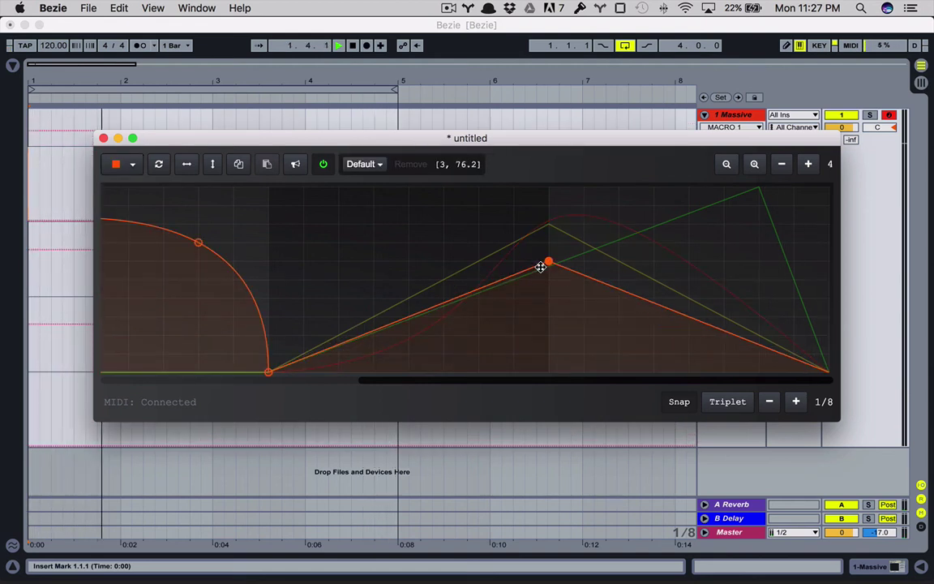
{"action": "left_click", "coordinate": [359, 205]}
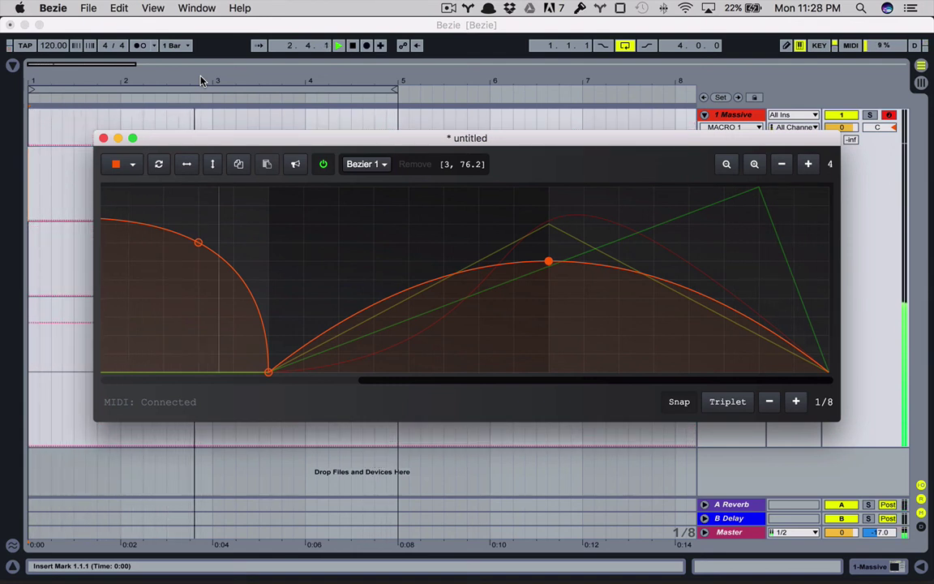
Switch back to the red curve.
{"action": "left_click", "coordinate": [139, 166]}
{"action": "left_click", "coordinate": [115, 189]}
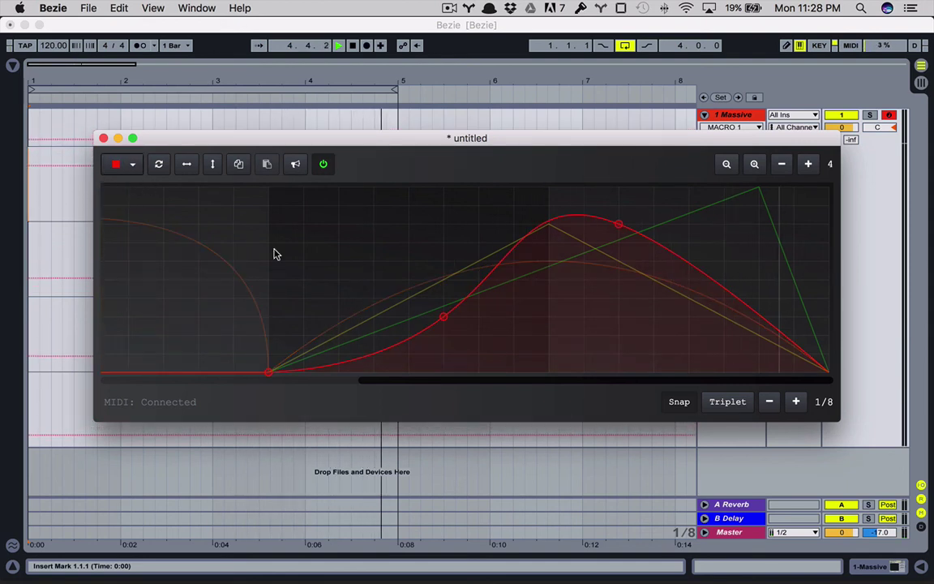